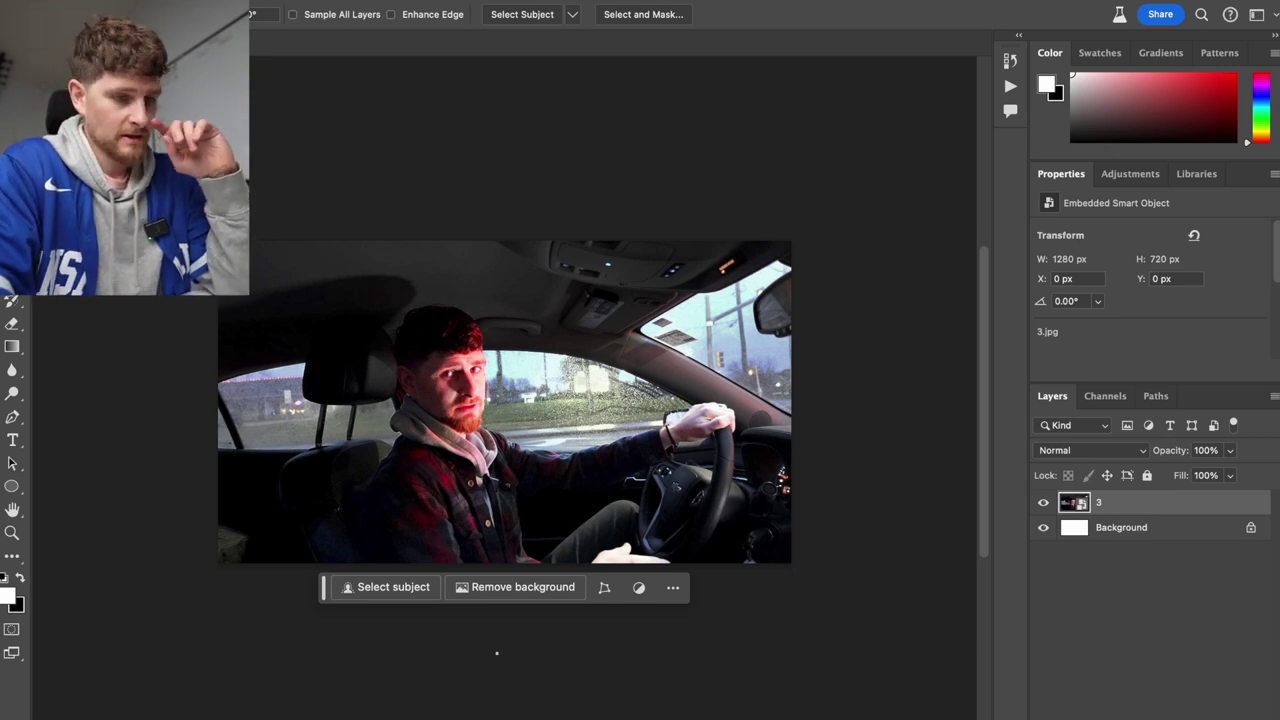
Step: Duplicate layer 3 and make a quick selection of the man on the copy, leaving out the car seat behind him
key("ctrl+j")
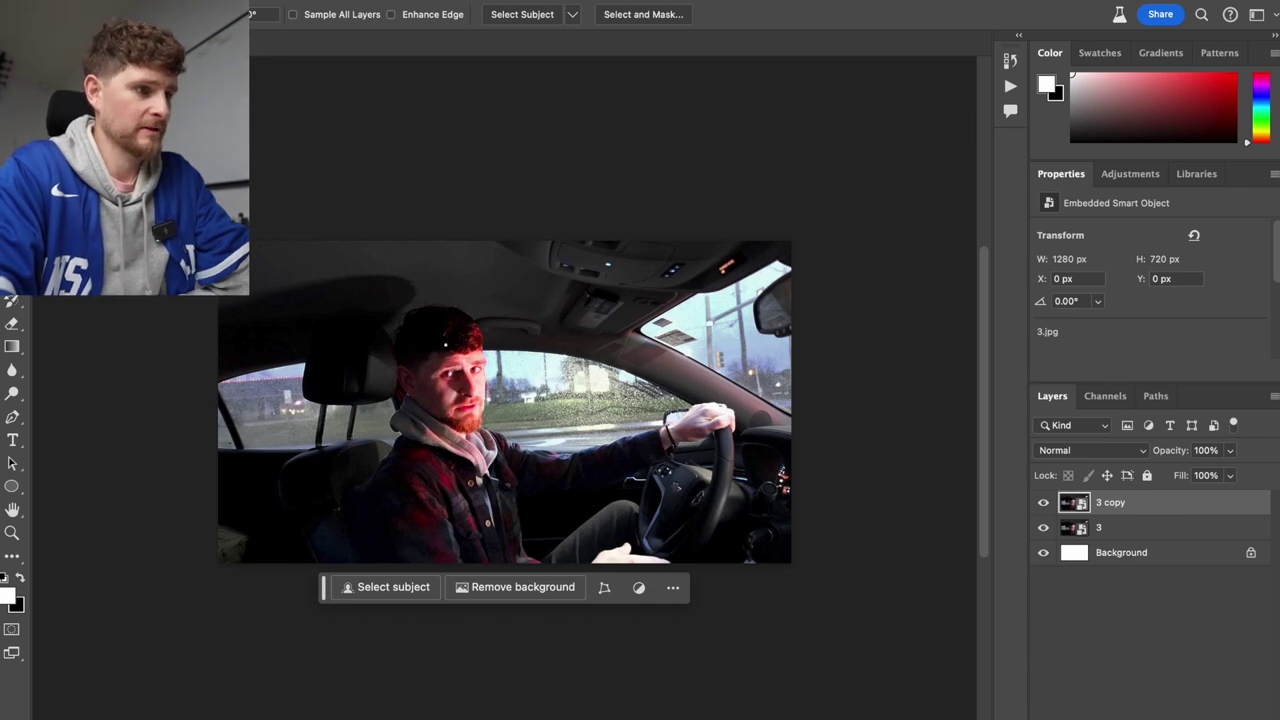
mouse_move(436, 338)
left_mouse_down()
mouse_move(428, 480)
mouse_move(399, 551)
mouse_move(488, 521)
mouse_move(512, 480)
mouse_move(563, 471)
left_mouse_up()
left_click_drag(665, 438, 709, 418)
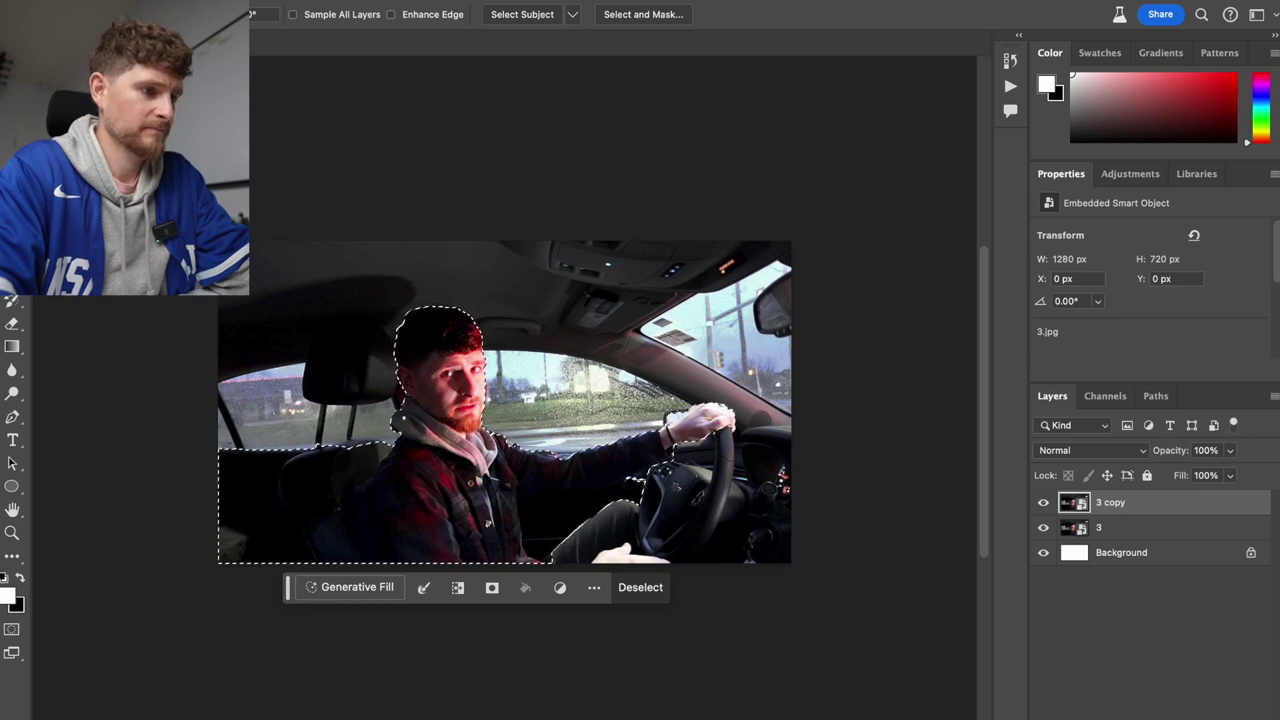
mouse_move(345, 456)
left_mouse_down()
mouse_move(284, 524)
mouse_move(329, 552)
left_mouse_up()
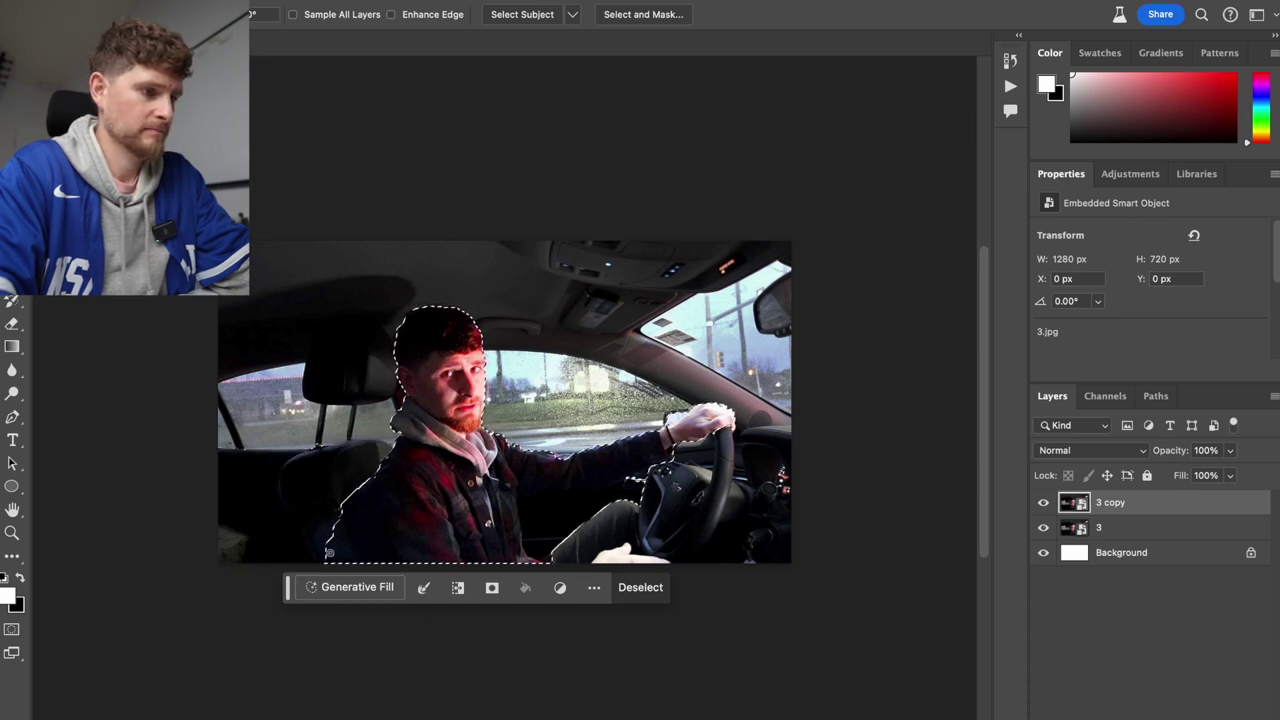
left_click_drag(362, 486, 372, 556)
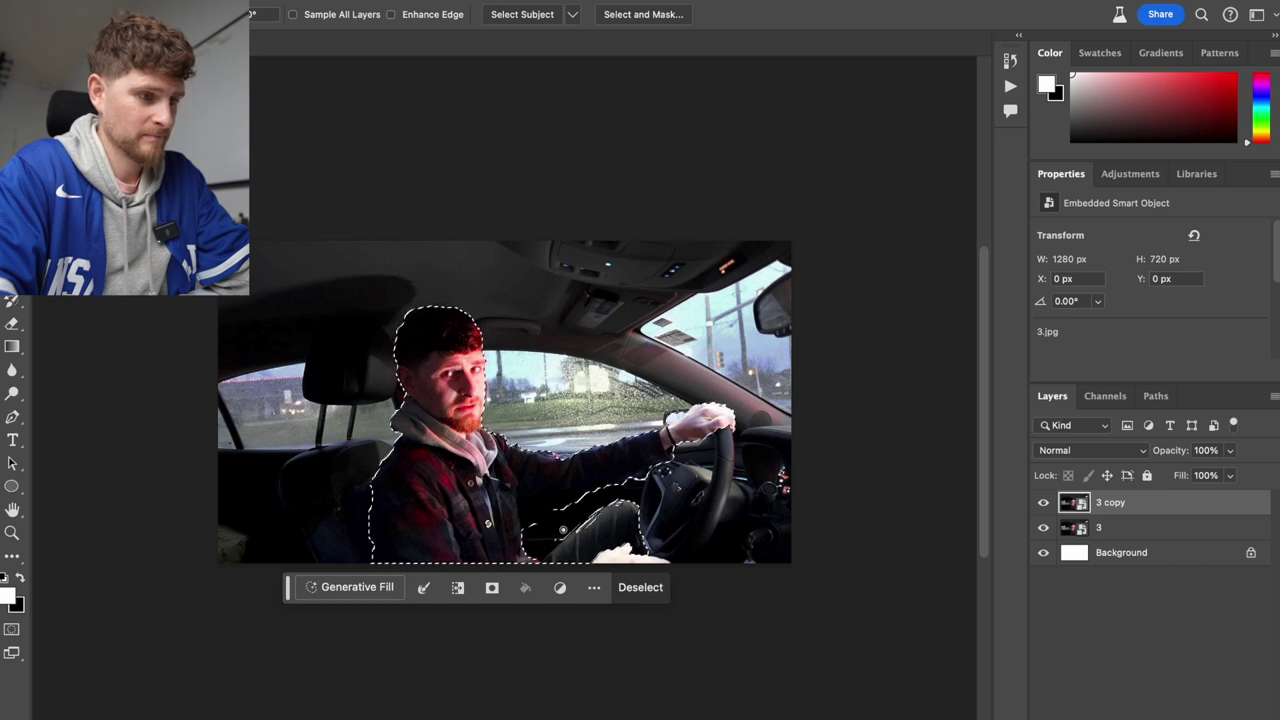
Step: Refine the selection around the man's leg and lower hand, and mask the layer copy with it
left_click(605, 512)
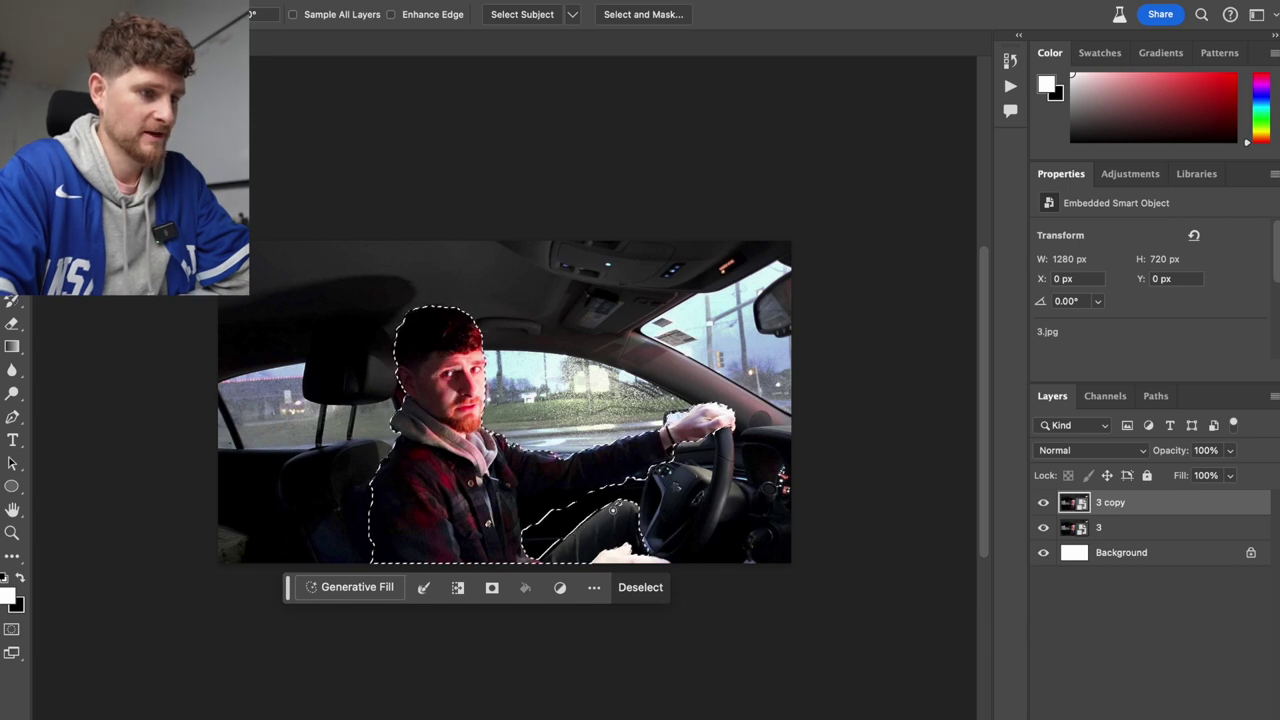
left_click(606, 548)
left_click(620, 556)
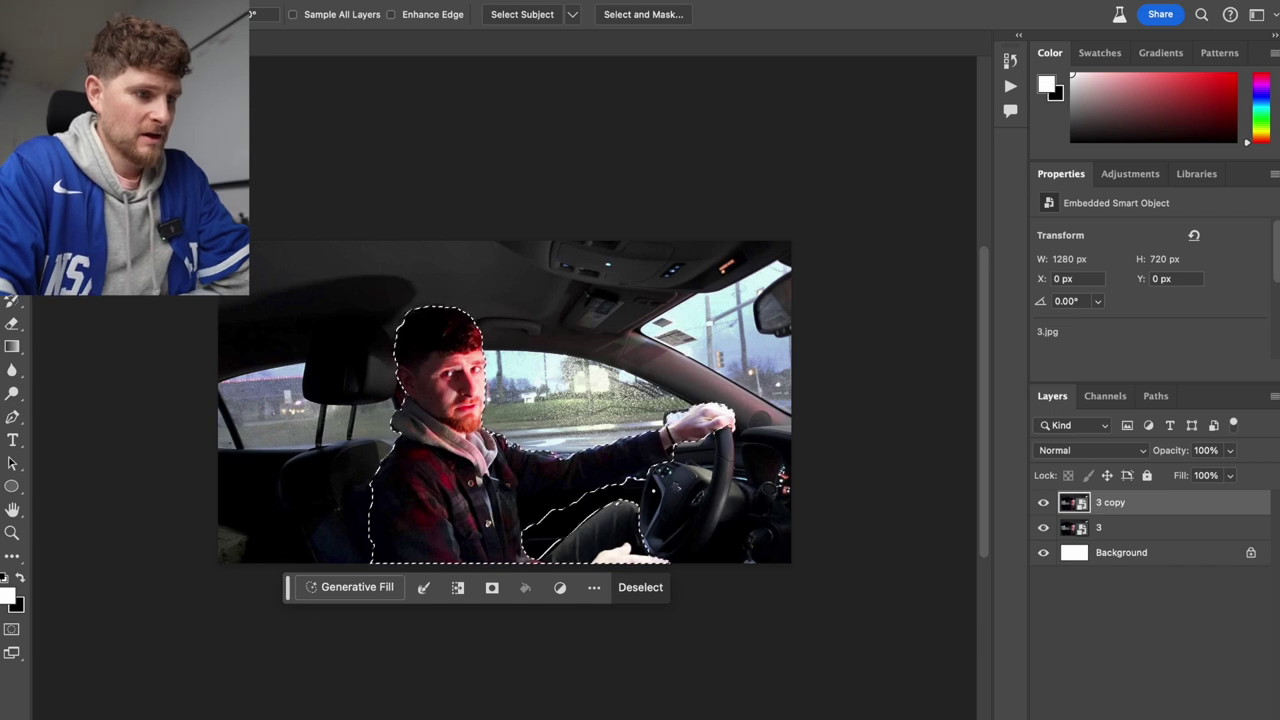
left_click(491, 587)
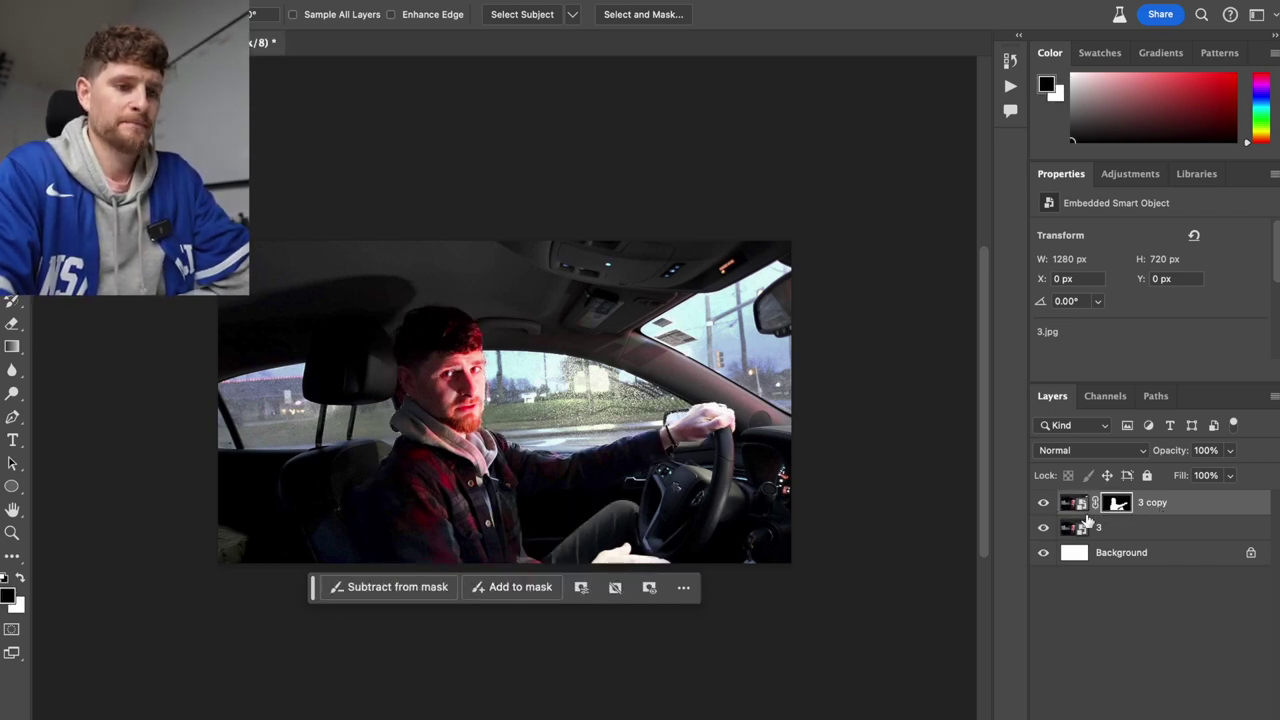
Step: Hide the original layer 3 and brush away the stray edges around the man on the copy's mask
left_click(1044, 528)
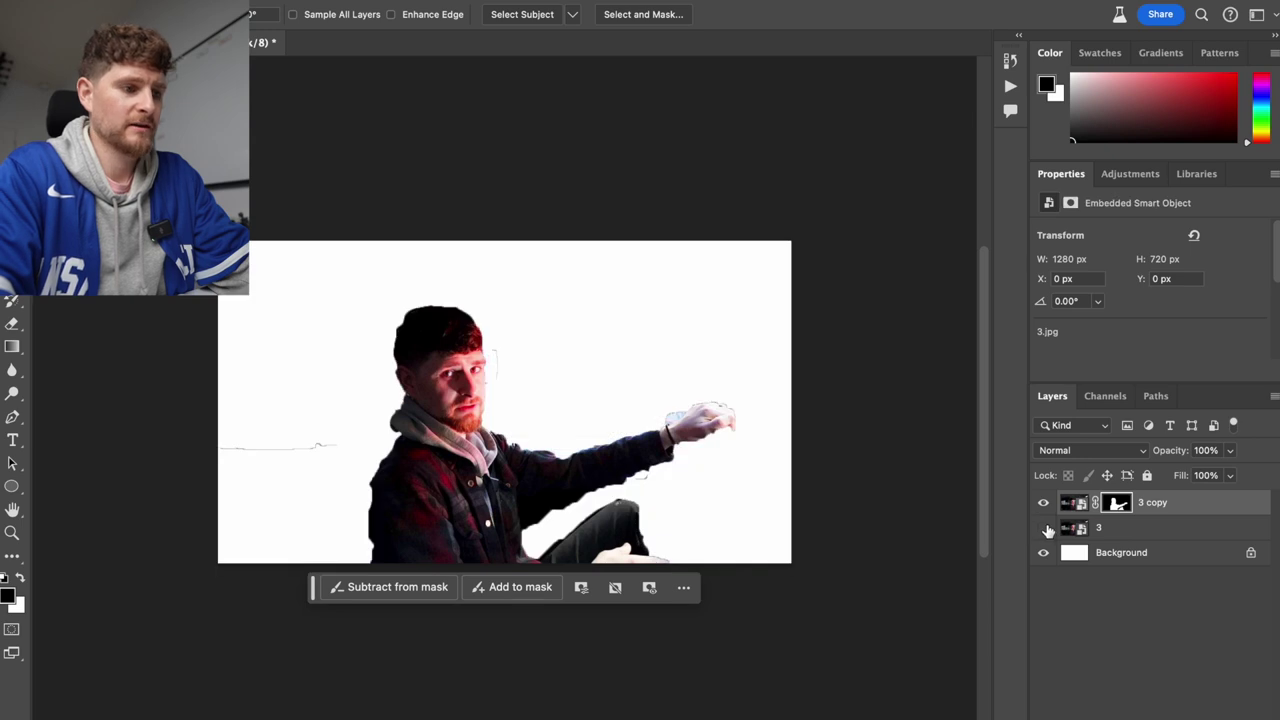
left_click(1206, 506)
left_click(1115, 502)
key("b")
key("x")
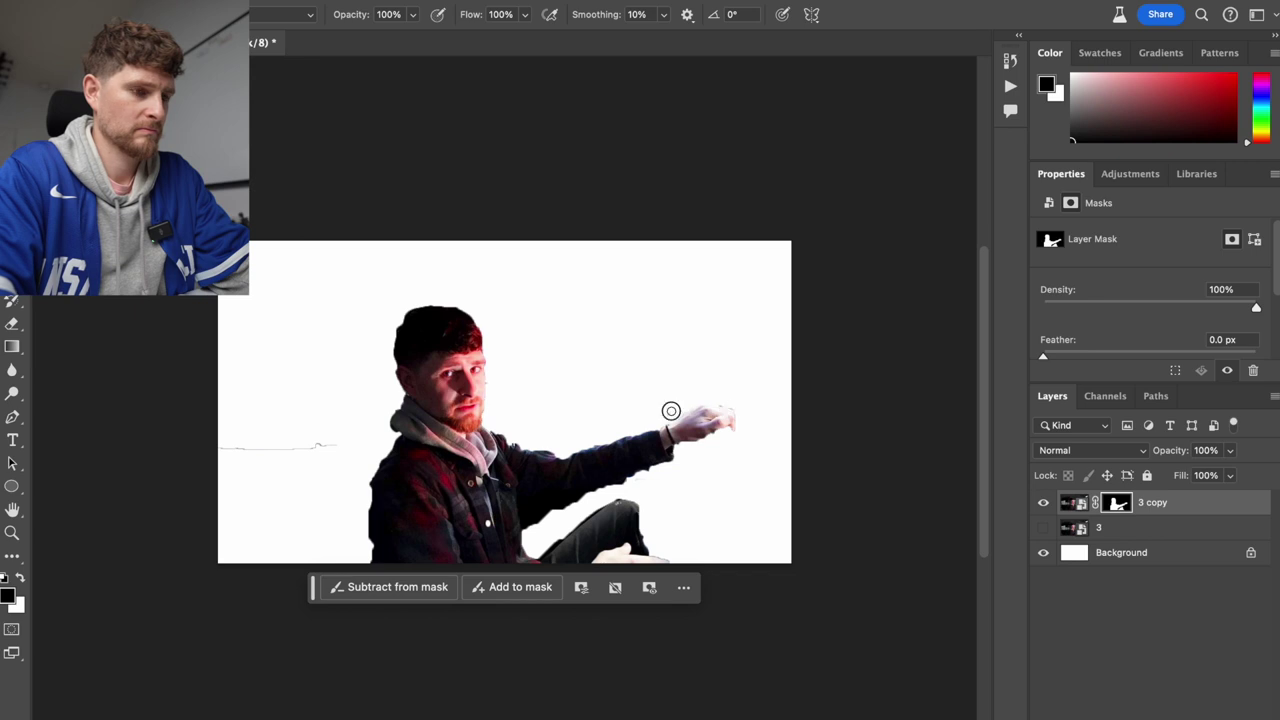
left_click_drag(329, 446, 217, 446)
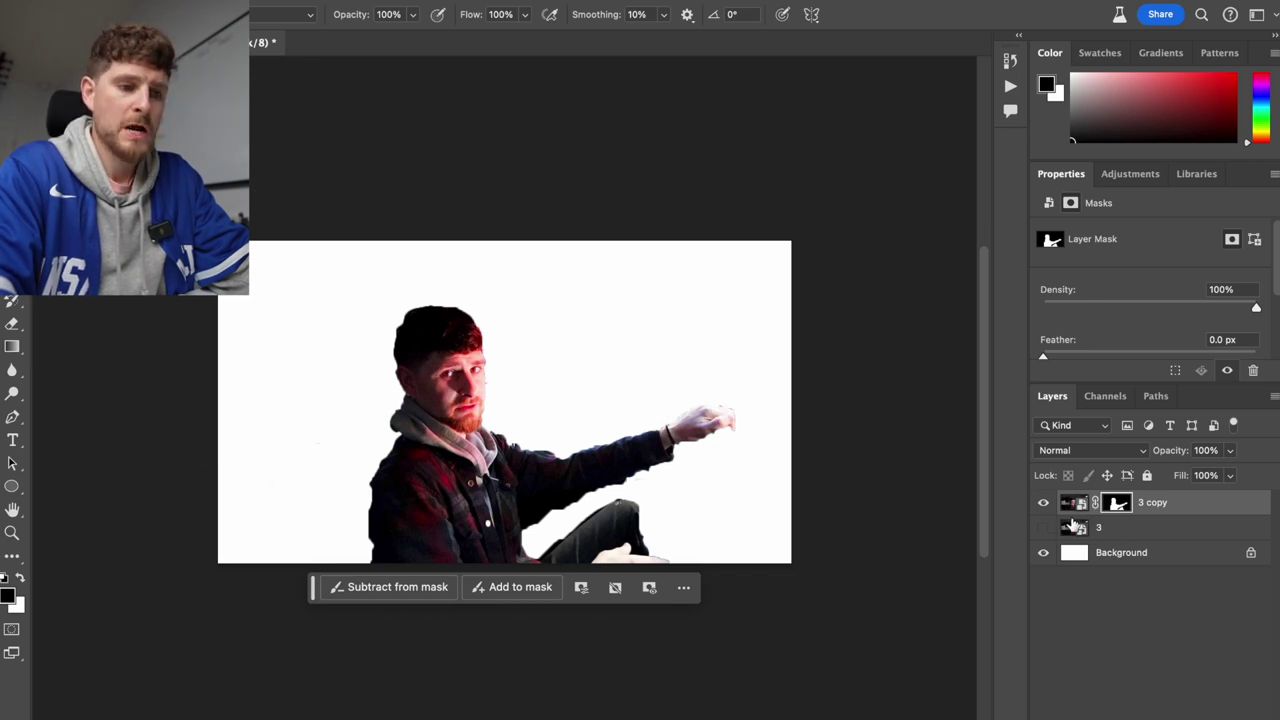
Step: Make layer 3 active and select the entire canvas with a rectangular marquee
left_click(1073, 504)
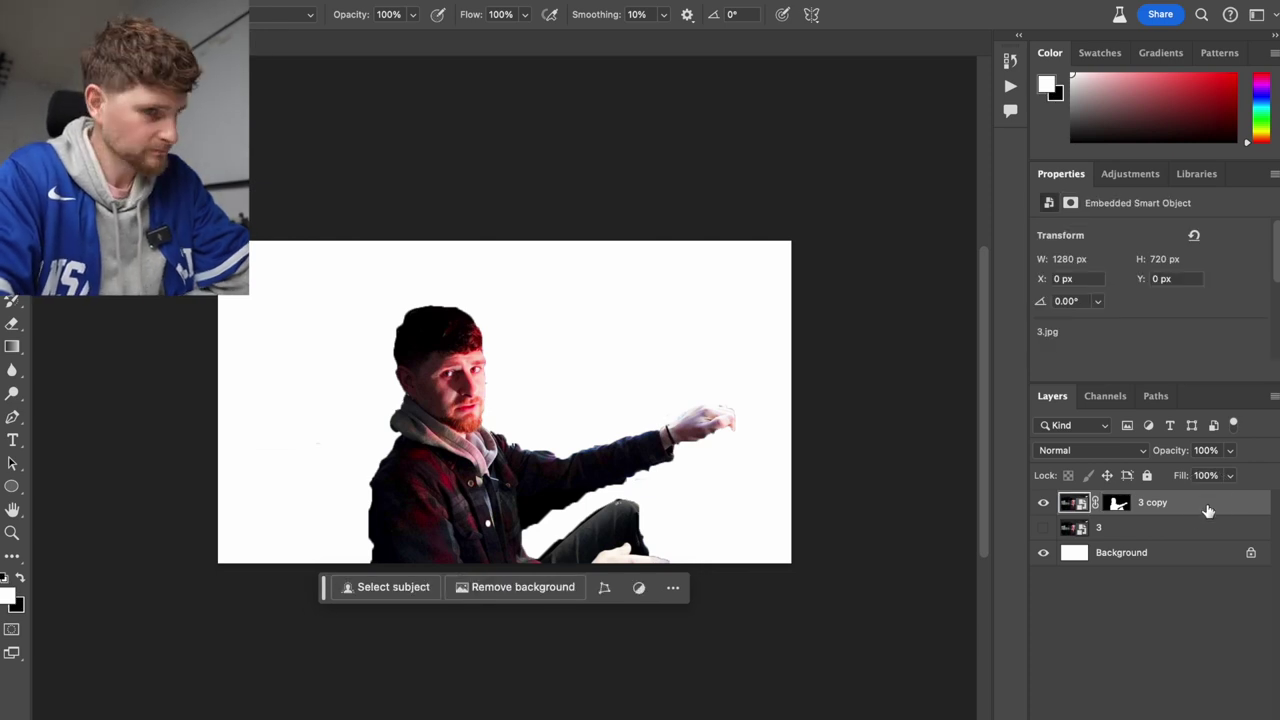
left_click(1201, 532)
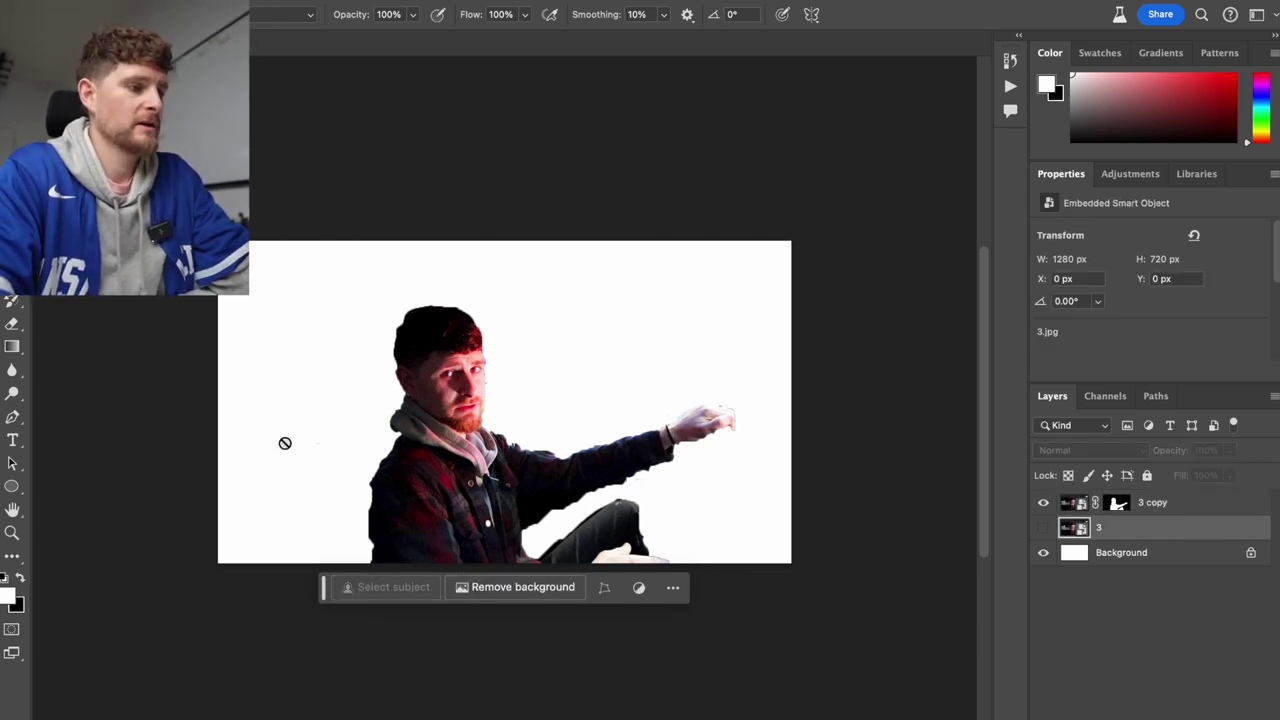
key("m")
mouse_move(215, 238)
left_mouse_down()
mouse_move(760, 500)
mouse_move(910, 649)
left_mouse_up()
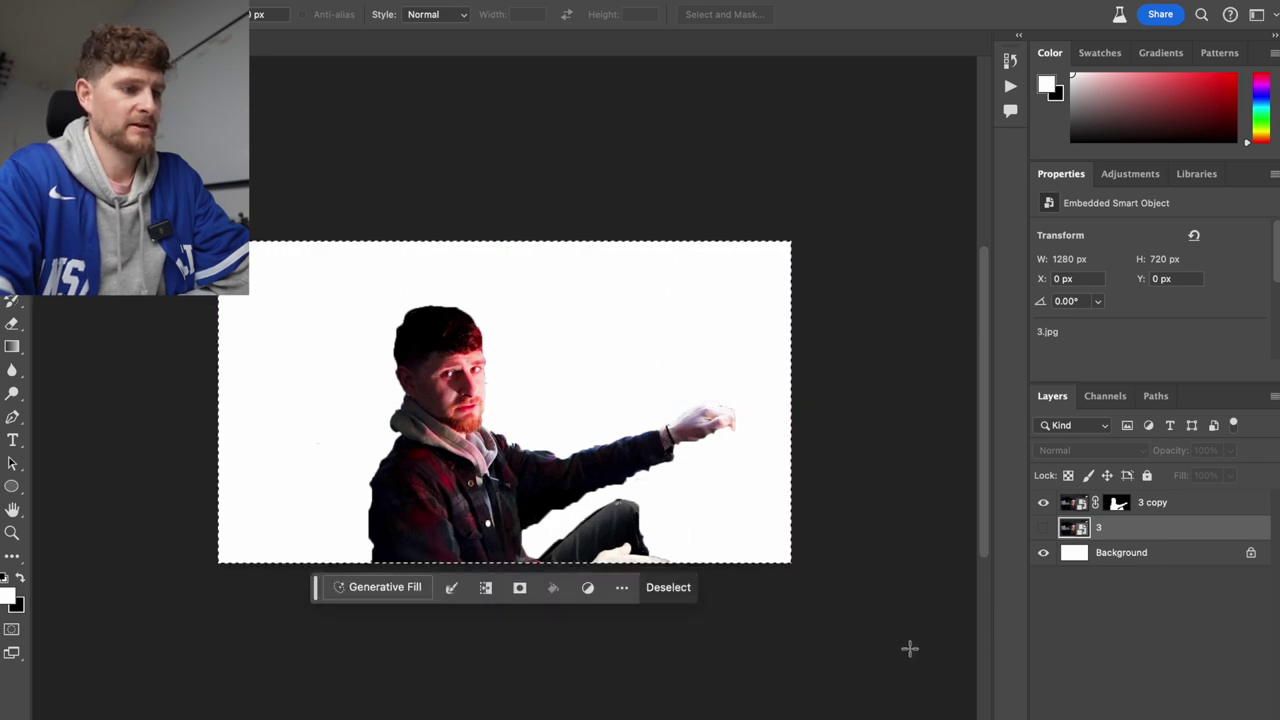
Step: Run Generative Fill on the selection with the prompt "photorealistic, high detail, canon event"
left_click(392, 587)
type("photoreal")
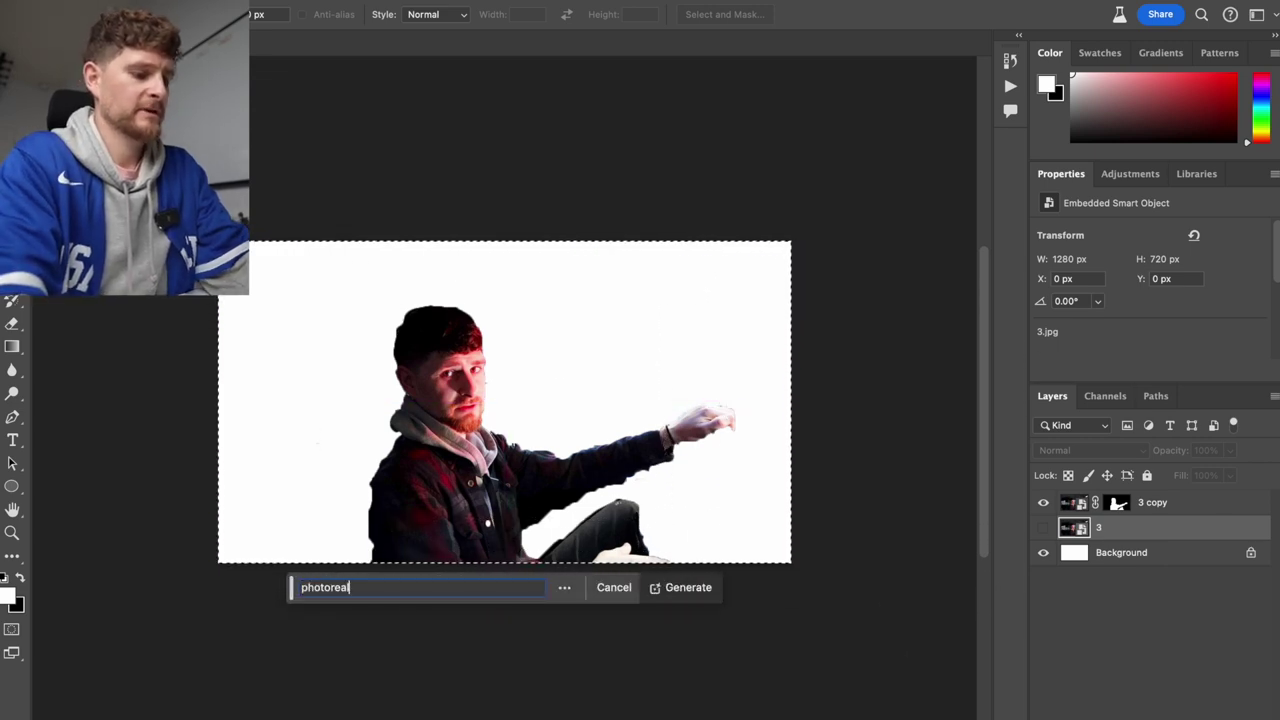
type("istic, h")
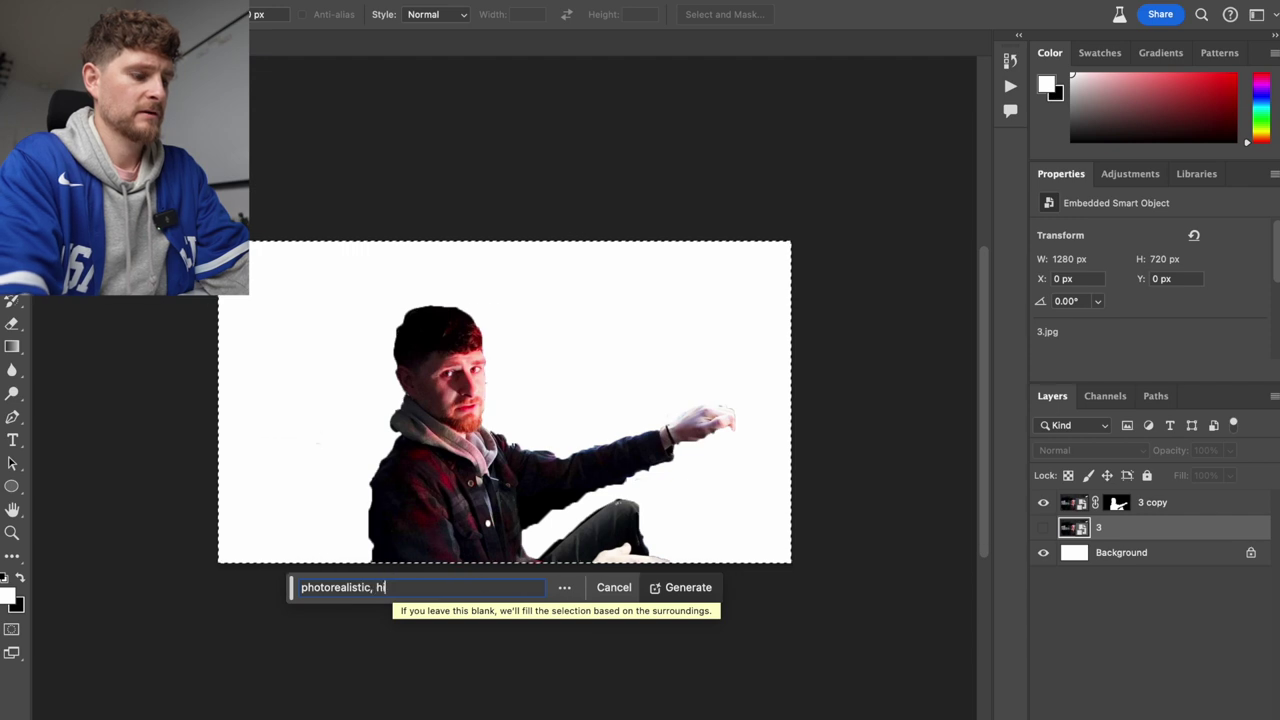
type("igh detail")
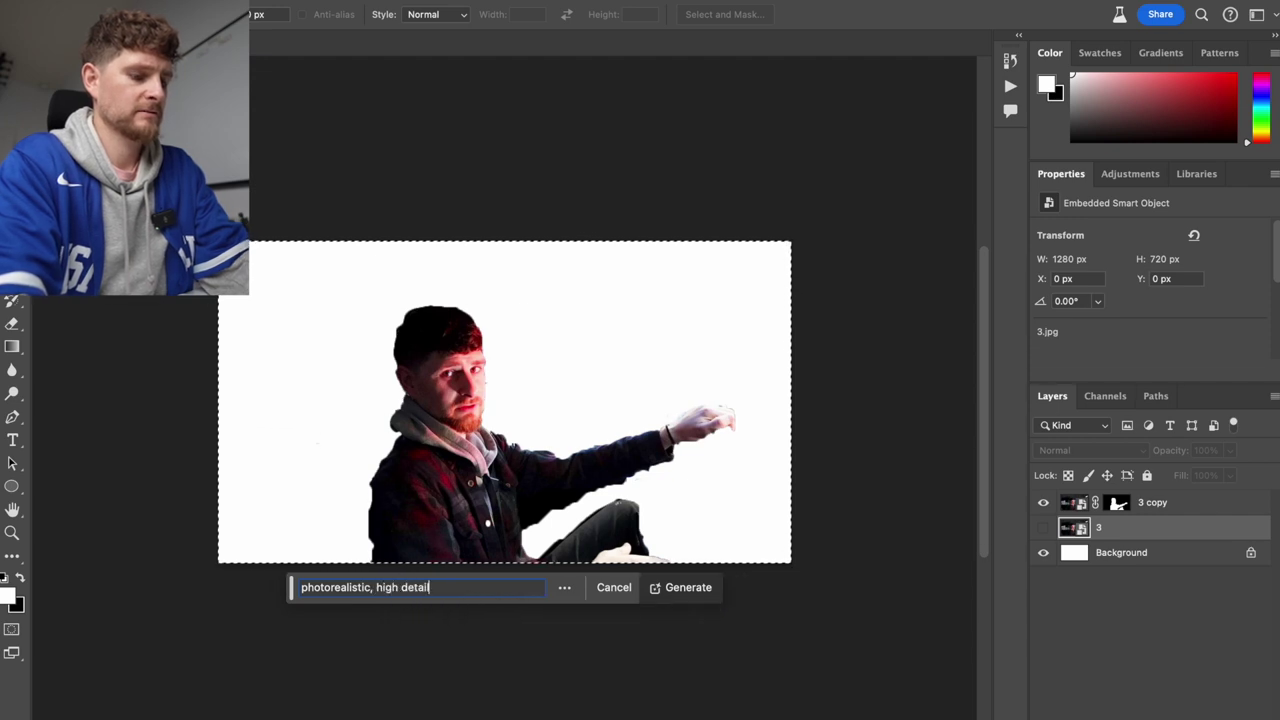
type(",")
key("super+a")
key("Right")
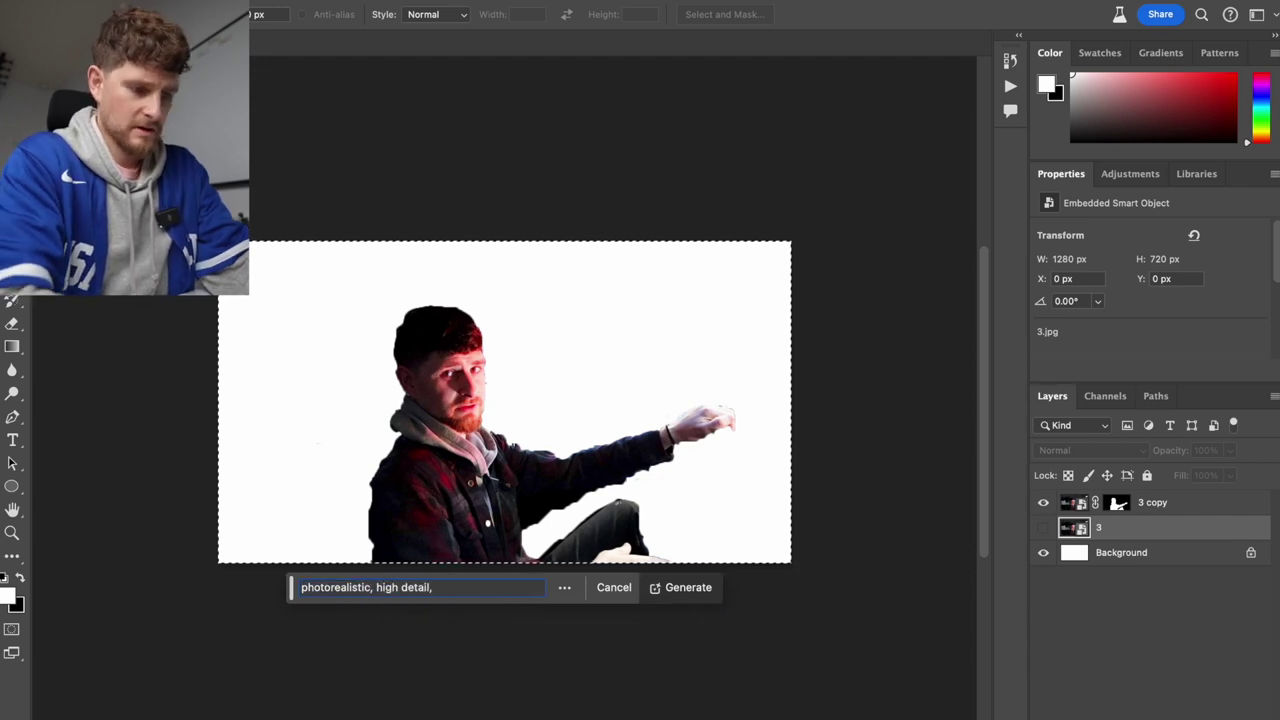
type("co")
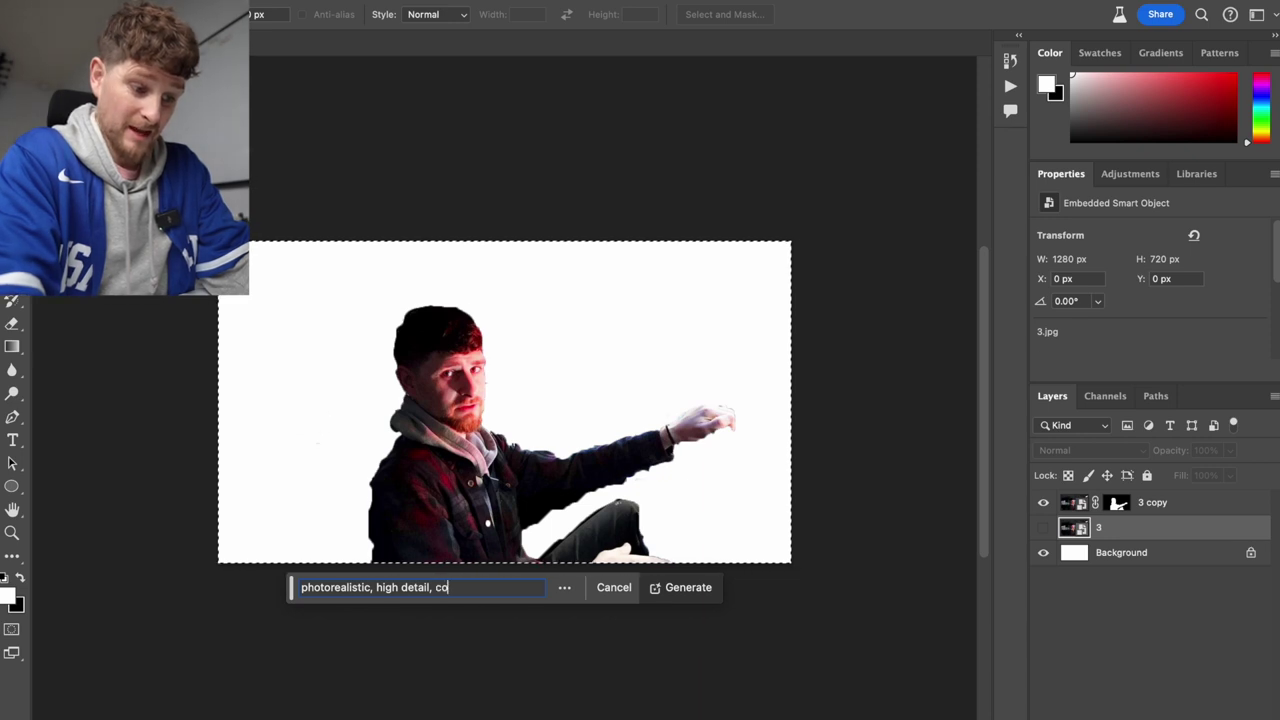
type("l")
key("BackSpace")
key("BackSpace")
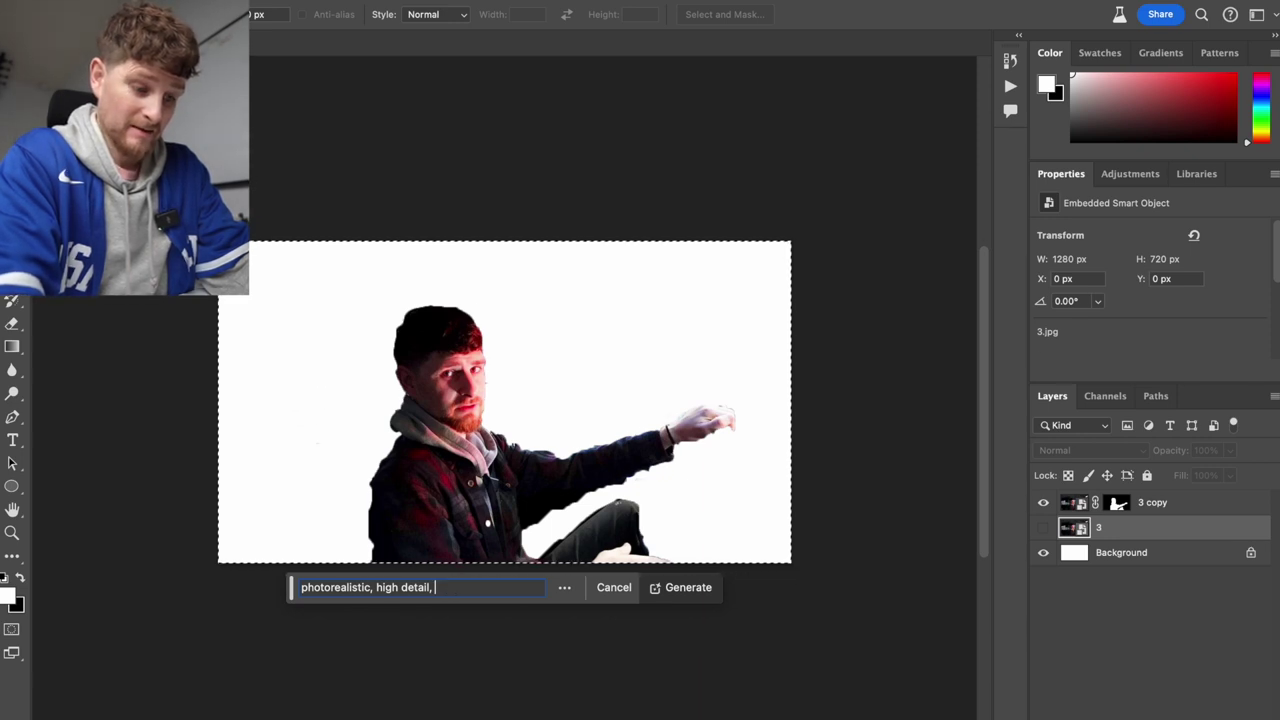
type("canon event")
key("Return")
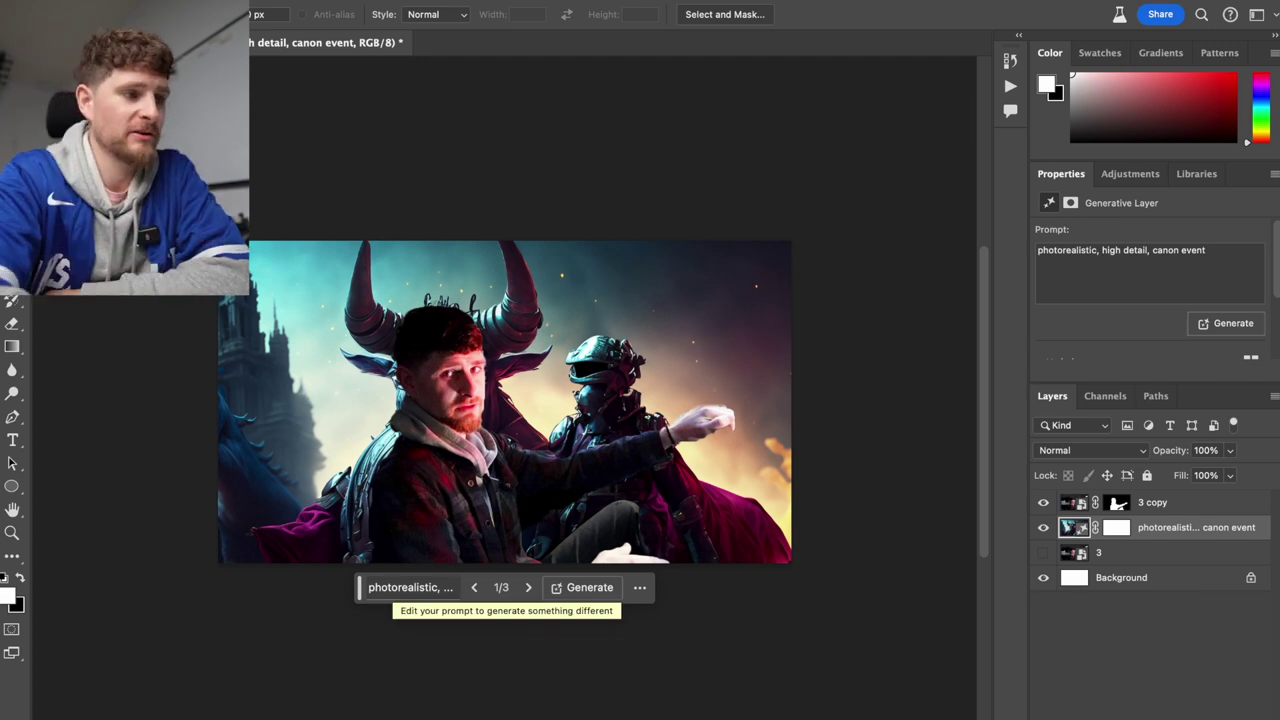
Step: Choose the third generated background variation and delete the layer mask from the 3 copy layer
left_click(528, 588)
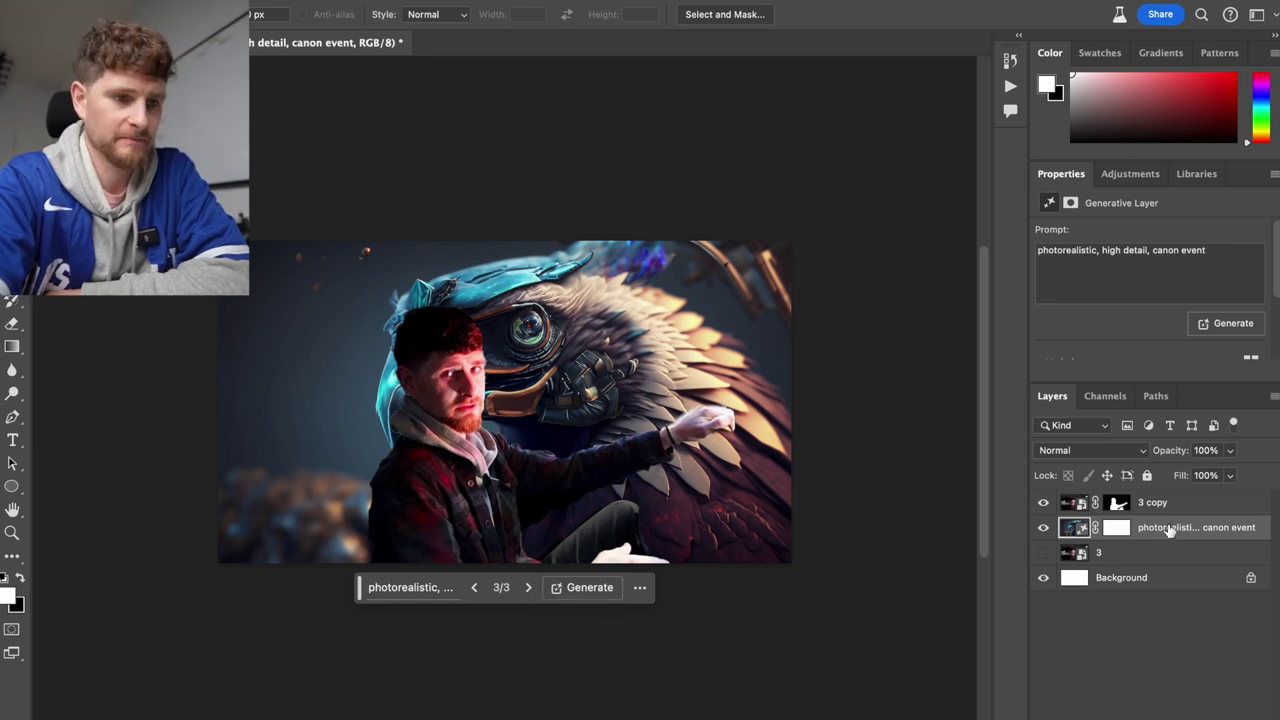
left_click(1119, 503)
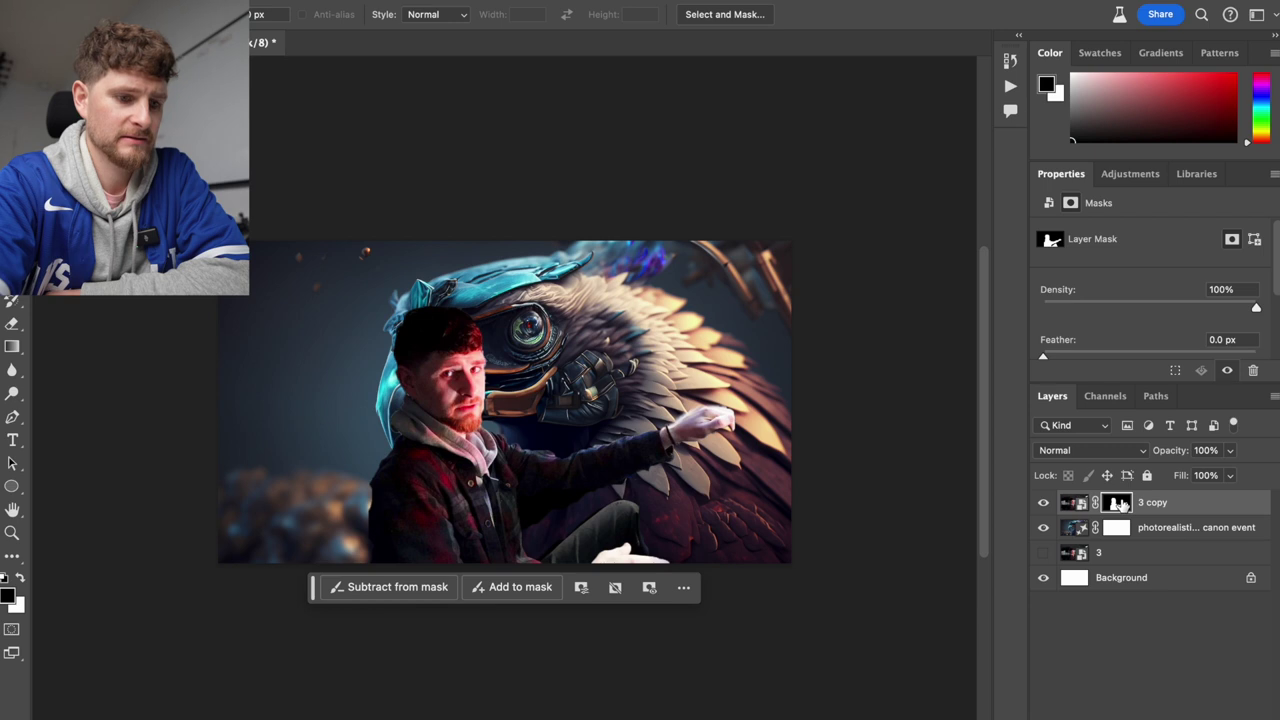
key("Delete")
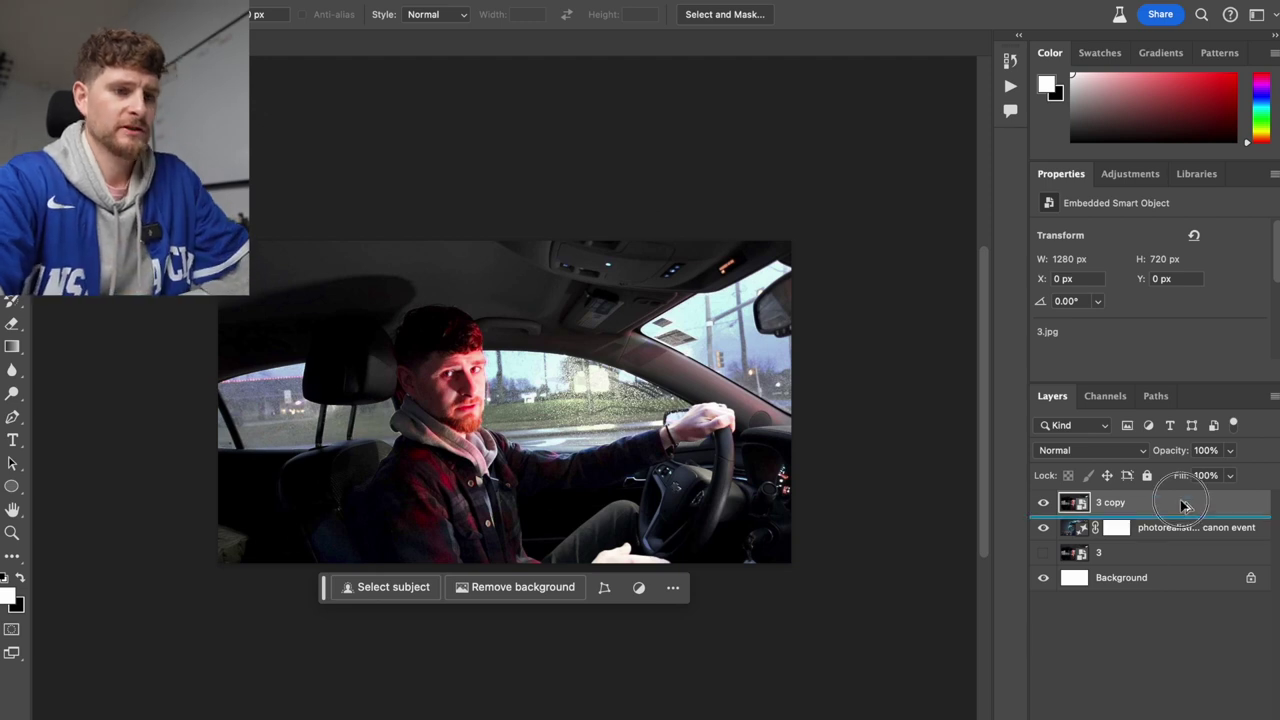
Step: Duplicate the 3 copy layer and hide the lower of the two copies
key("ctrl+0")
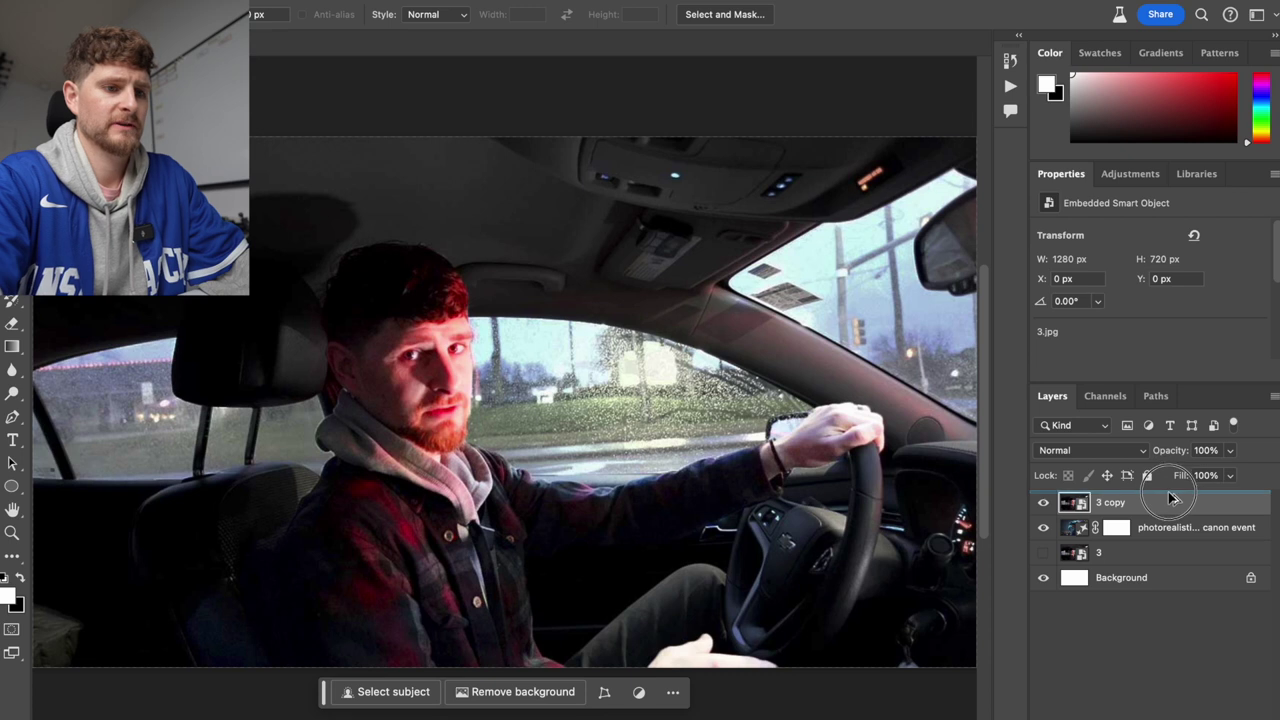
key("ctrl+j")
left_click(1043, 527)
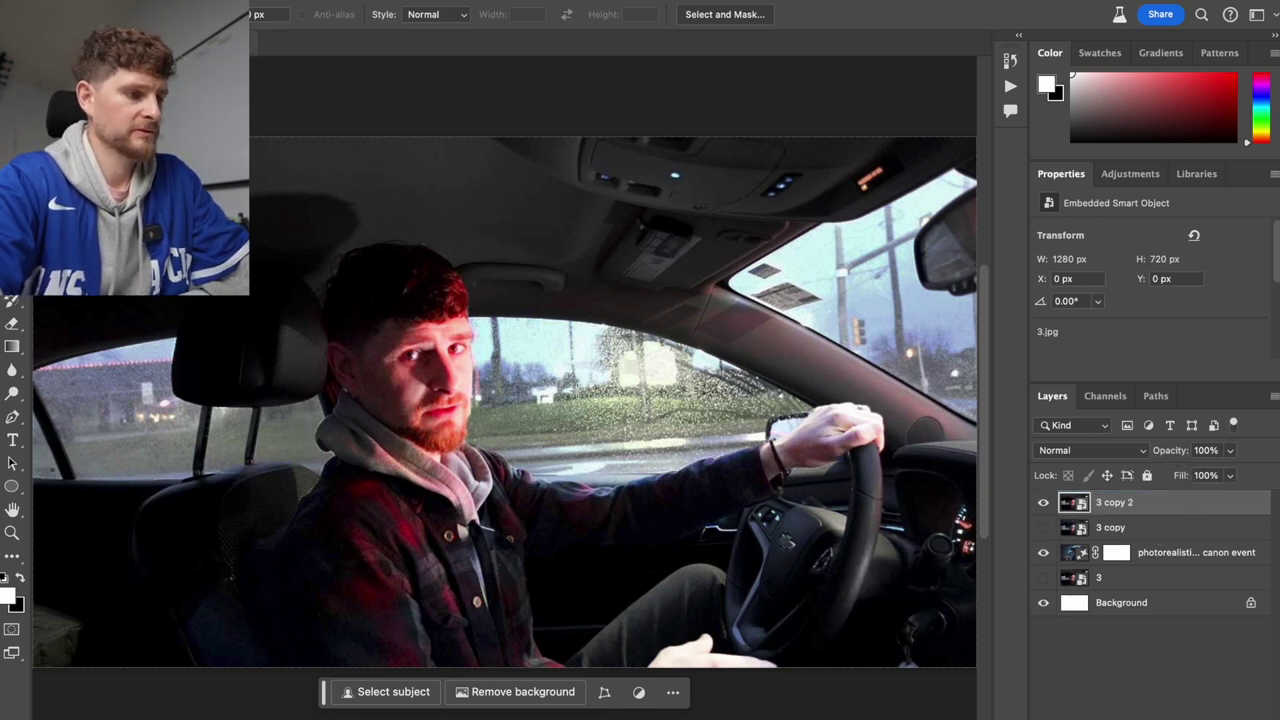
Step: Quick-select the rear window, side window and windshield areas, and mask the topmost layer with that selection
key("w")
key("ctrl+minus")
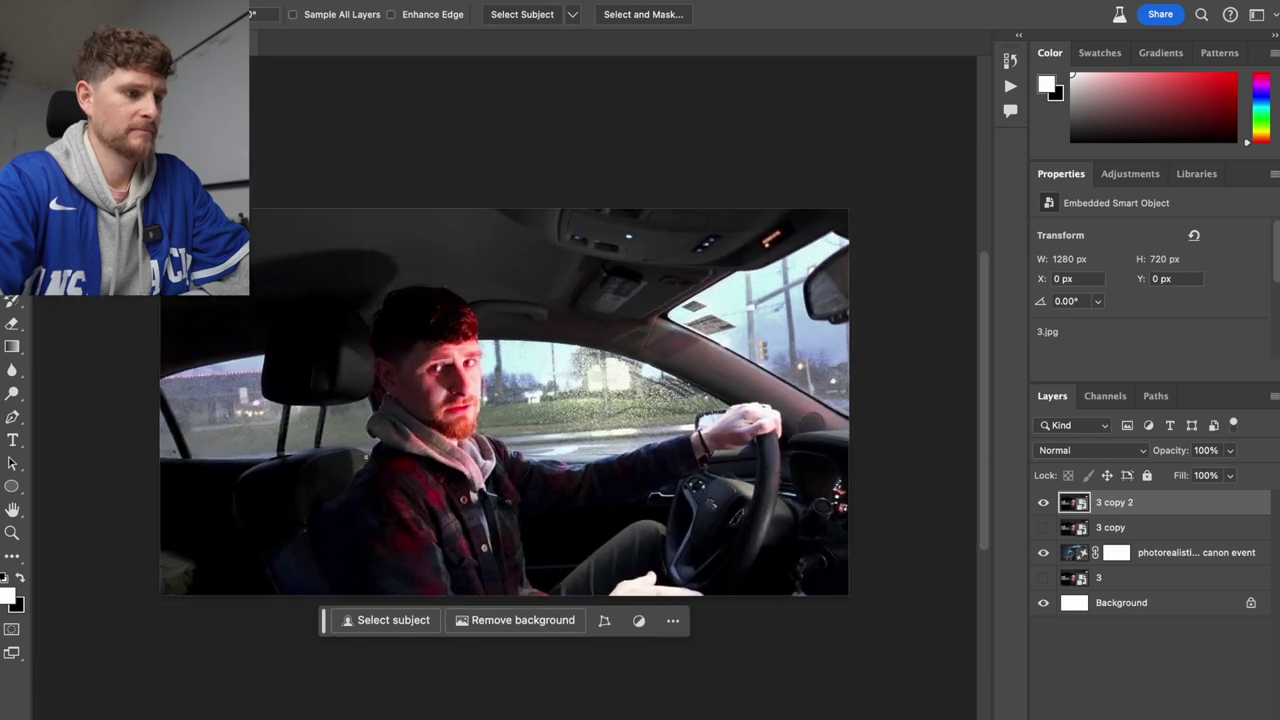
mouse_move(205, 376)
left_mouse_down()
mouse_move(243, 410)
mouse_move(185, 443)
left_mouse_up()
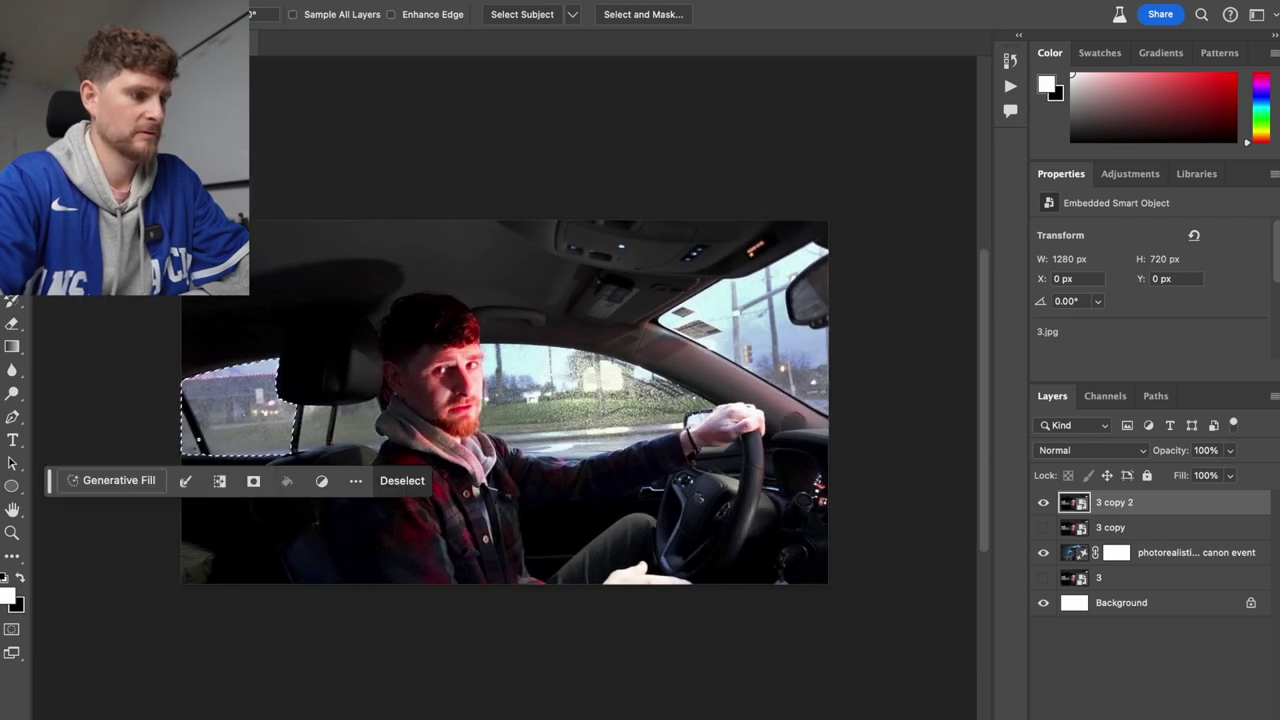
mouse_move(300, 410)
left_mouse_down()
mouse_move(315, 440)
mouse_move(365, 440)
left_mouse_up()
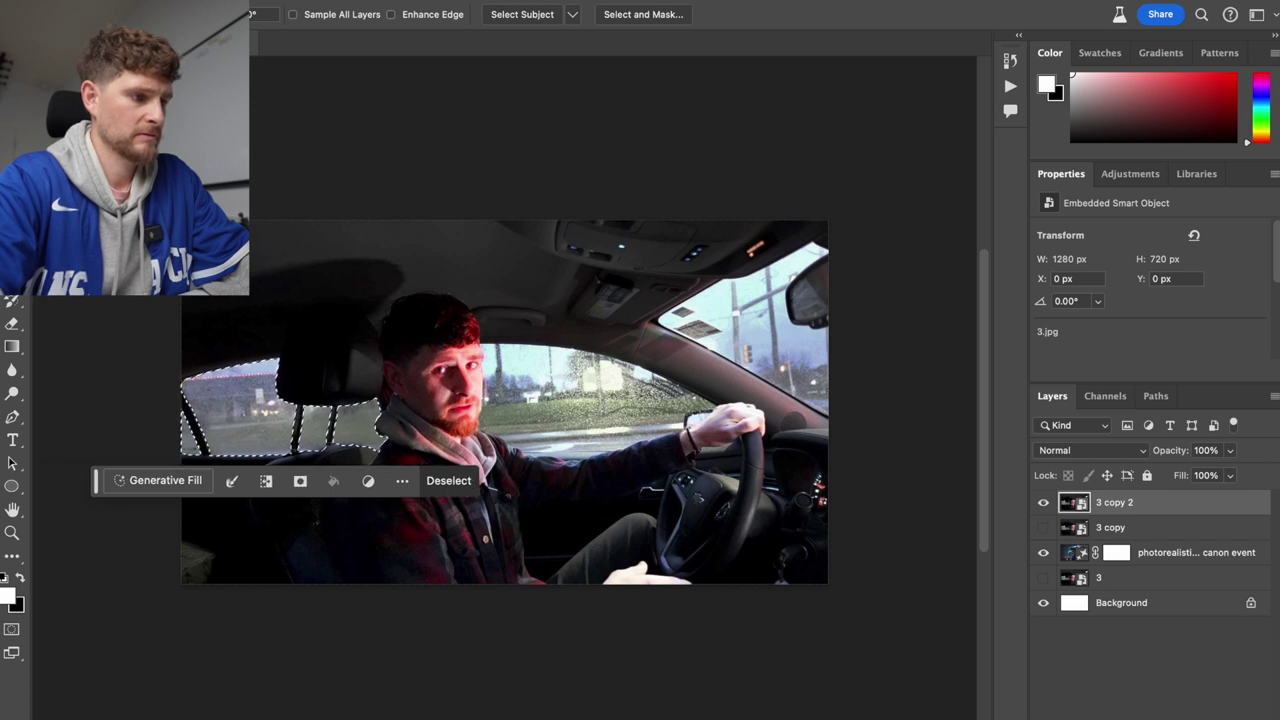
mouse_move(510, 380)
left_mouse_down()
mouse_move(613, 414)
mouse_move(688, 402)
mouse_move(615, 373)
mouse_move(490, 365)
mouse_move(508, 409)
mouse_move(551, 428)
mouse_move(541, 442)
mouse_move(618, 436)
left_mouse_up()
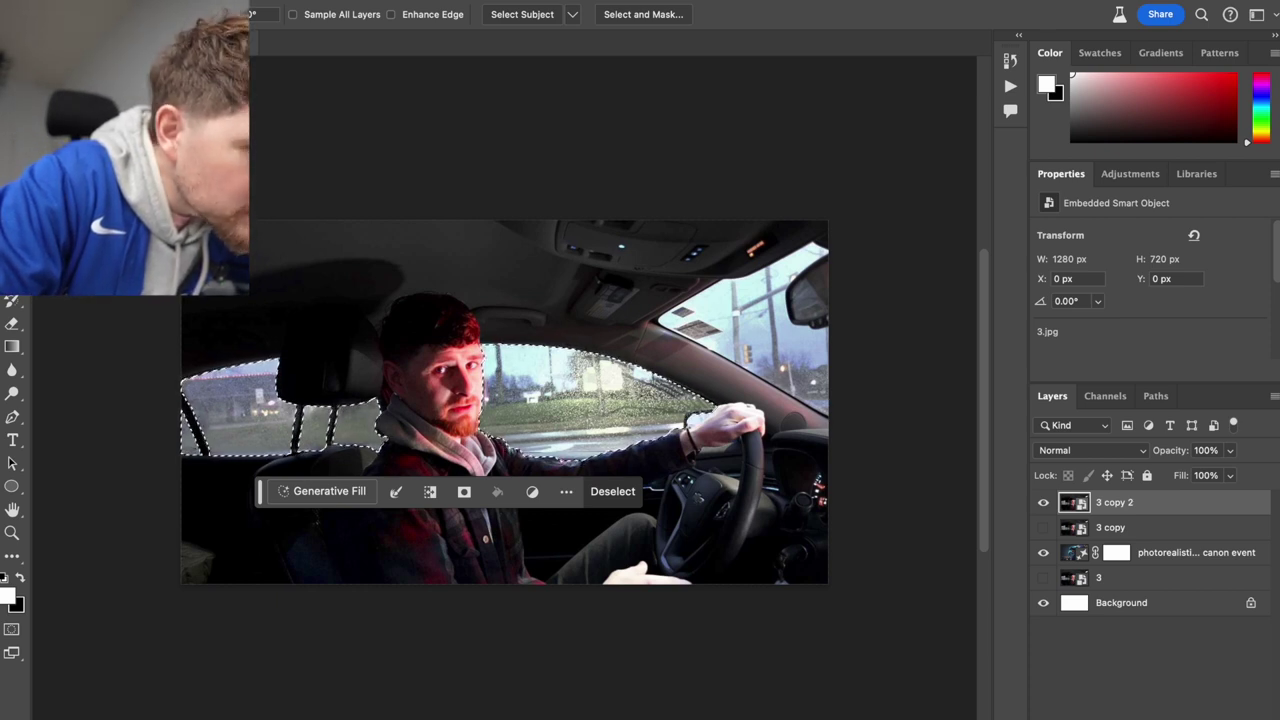
mouse_move(678, 322)
left_mouse_down()
mouse_move(718, 293)
mouse_move(794, 266)
left_mouse_up()
left_click(808, 362)
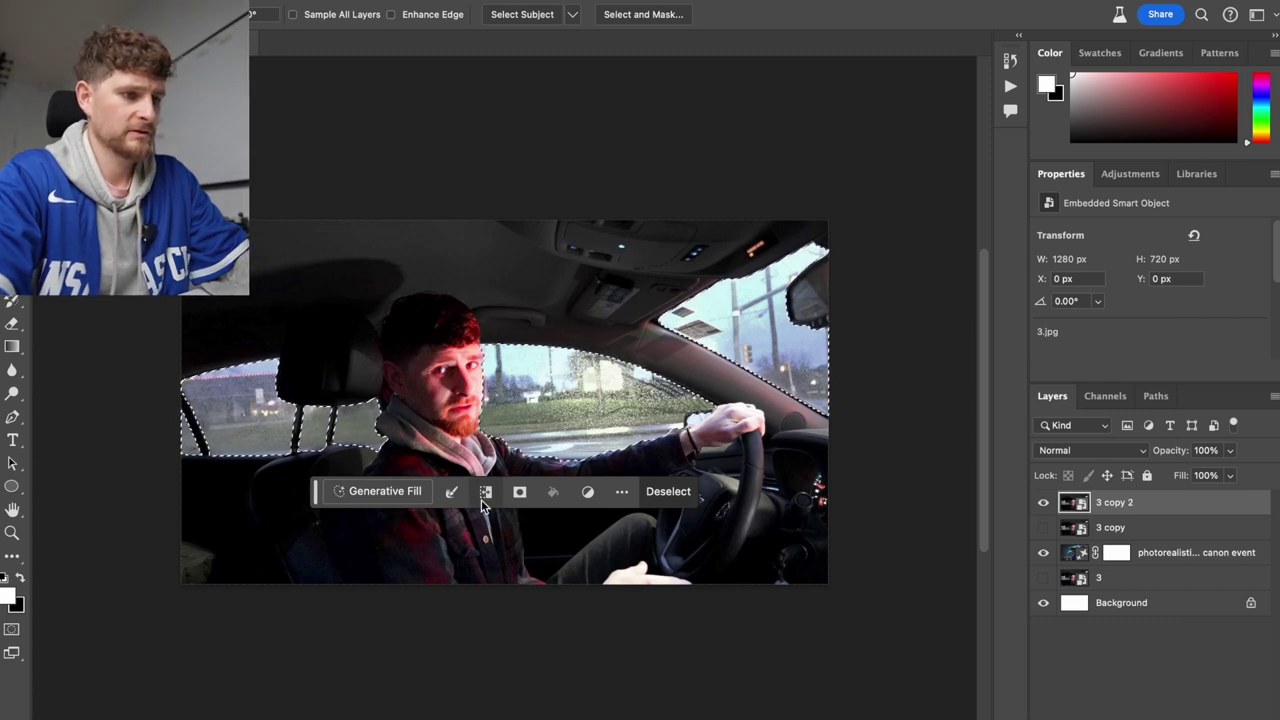
left_click(520, 492)
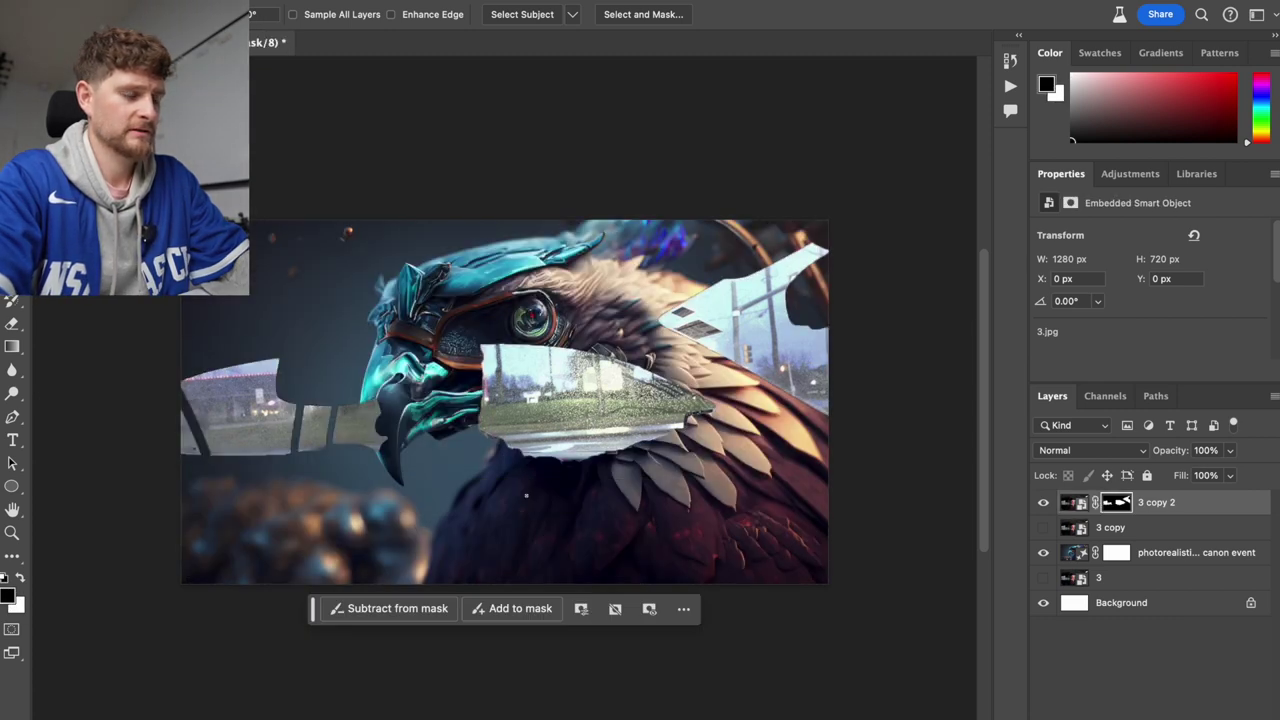
Step: Show the 3 copy layer again and invert the mask on the 3 copy 2 layer
left_click(1043, 528)
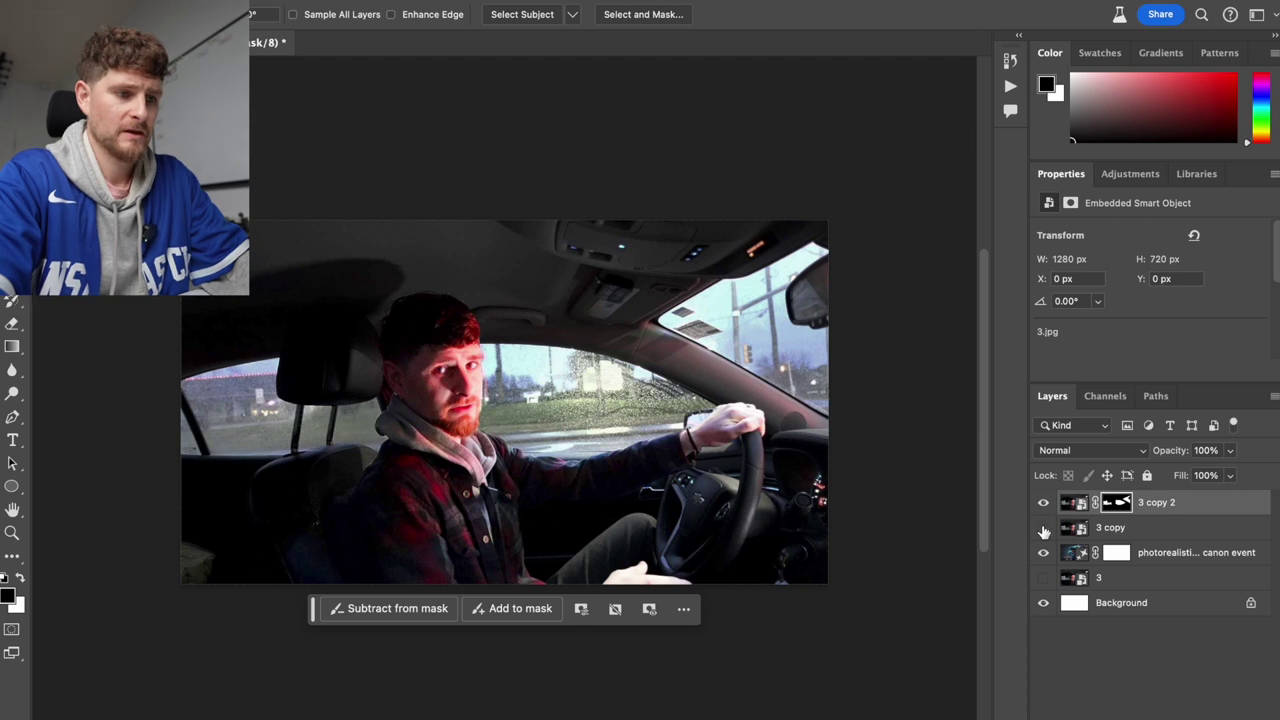
left_click(1043, 530)
left_click(1043, 530)
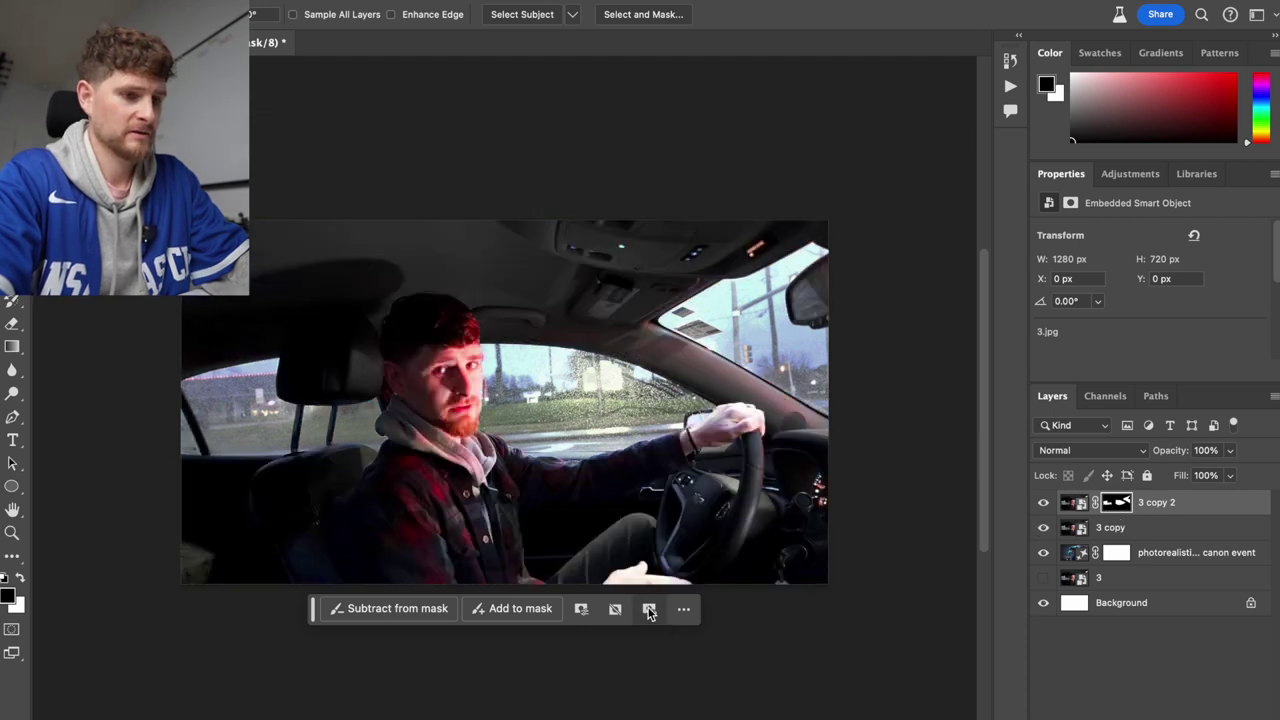
left_click(684, 609)
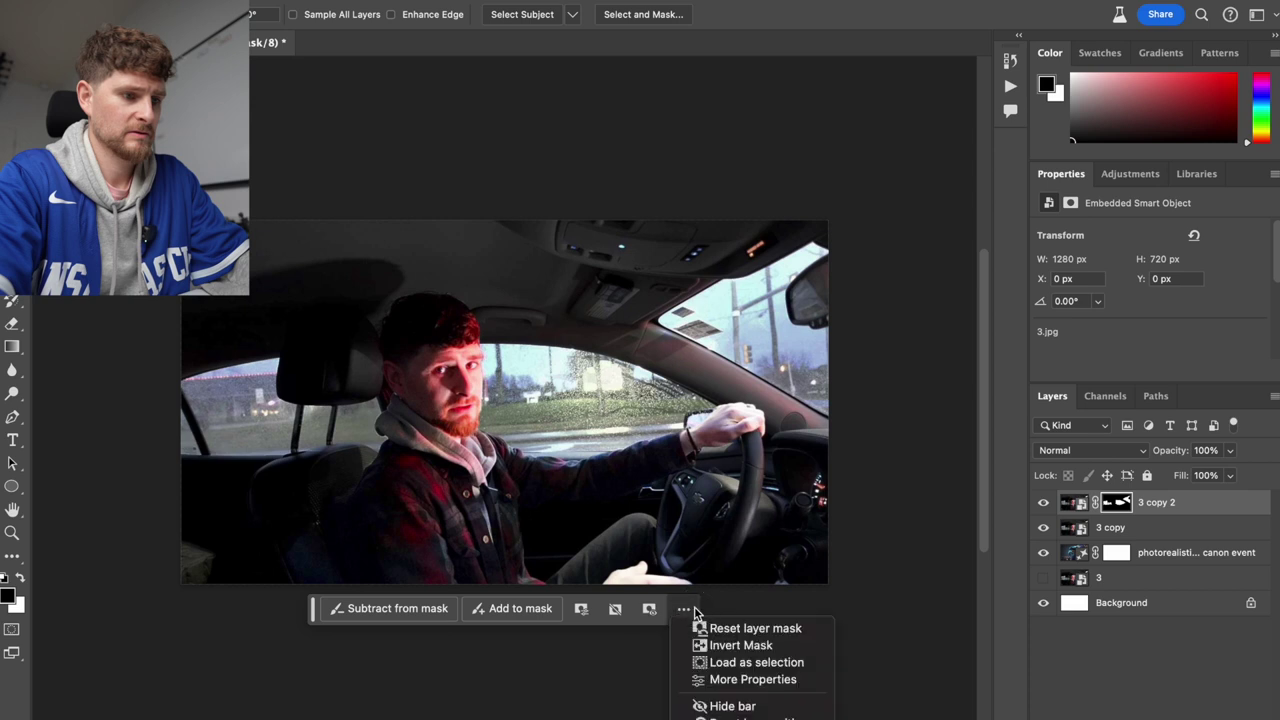
left_click(734, 644)
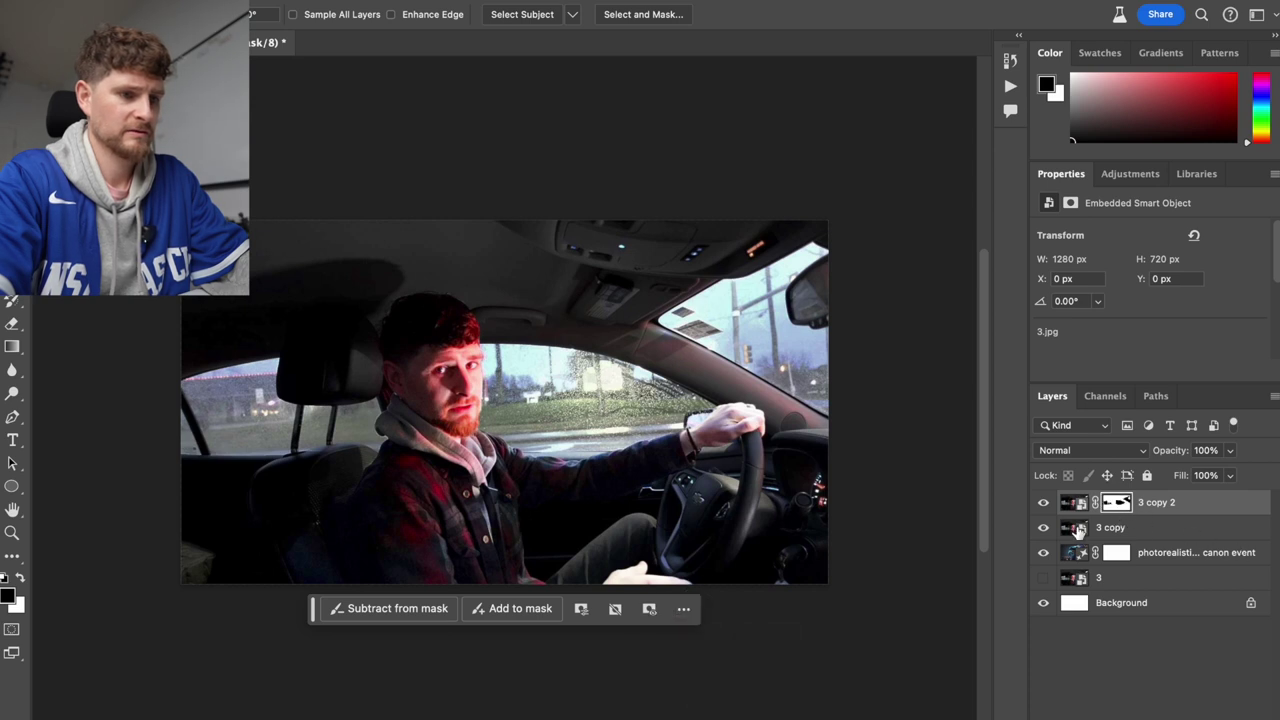
Step: Hide the 3 copy layer and switch the generative background layer to its first variation
left_click(1043, 528)
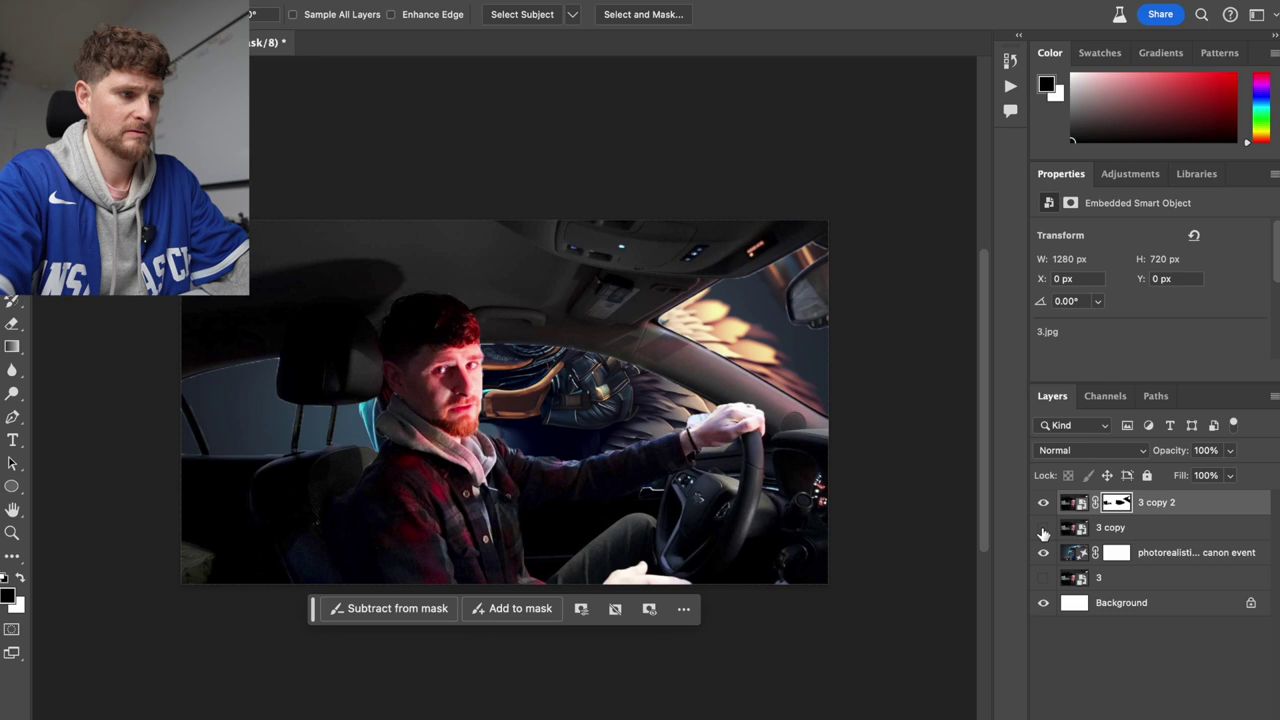
left_click(1167, 556)
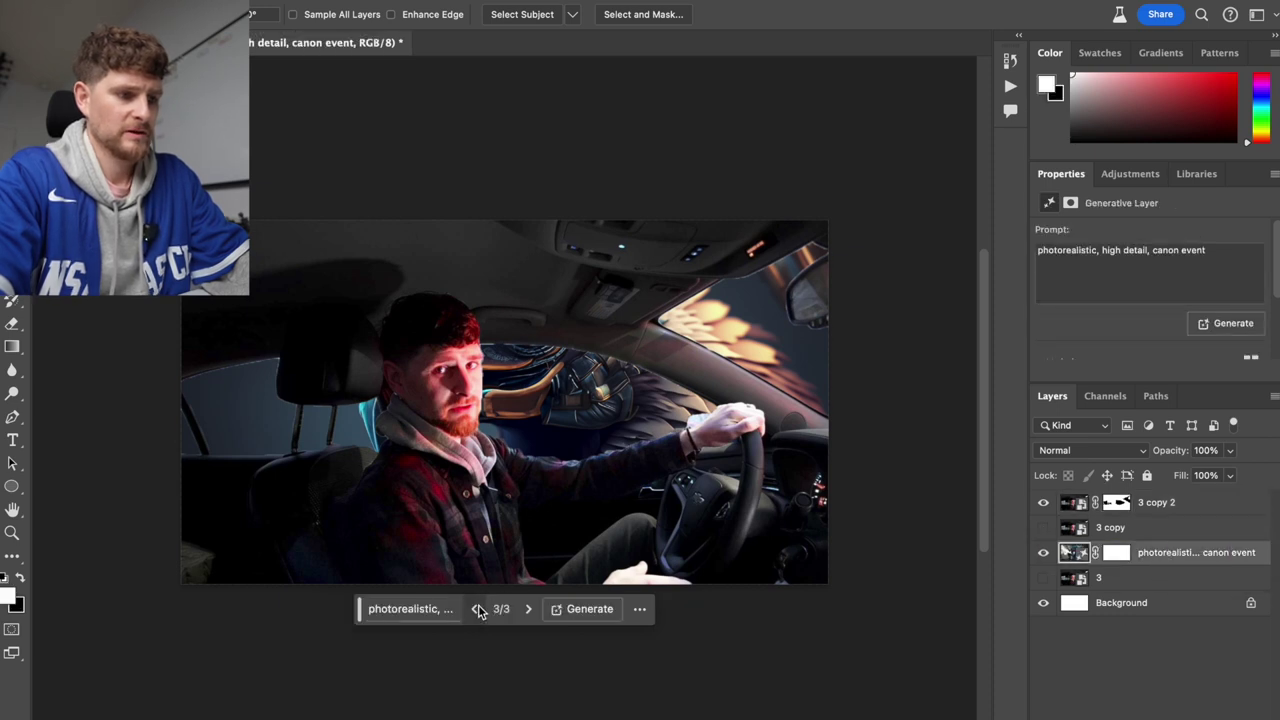
left_click(476, 609)
left_click(476, 609)
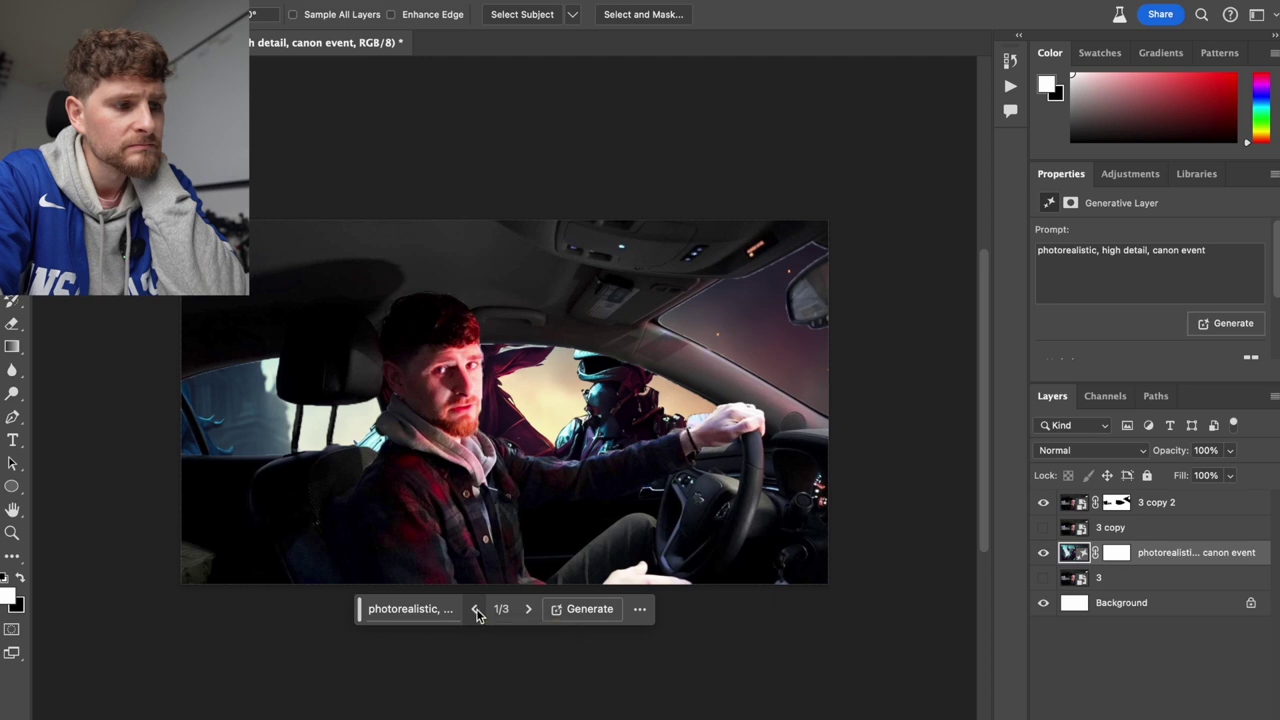
Step: Regenerate the background layer with the prompt "photorealistic, high detail, futuristic highway"
left_click(440, 614)
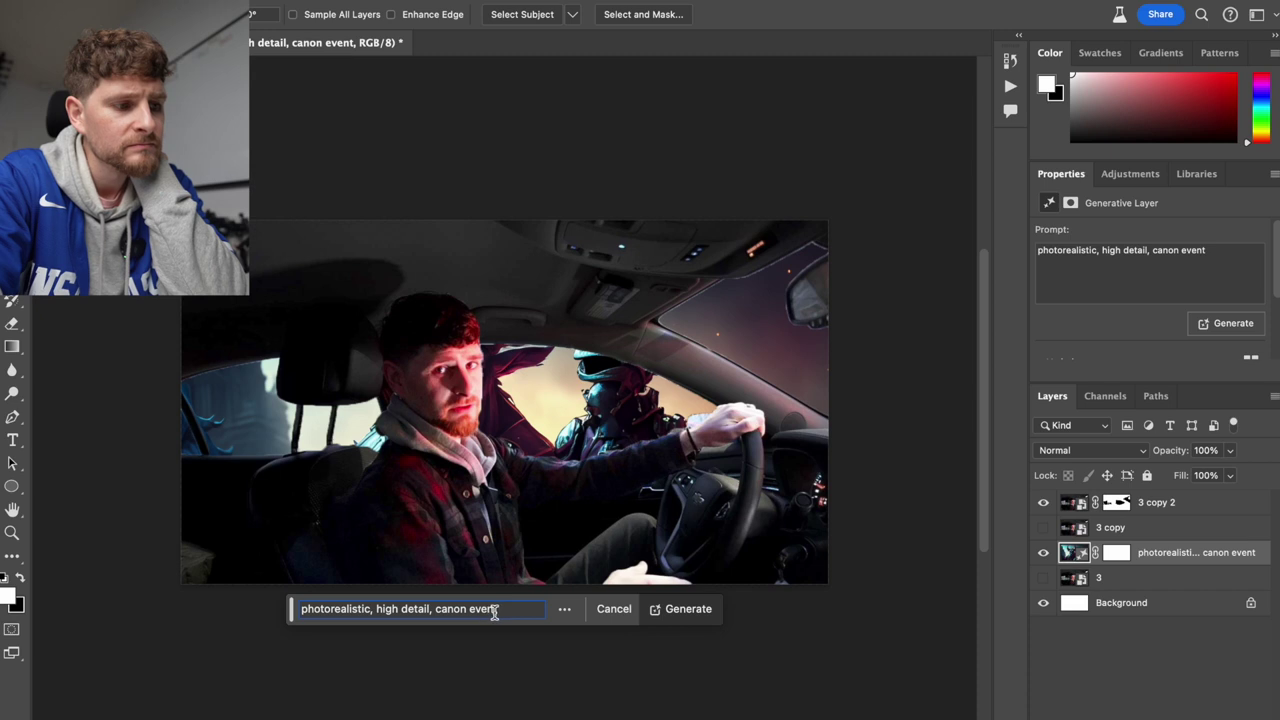
double_click(475, 609)
left_click_drag(475, 609, 438, 609)
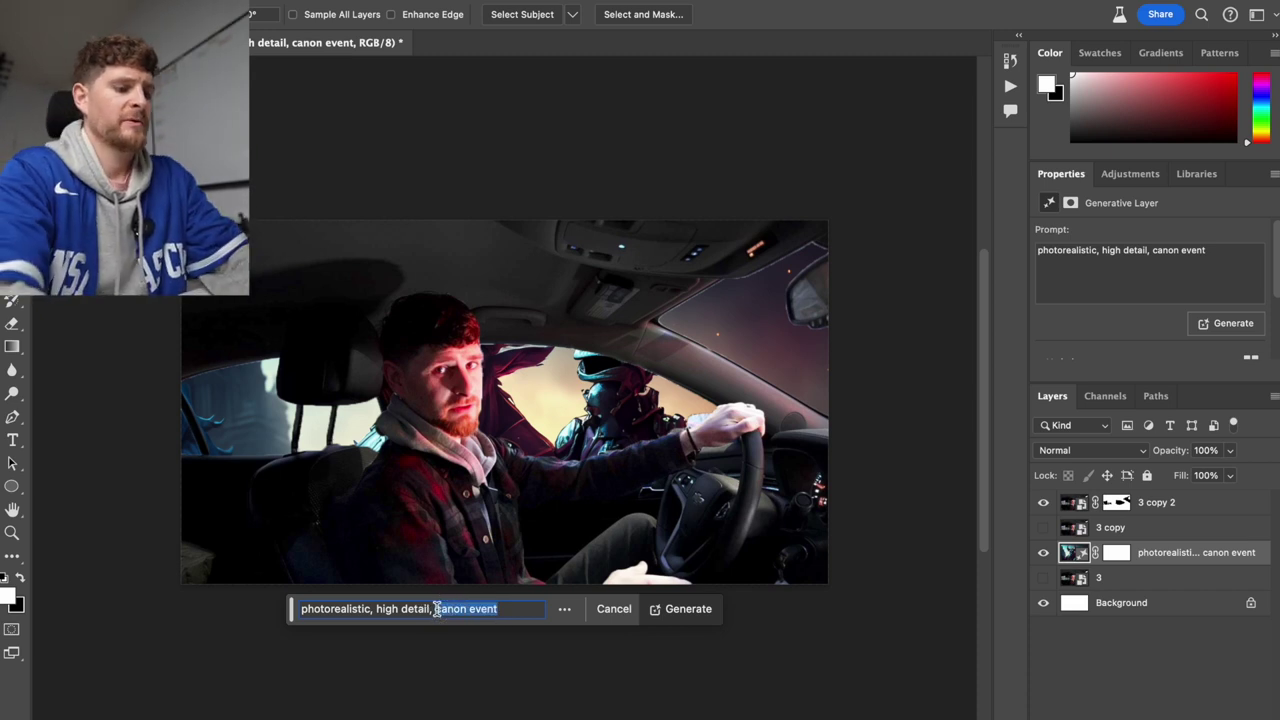
type("futuristi")
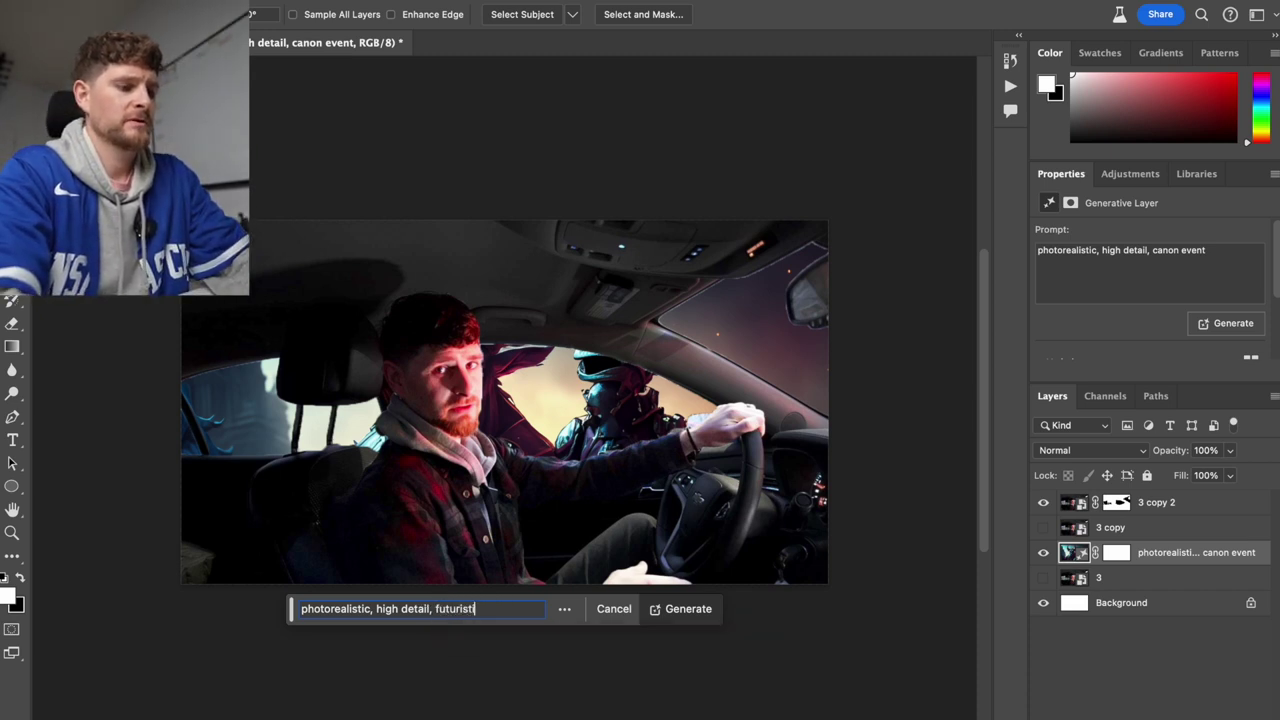
type("c highway")
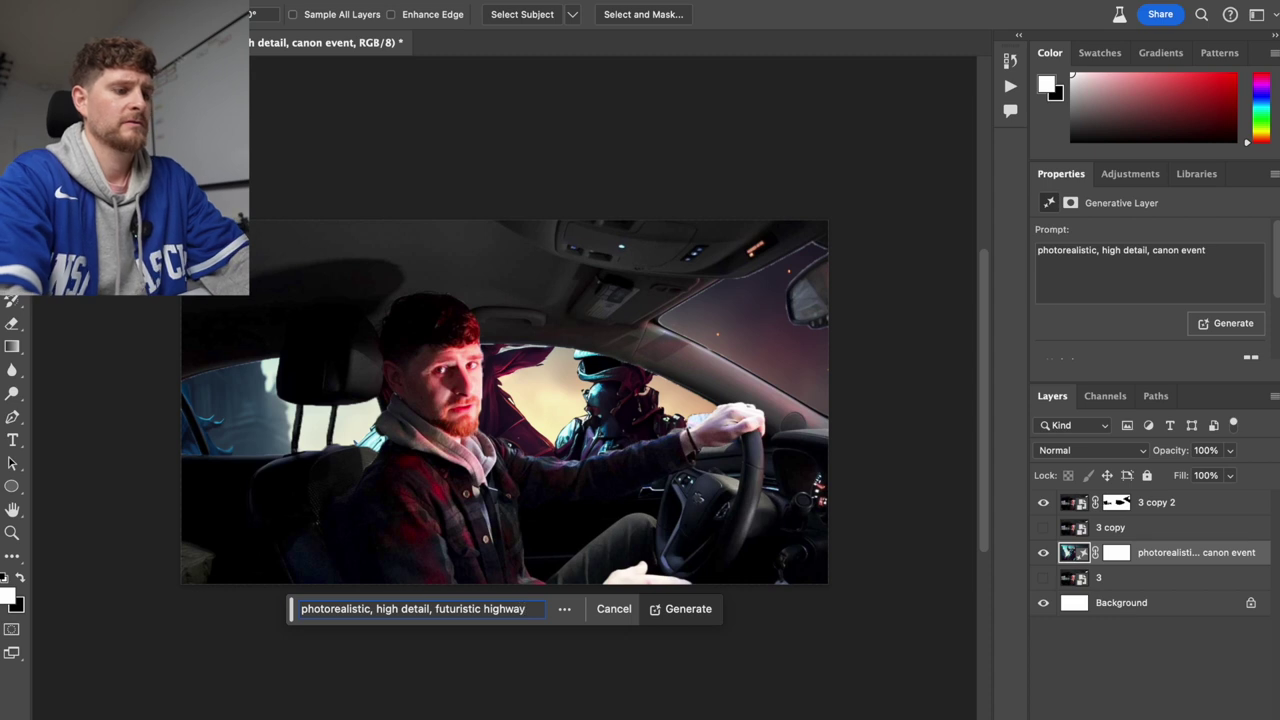
key("Return")
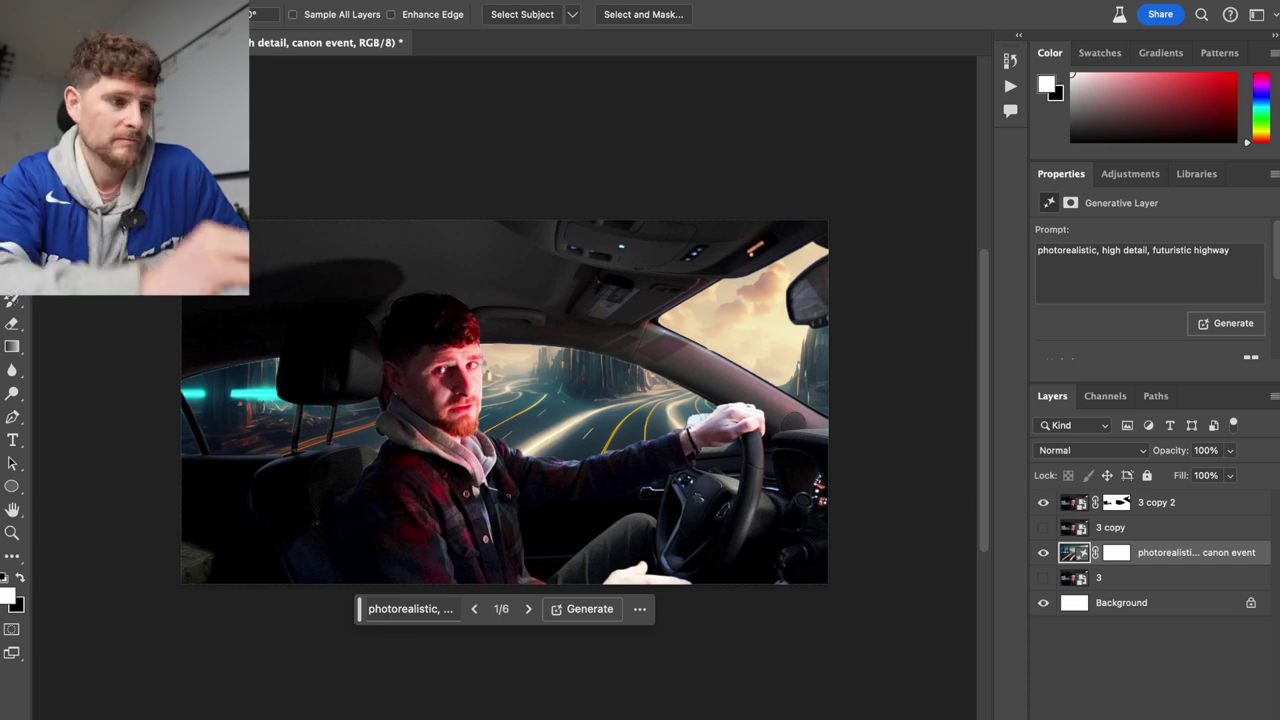
Step: Compare the futuristic highway variations, choose the third one and generate more variations from the same prompt
left_click(528, 609)
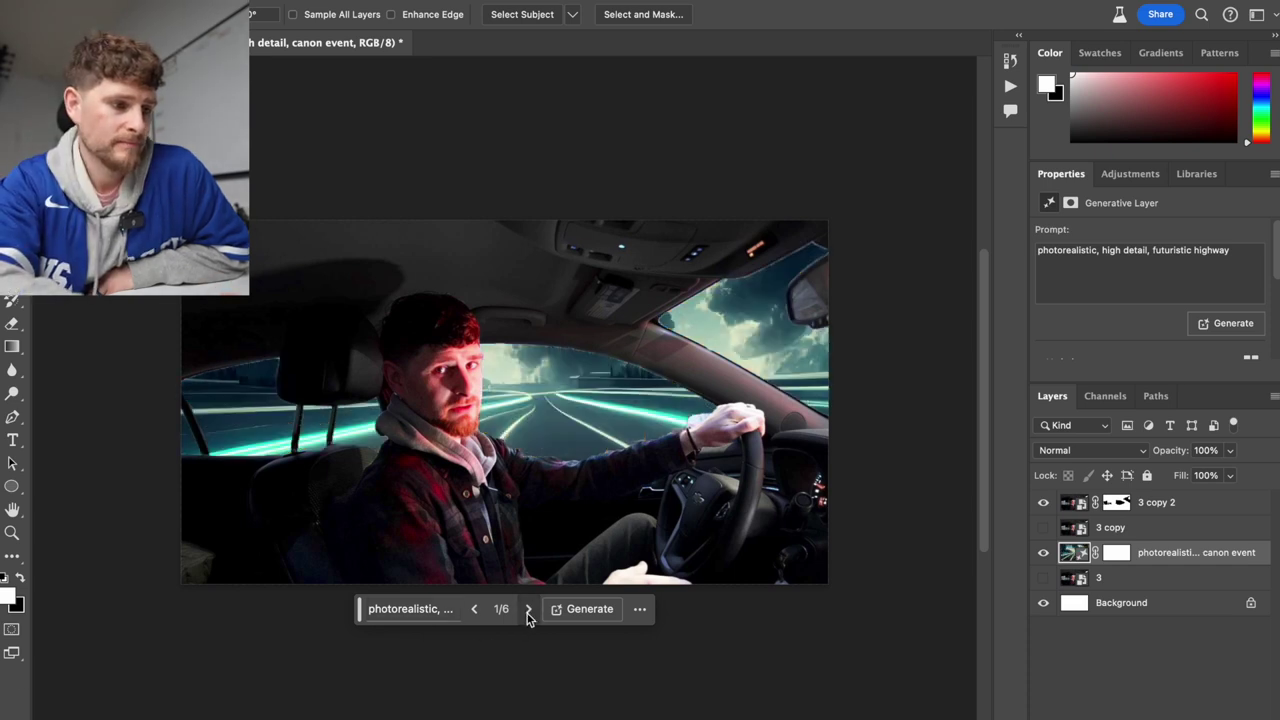
left_click(528, 609)
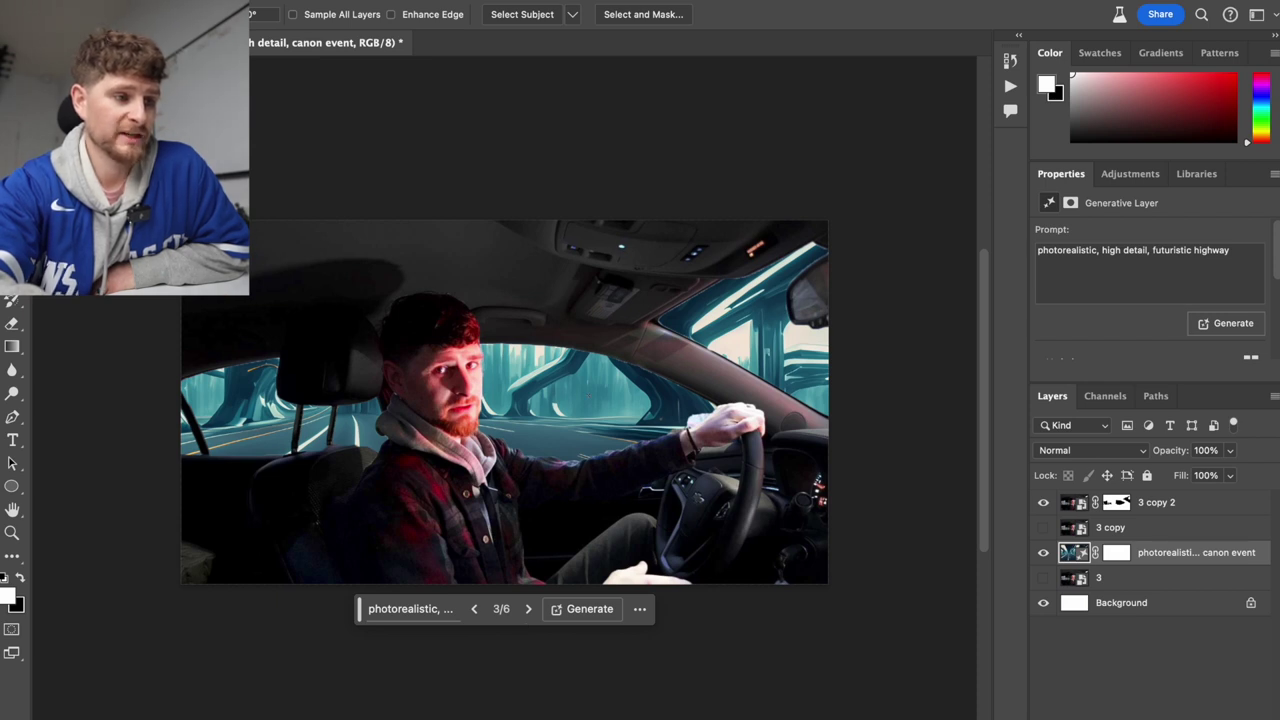
left_click(528, 609)
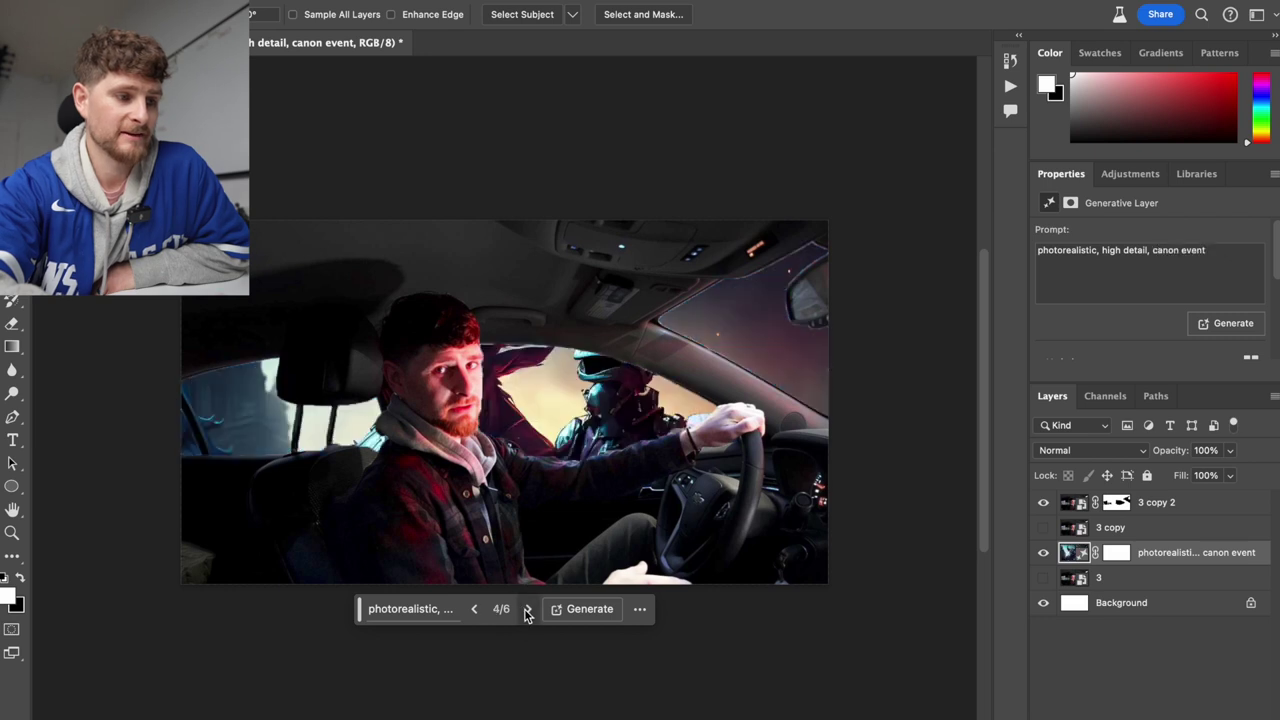
left_click(474, 609)
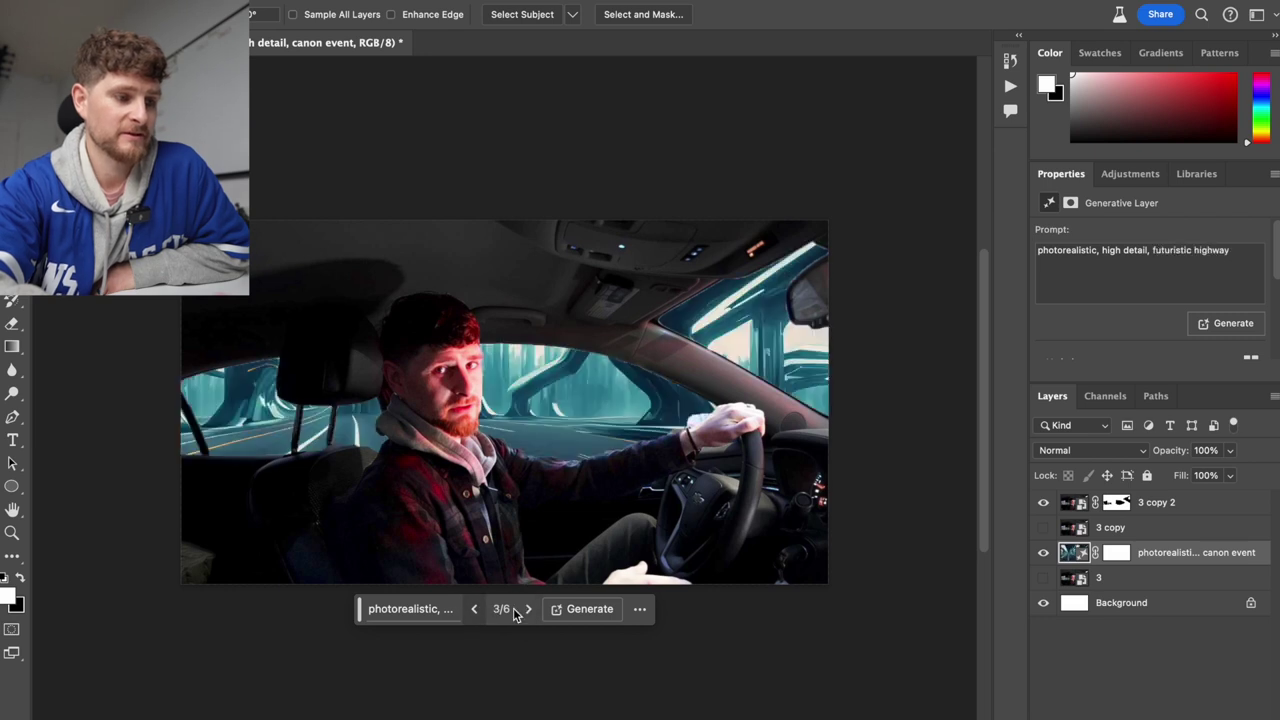
left_click(590, 609)
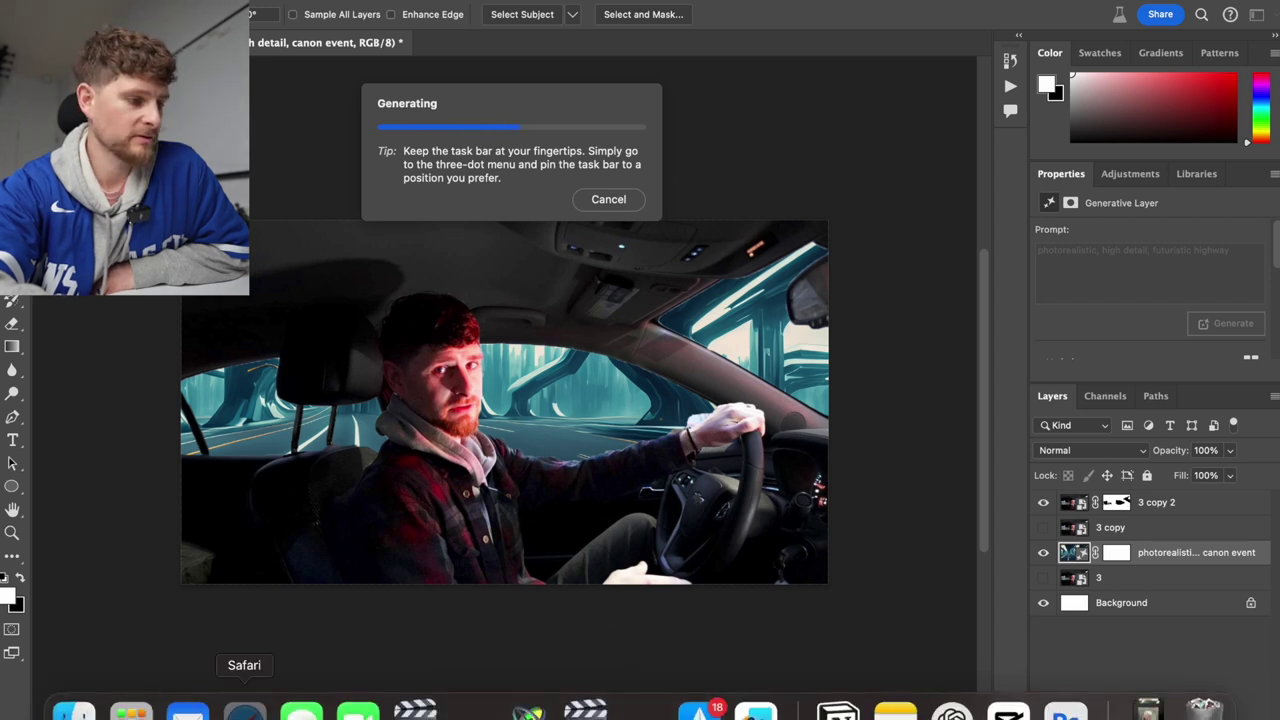
Step: Switch to YouTube Studio in Safari and open the channel analytics in advanced mode
left_click(243, 703)
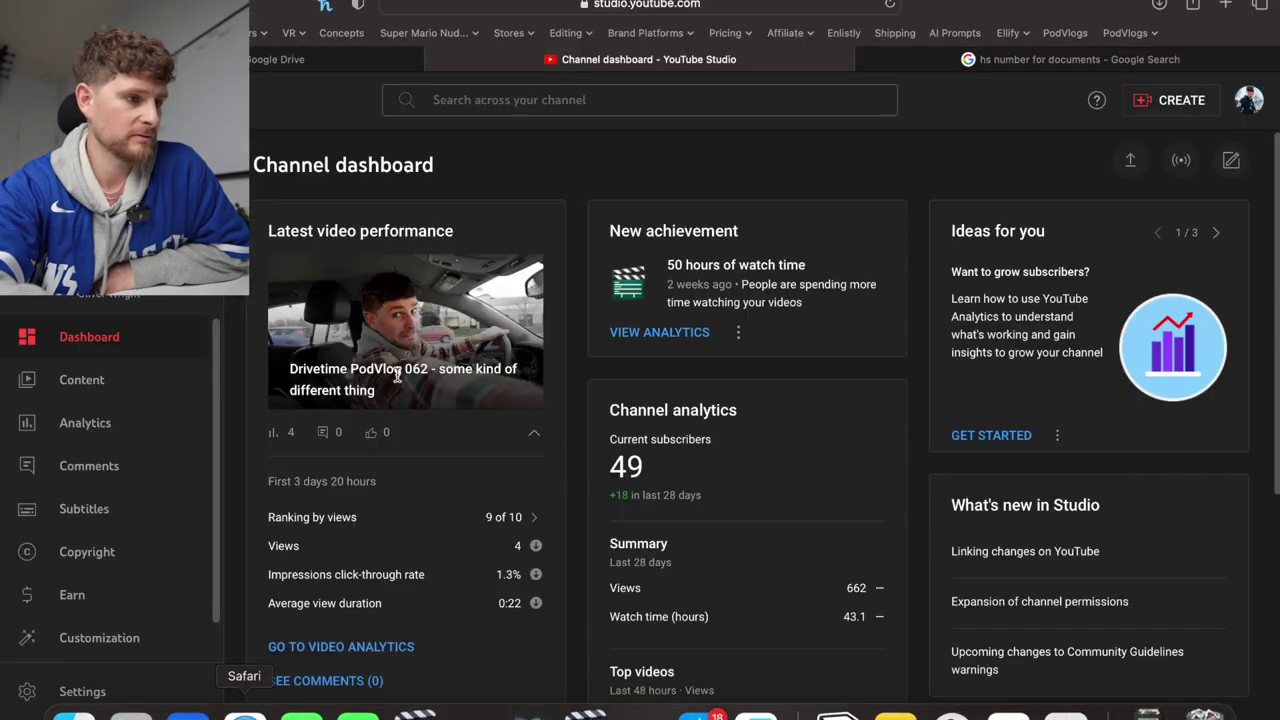
left_click(103, 386)
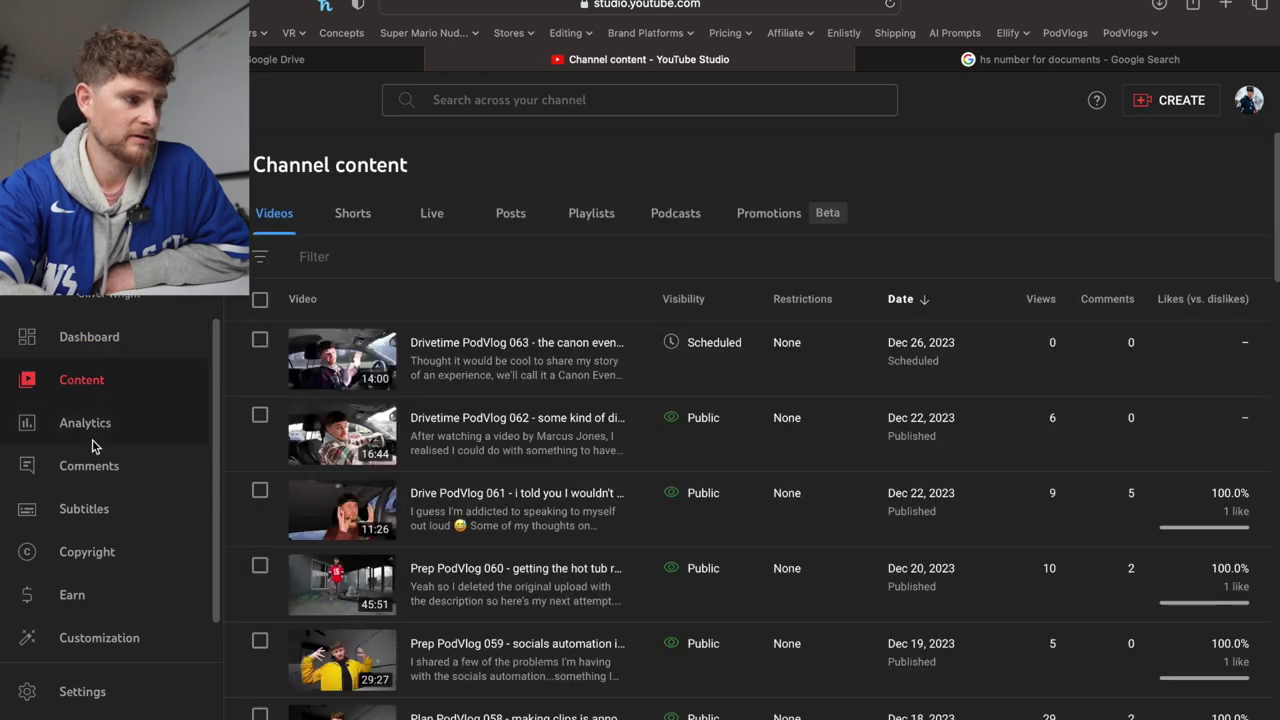
left_click(91, 427)
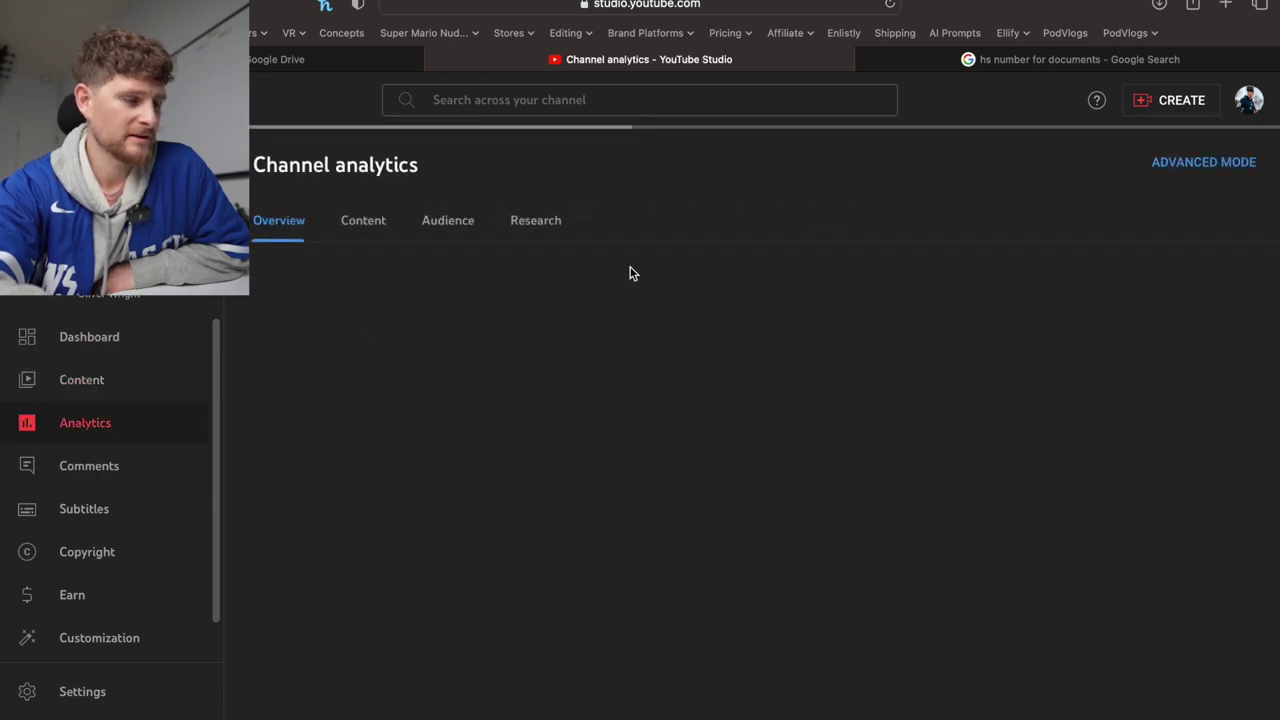
left_click(1200, 163)
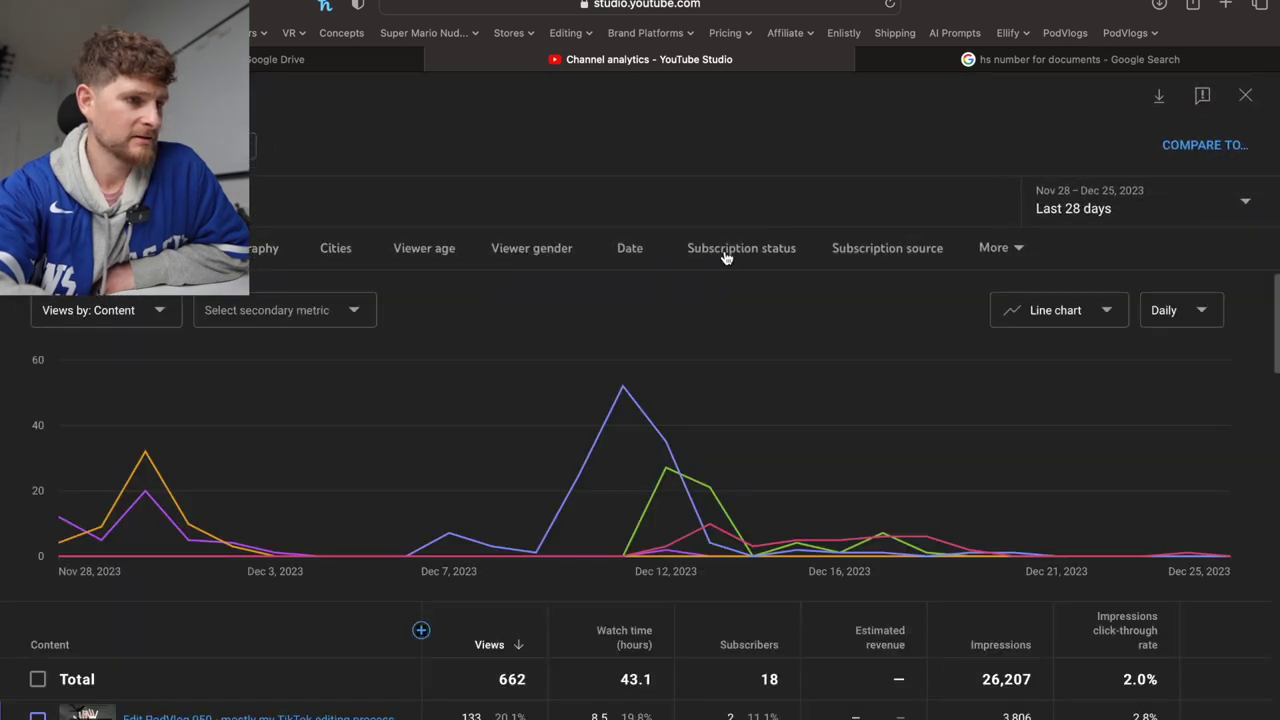
left_click(1020, 249)
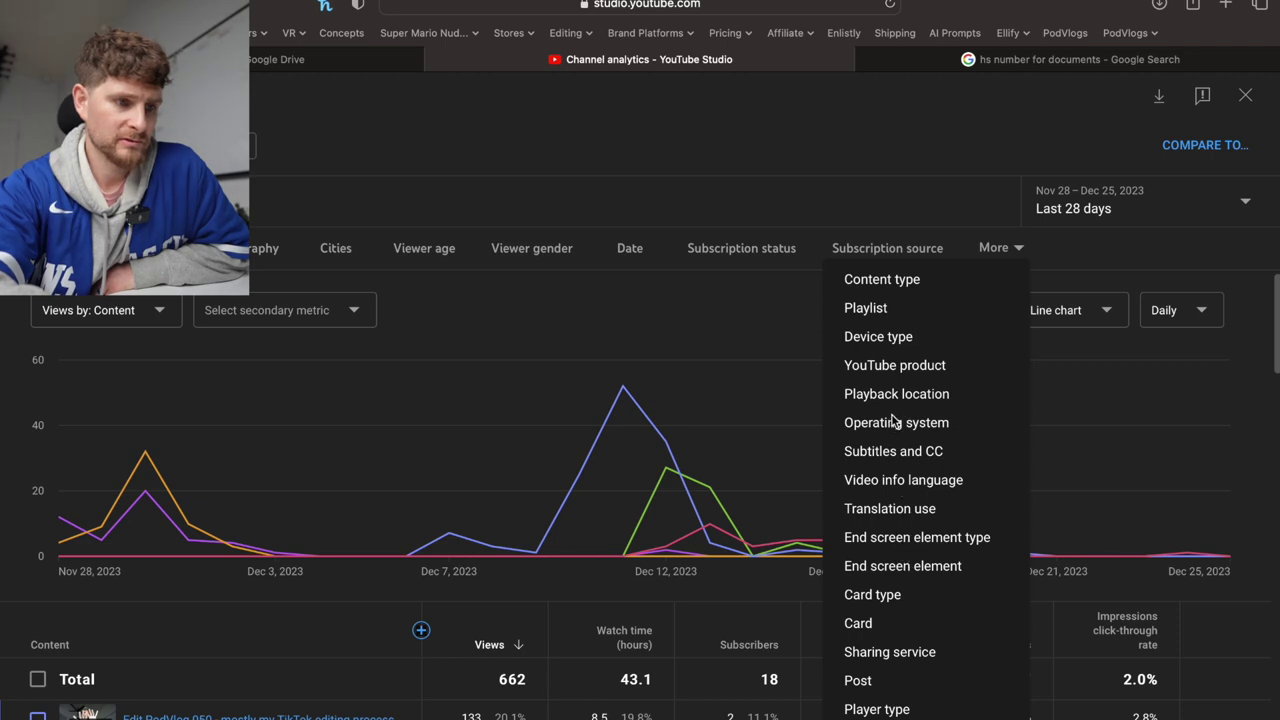
left_click(800, 207)
Step: Sort the advanced analytics content table by impressions click-through rate
scroll(935, 534, "down", 5)
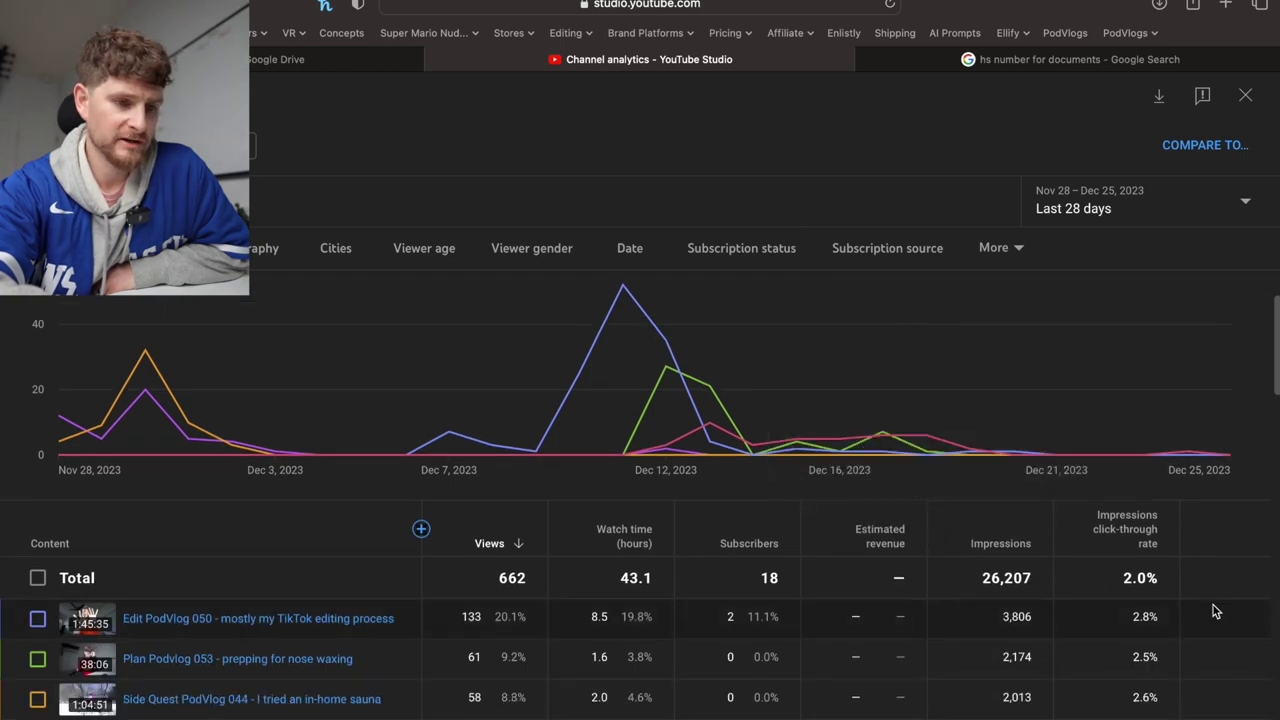
scroll(1170, 667, "down", 2)
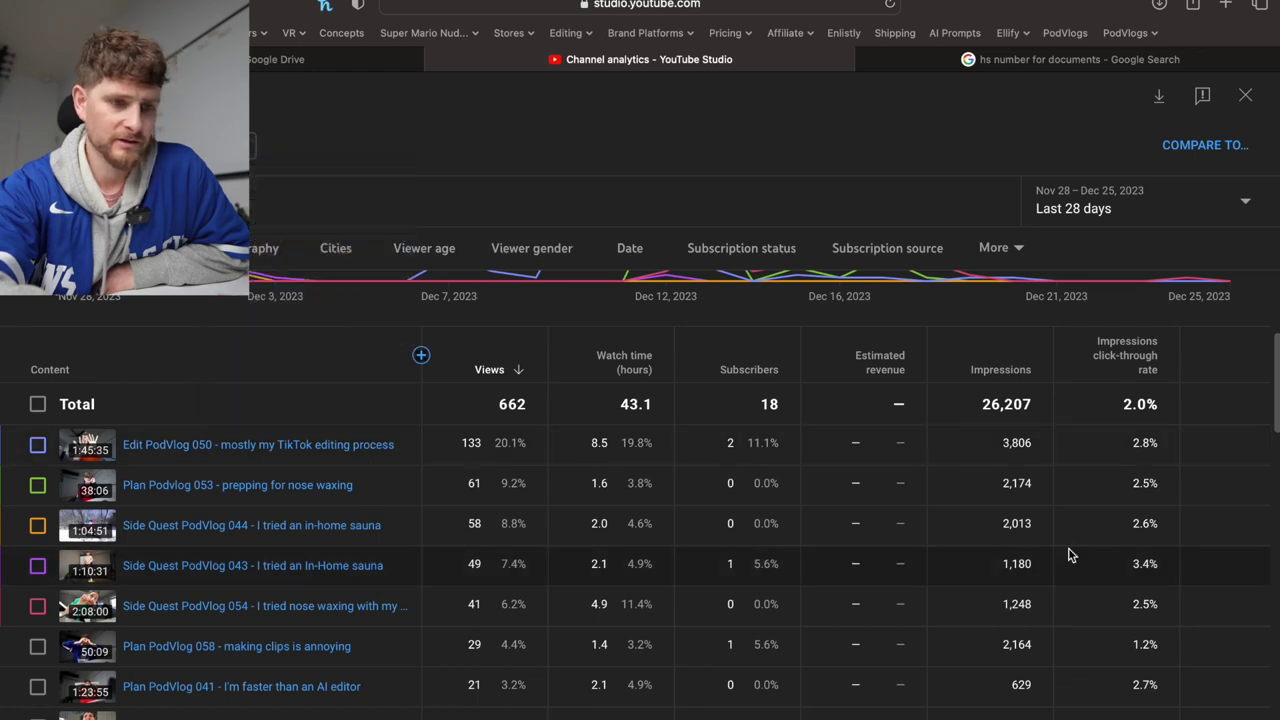
left_click(1146, 363)
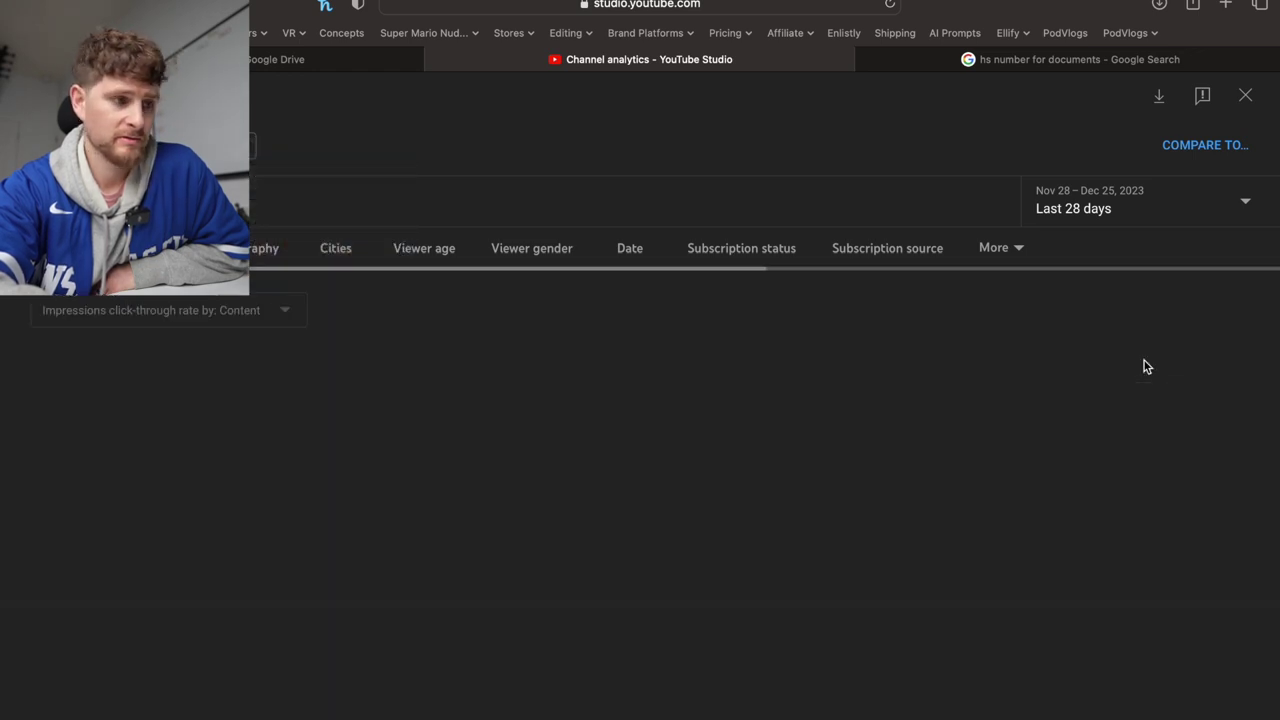
scroll(1208, 622, "down", 4)
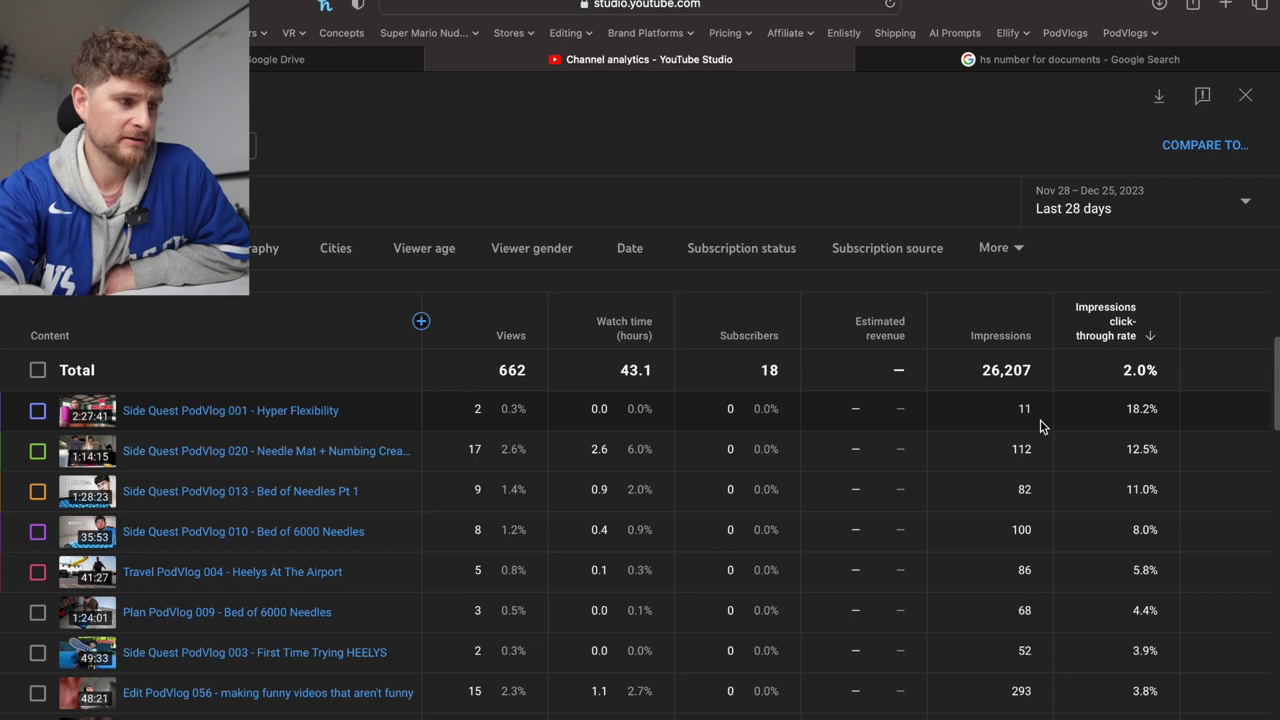
Step: Set the analytics report period to the last 90 days
left_click(1245, 201)
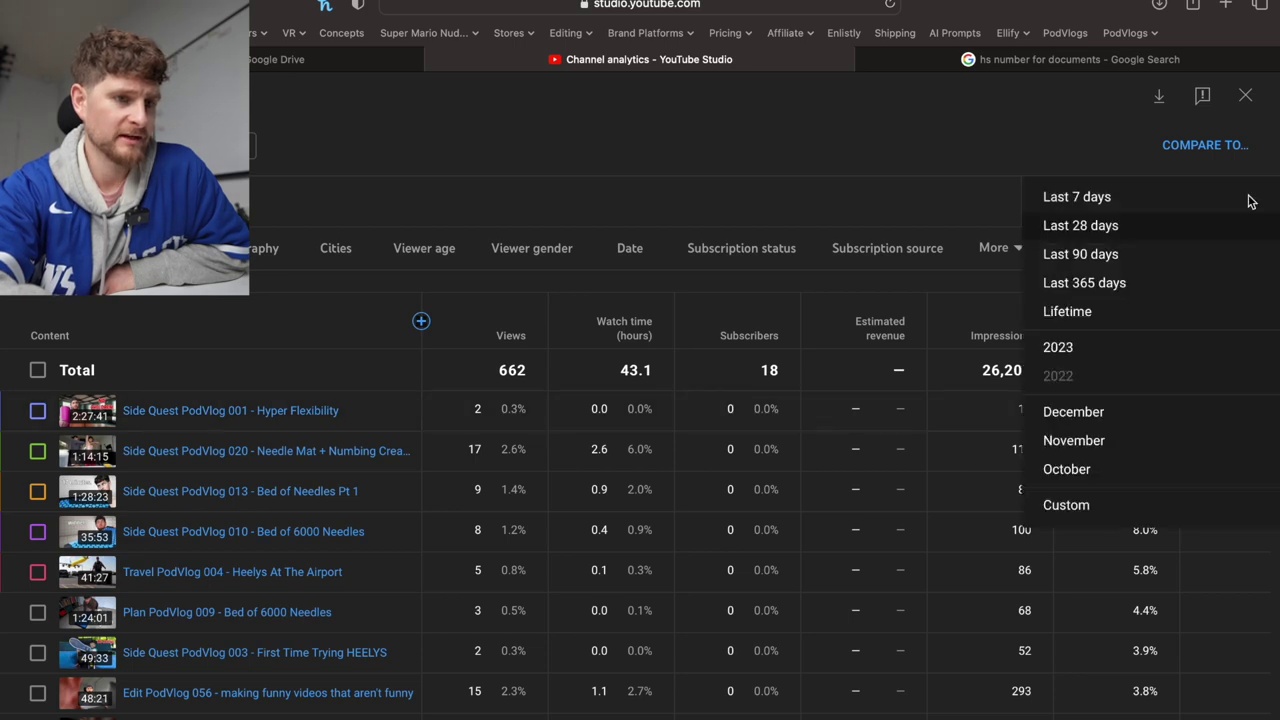
left_click(1198, 262)
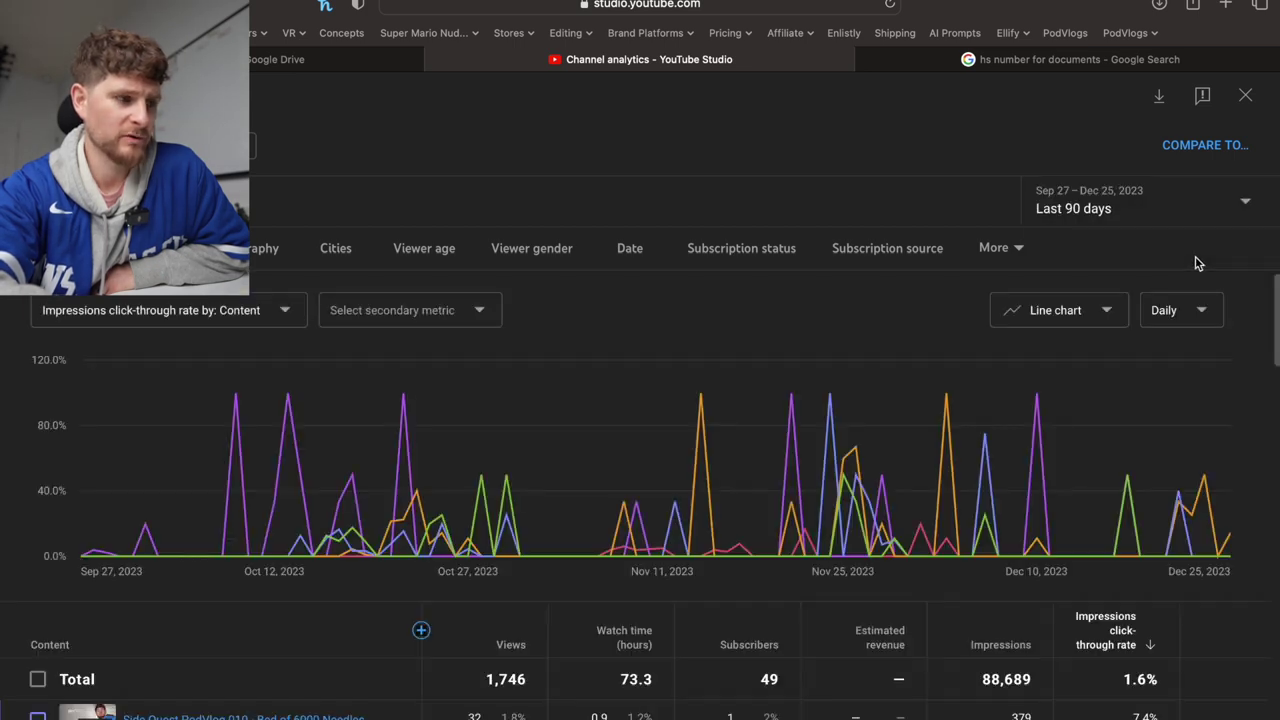
scroll(1262, 568, "down", 5)
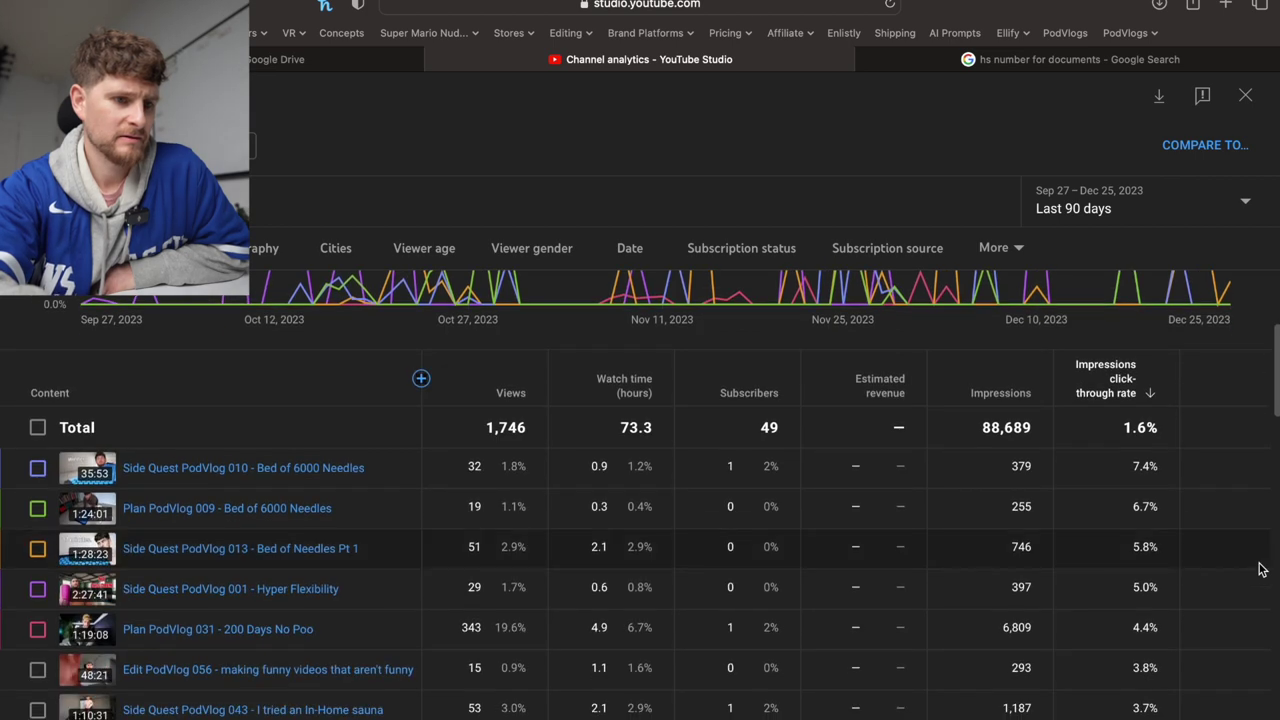
Step: Examine which videos have the highest impressions click-through rate and compare their impressions, views and thumbnails
mouse_move(1088, 381)
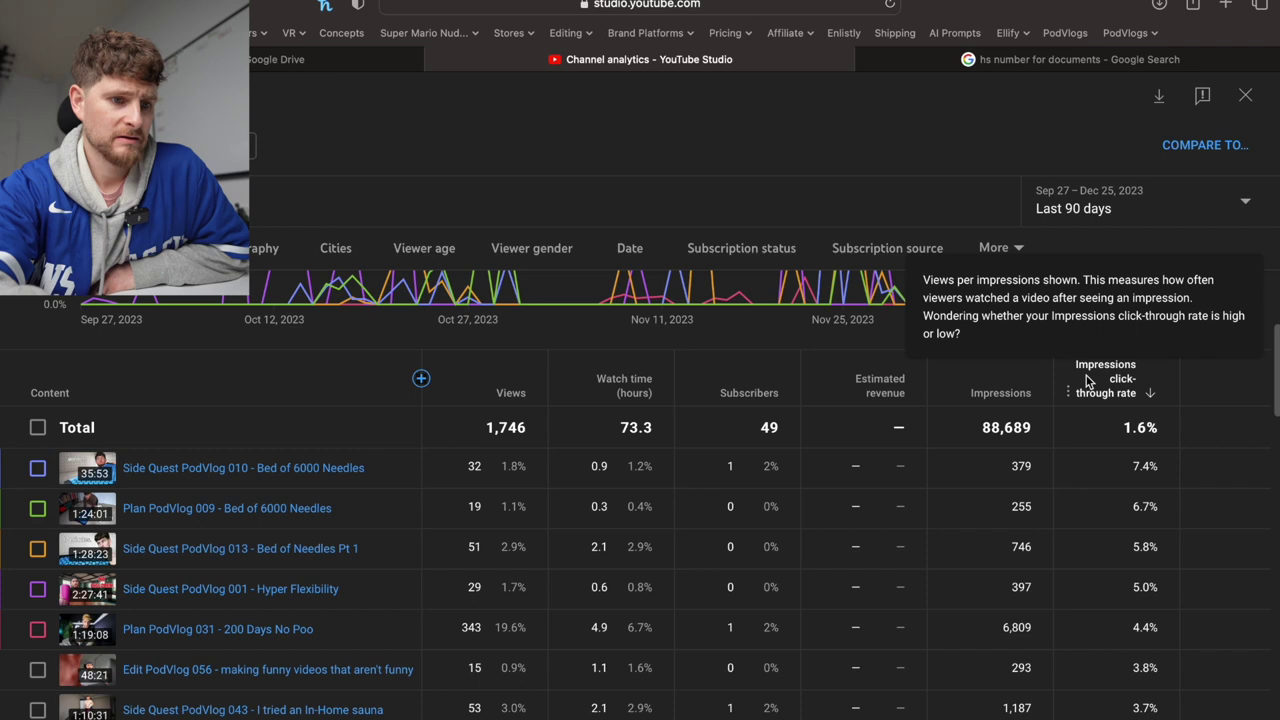
scroll(1150, 455, "down", 1)
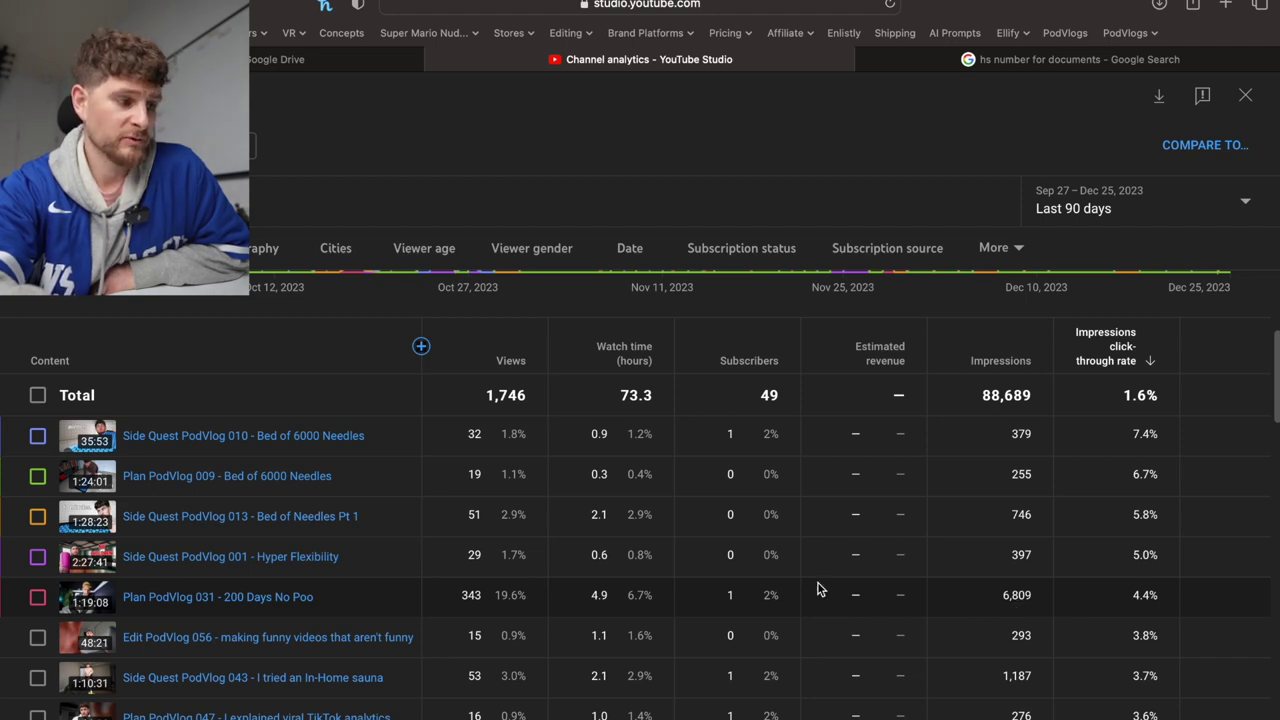
mouse_move(92, 610)
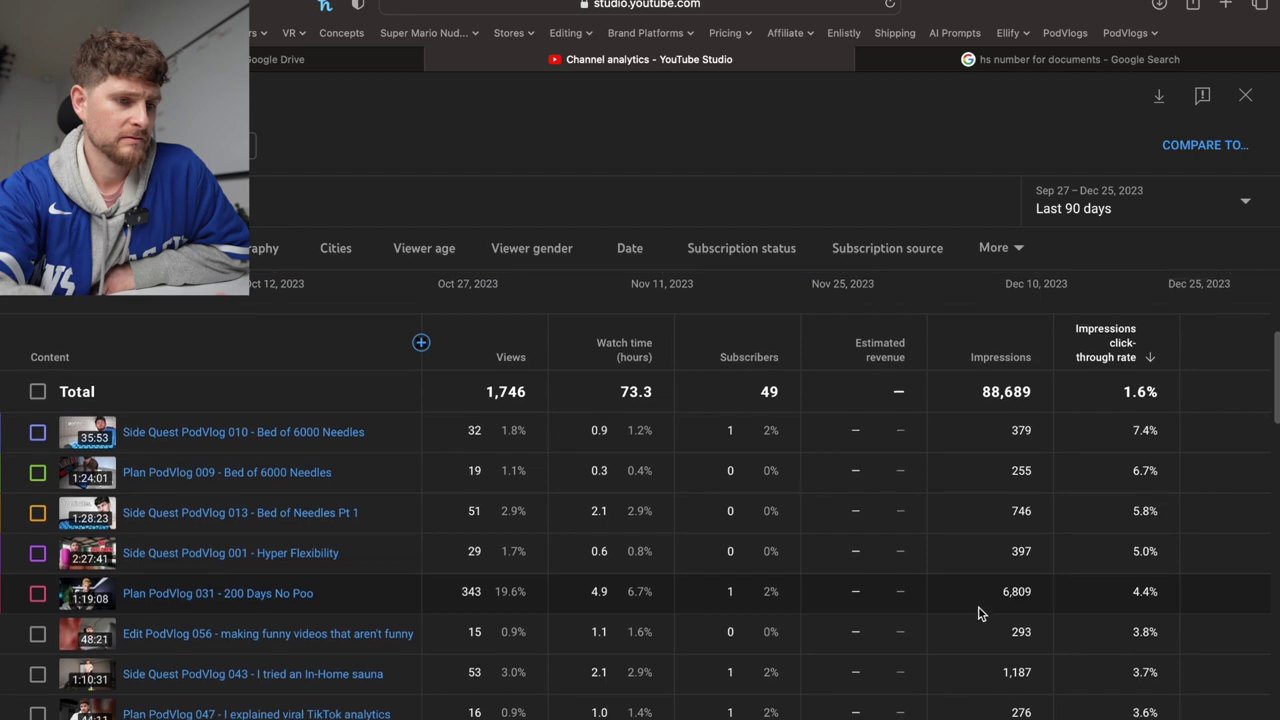
scroll(978, 606, "down", 1)
scroll(975, 501, "up", 2)
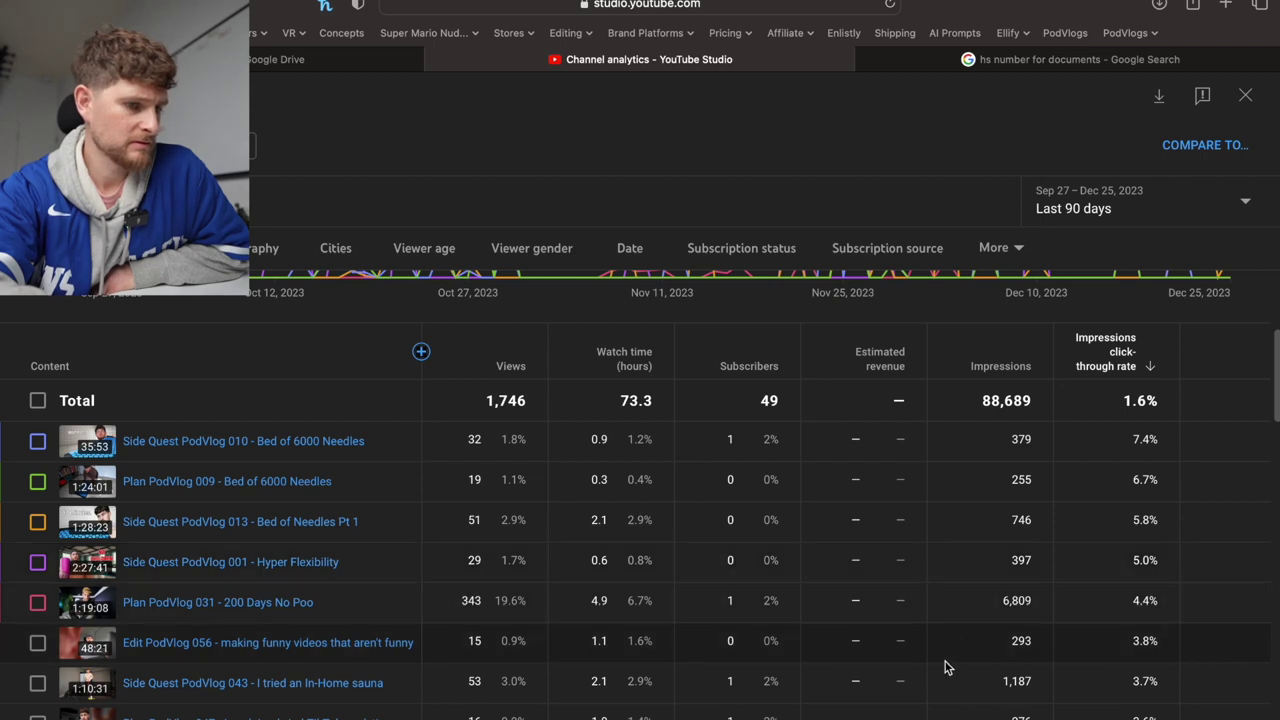
scroll(942, 698, "down", 2)
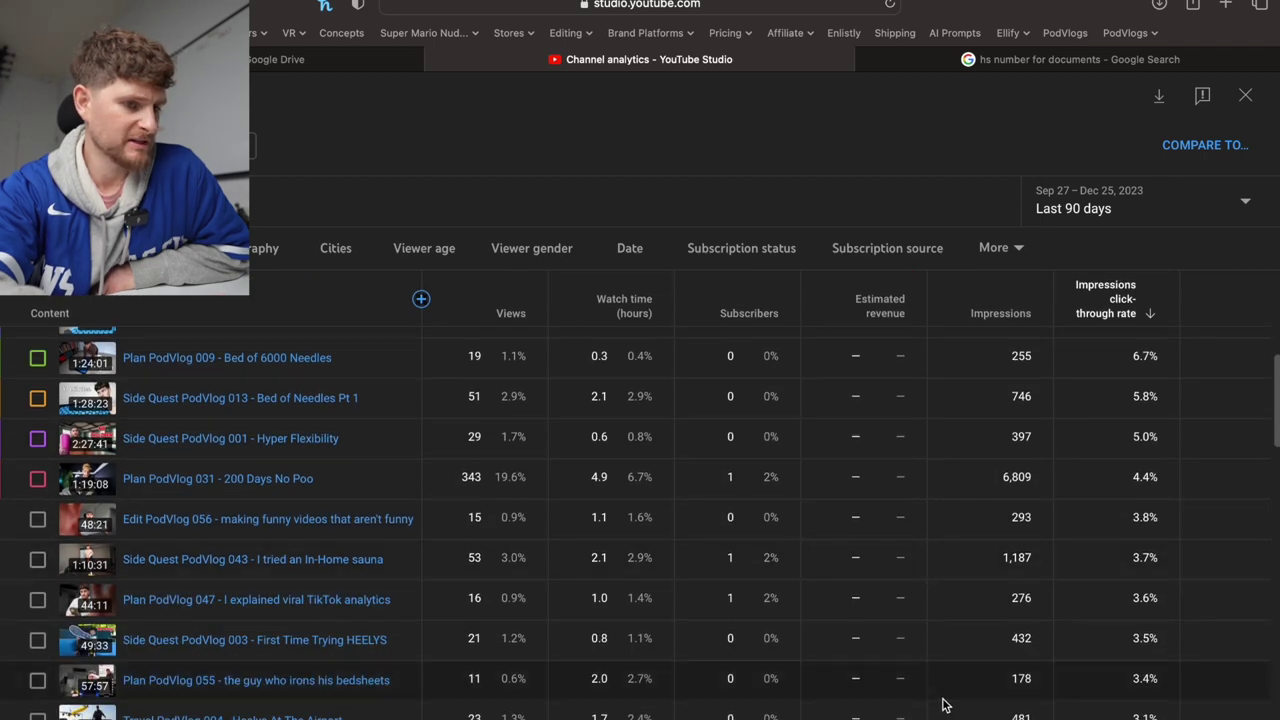
scroll(942, 705, "down", 3)
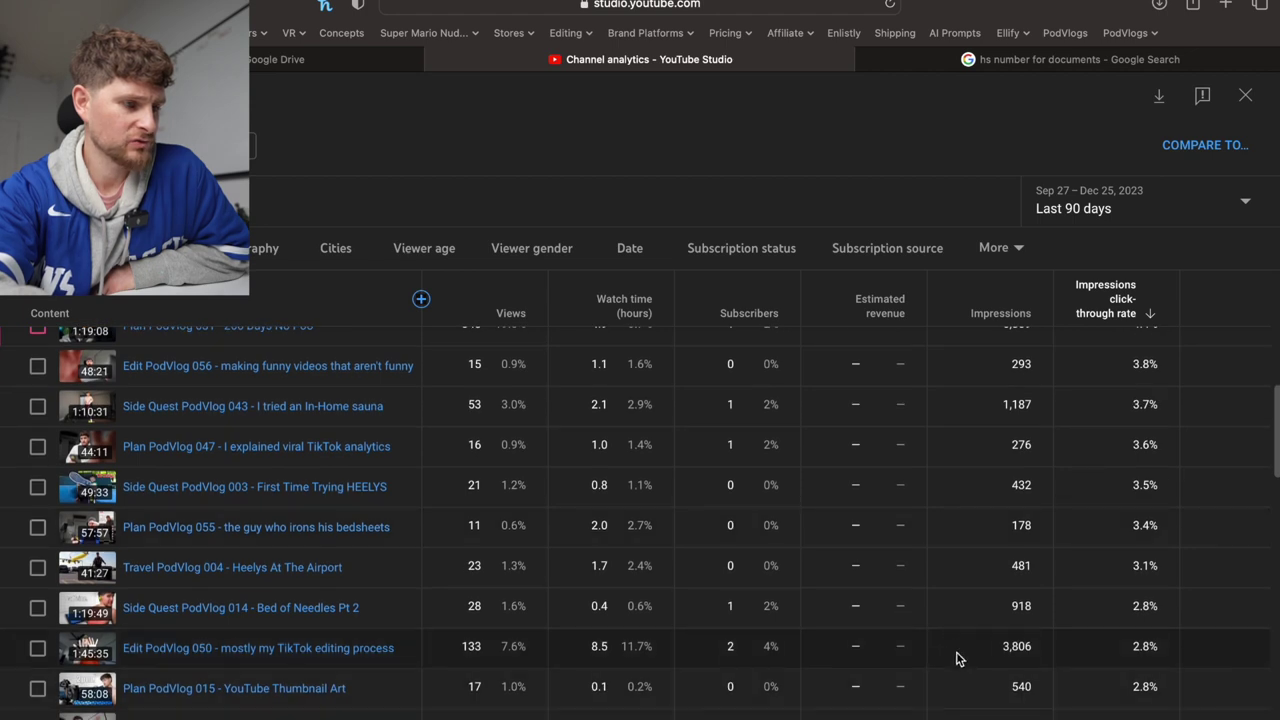
scroll(957, 658, "up", 10)
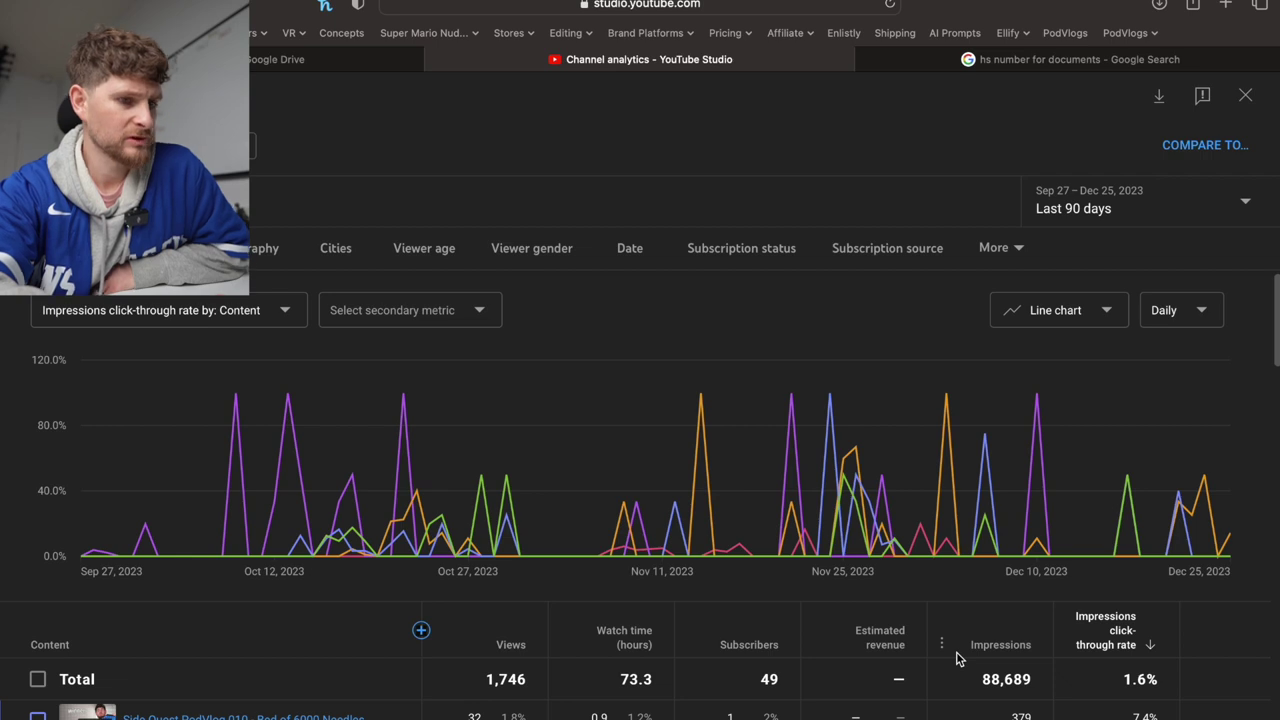
Step: Check the newly generated background in Photoshop and, back in YouTube Studio, close the advanced analytics report
key("super+Tab")
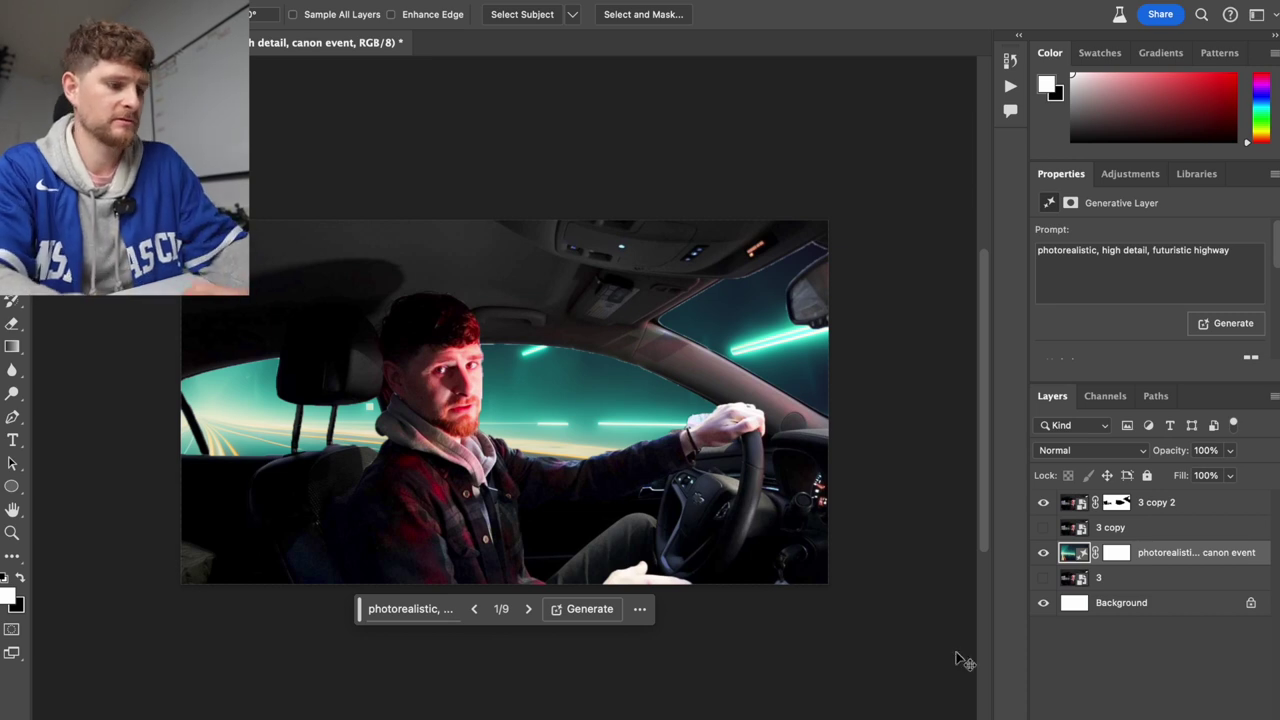
key("super+Tab")
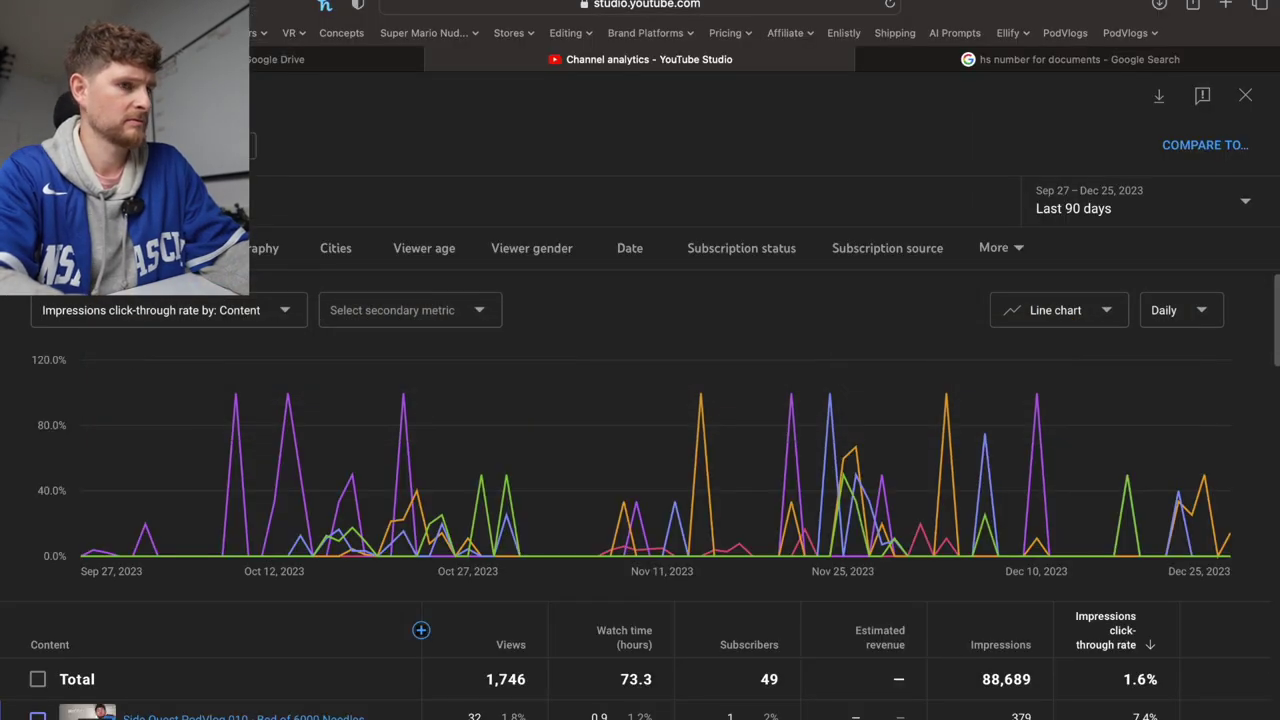
left_click(1245, 95)
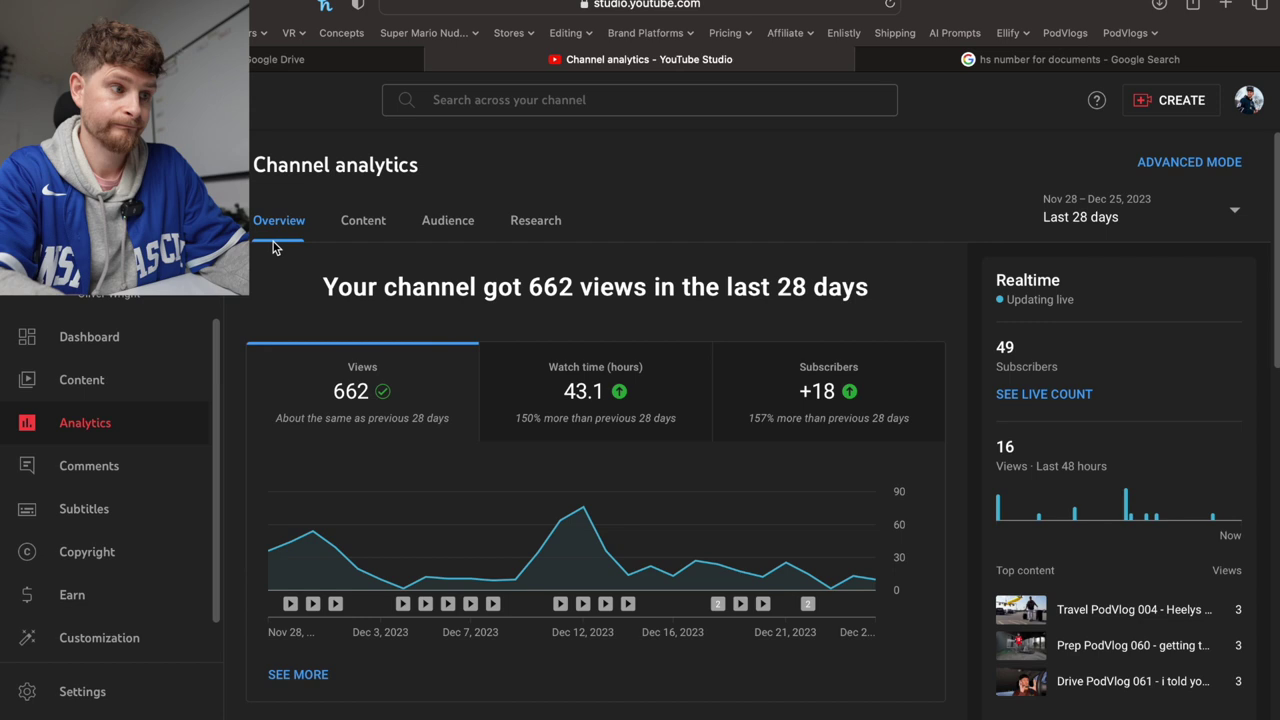
Step: Open the channel's video list in YouTube Studio to look over the existing thumbnails, and return to Photoshop
left_click(103, 356)
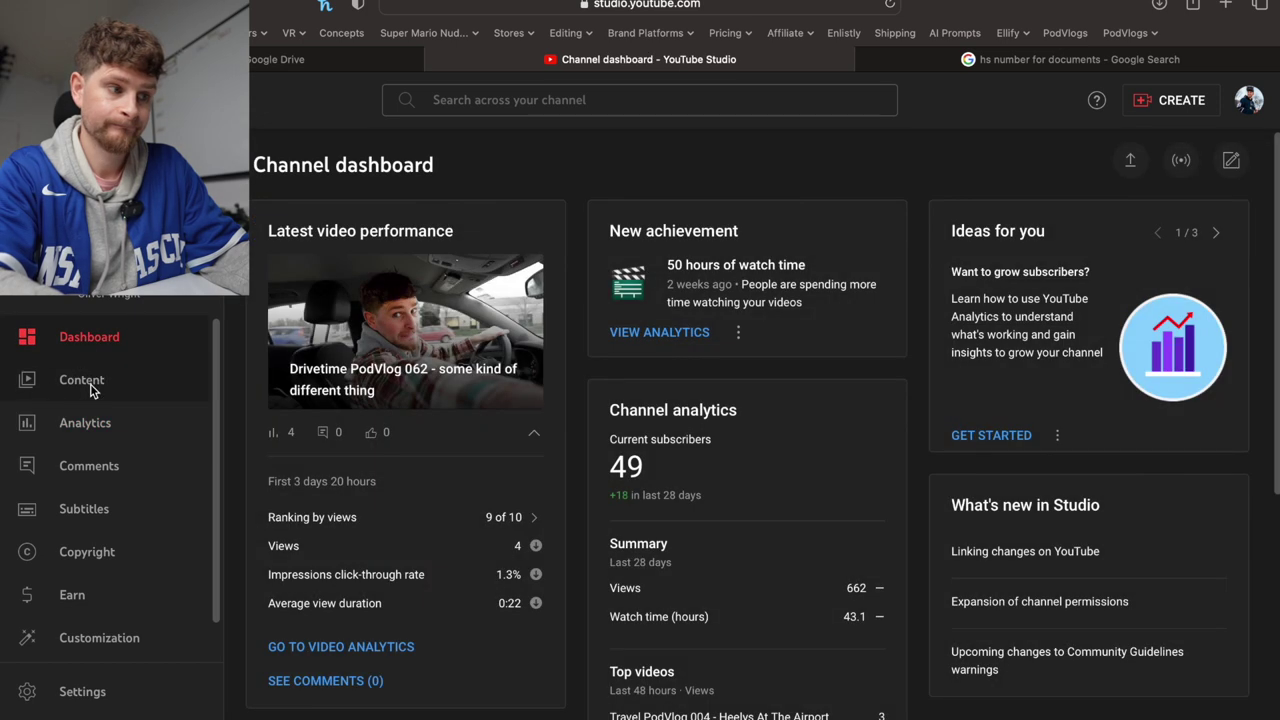
left_click(90, 387)
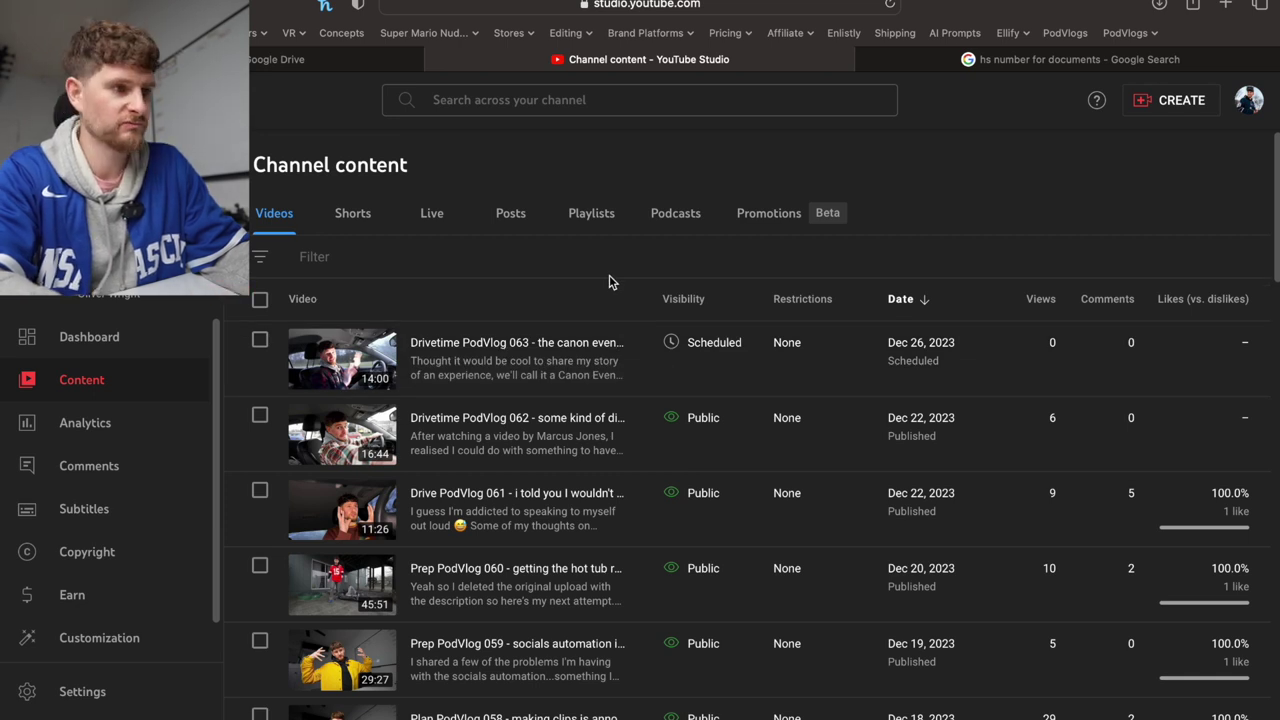
key("super+Tab")
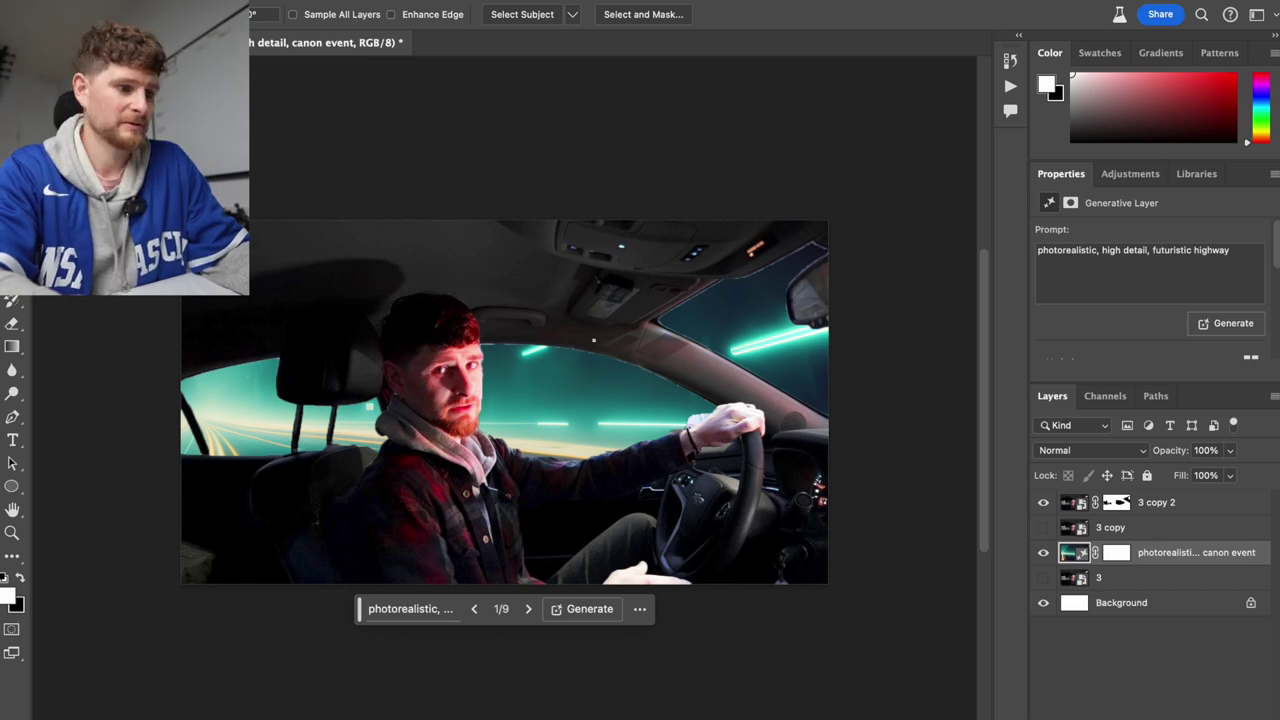
Step: Compare the first few generated highway backgrounds and go back to variation 1
left_click(529, 609)
left_click(529, 609)
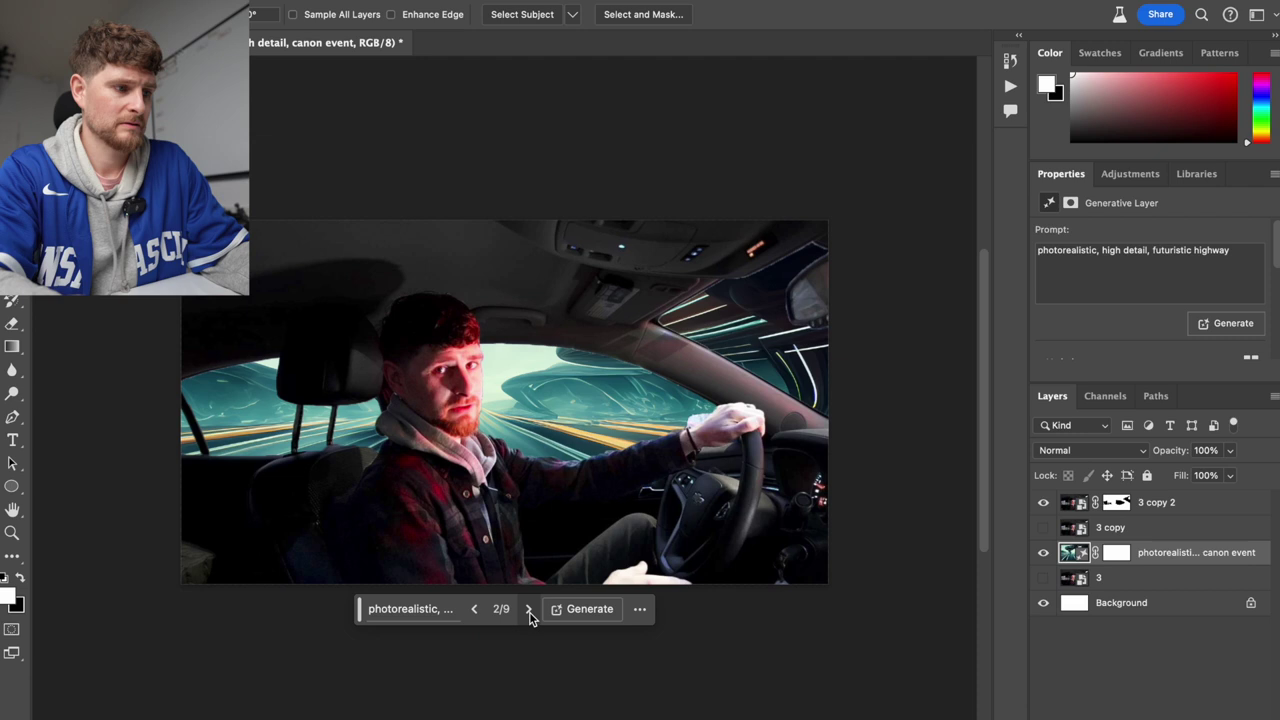
left_click(475, 609)
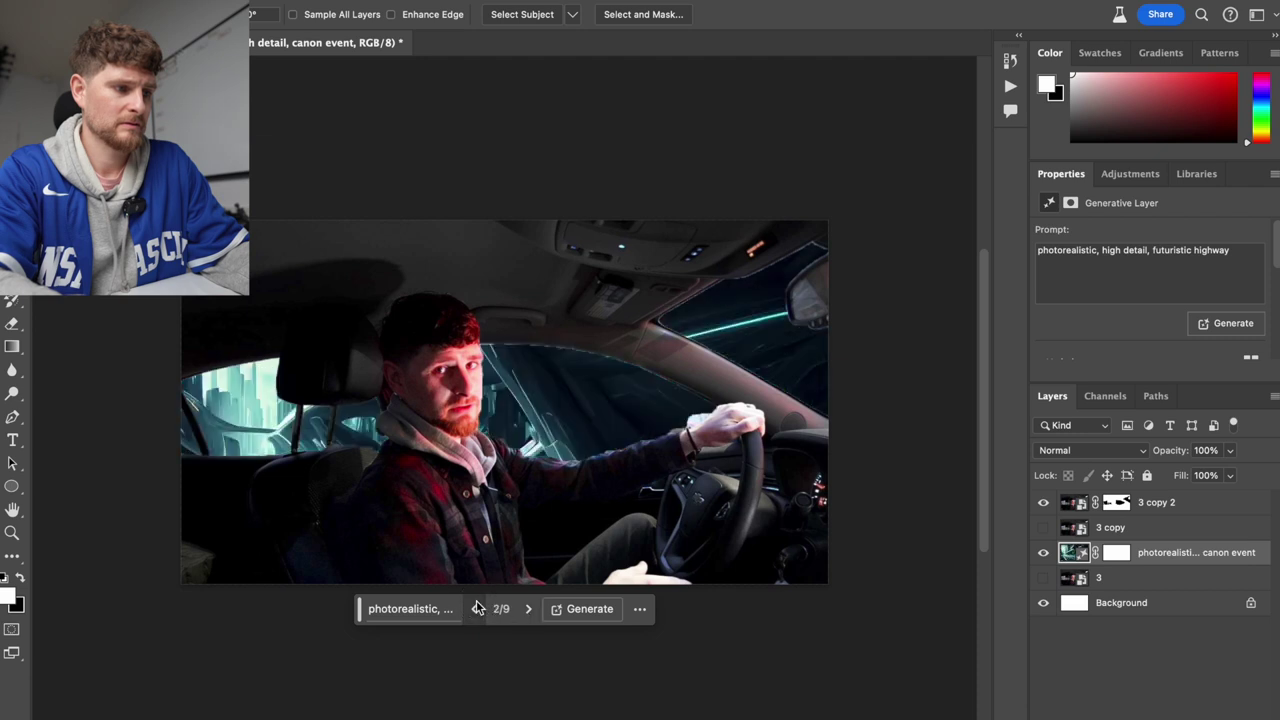
left_click(476, 609)
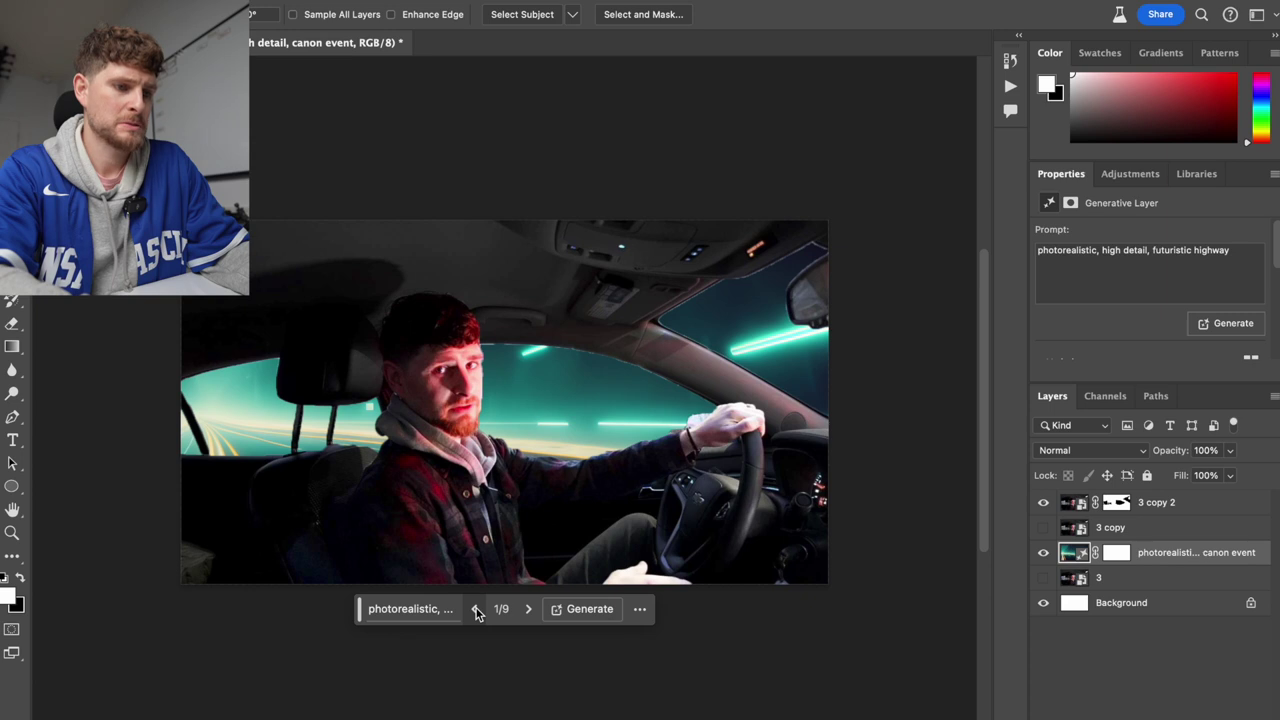
Step: Paint black on the layer mask of 3 copy 2 along the side window and windshield edges to remove the leftover fringes
left_click(1116, 502)
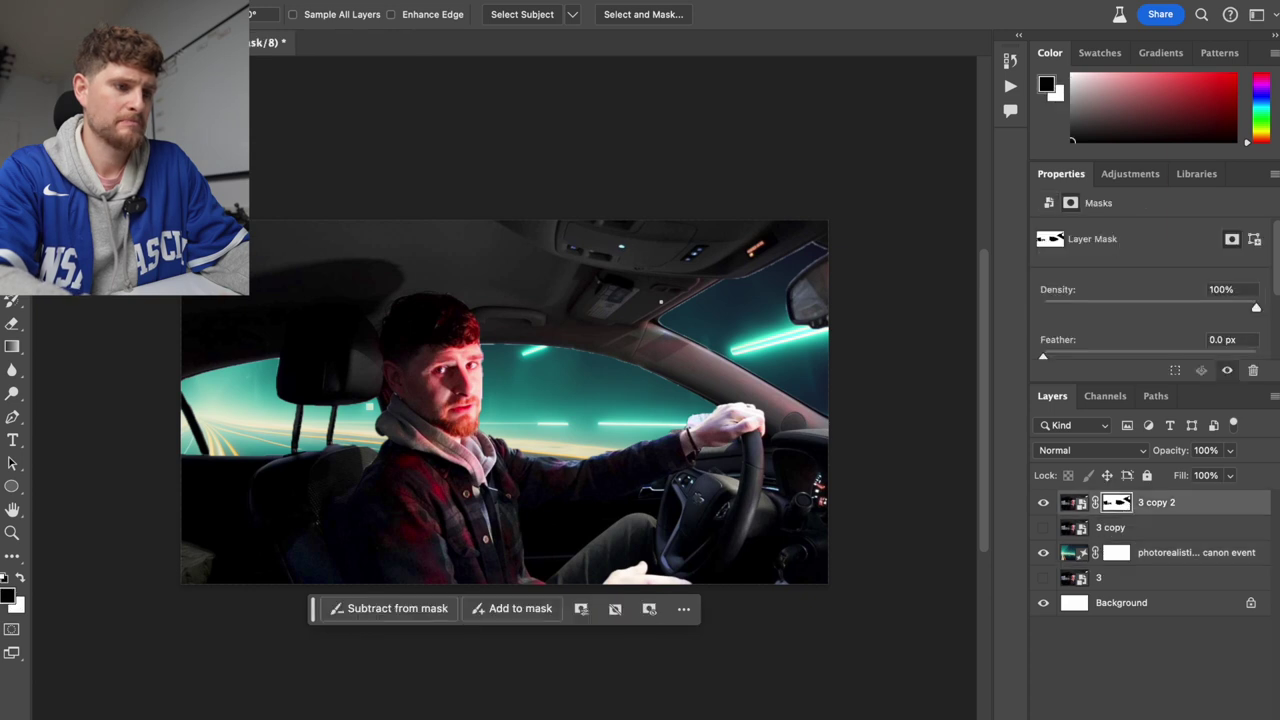
left_click(618, 300)
key("ctrl+d")
key("ctrl+plus")
key("b")
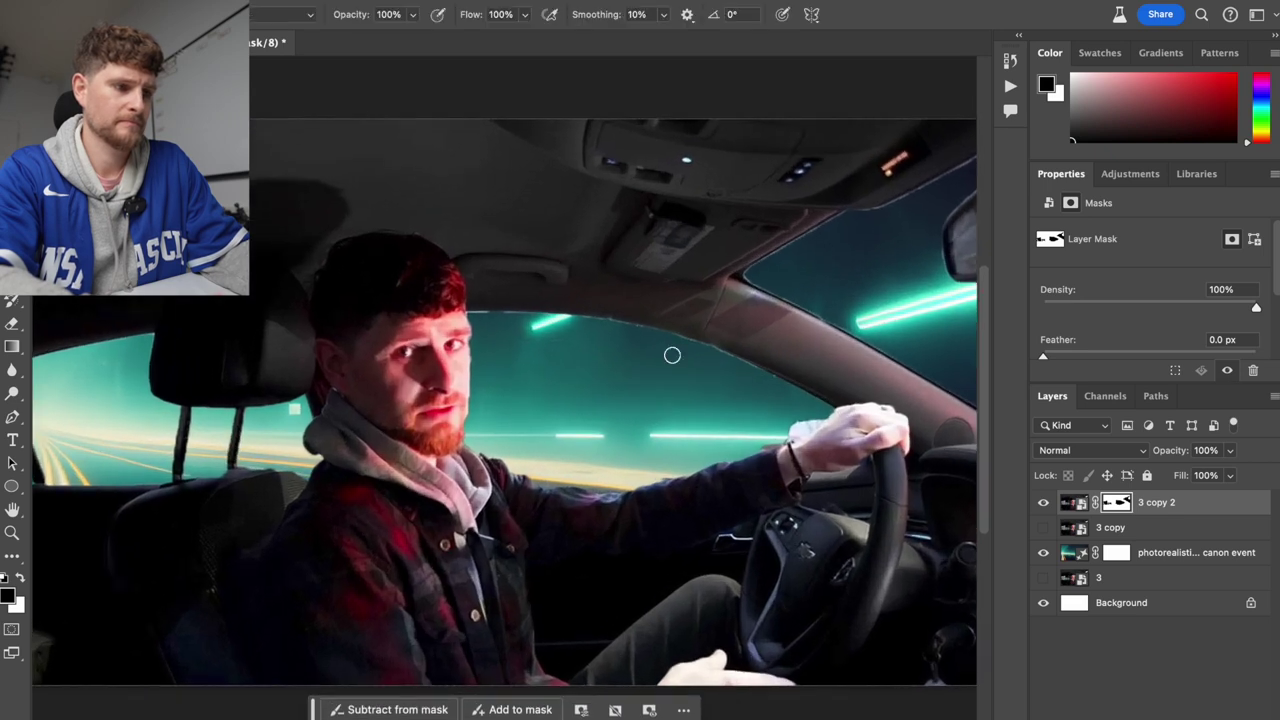
mouse_move(713, 355)
left_mouse_down()
mouse_move(683, 343)
mouse_move(791, 391)
left_mouse_up()
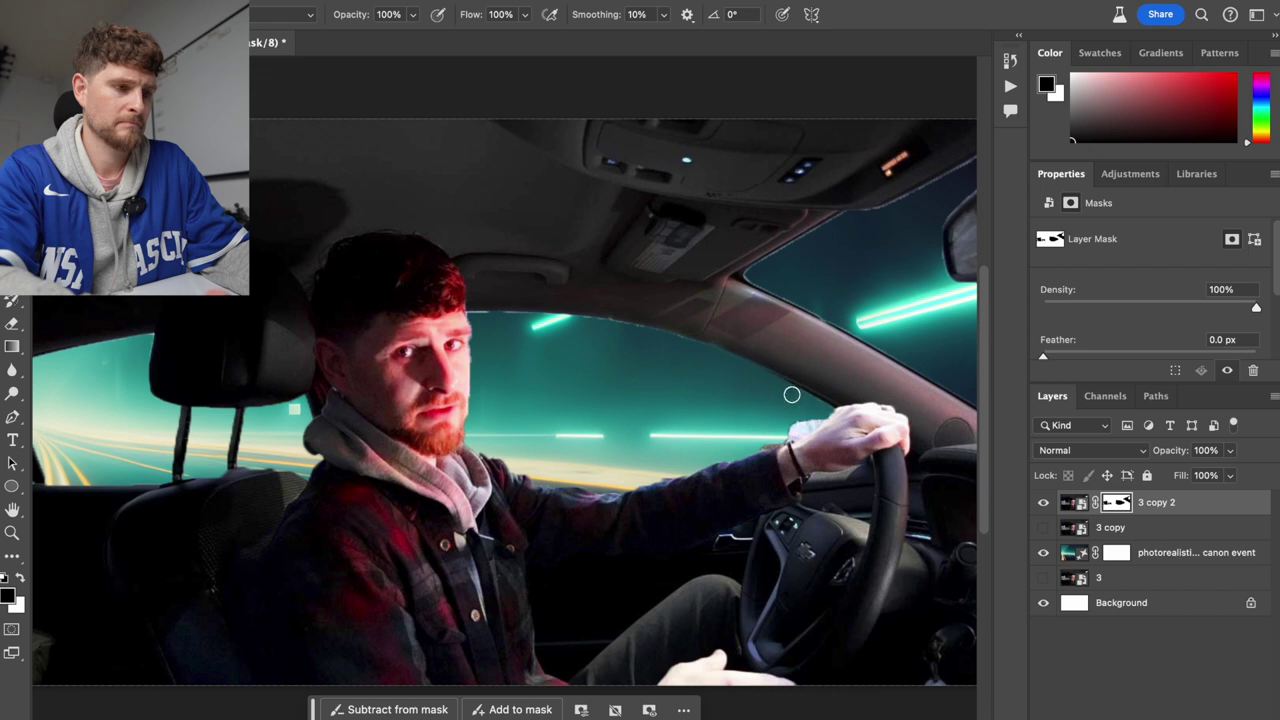
mouse_move(700, 349)
left_mouse_down()
mouse_move(599, 321)
mouse_move(474, 314)
mouse_move(552, 321)
left_mouse_up()
mouse_move(771, 291)
left_mouse_down()
mouse_move(749, 277)
mouse_move(843, 220)
left_mouse_up()
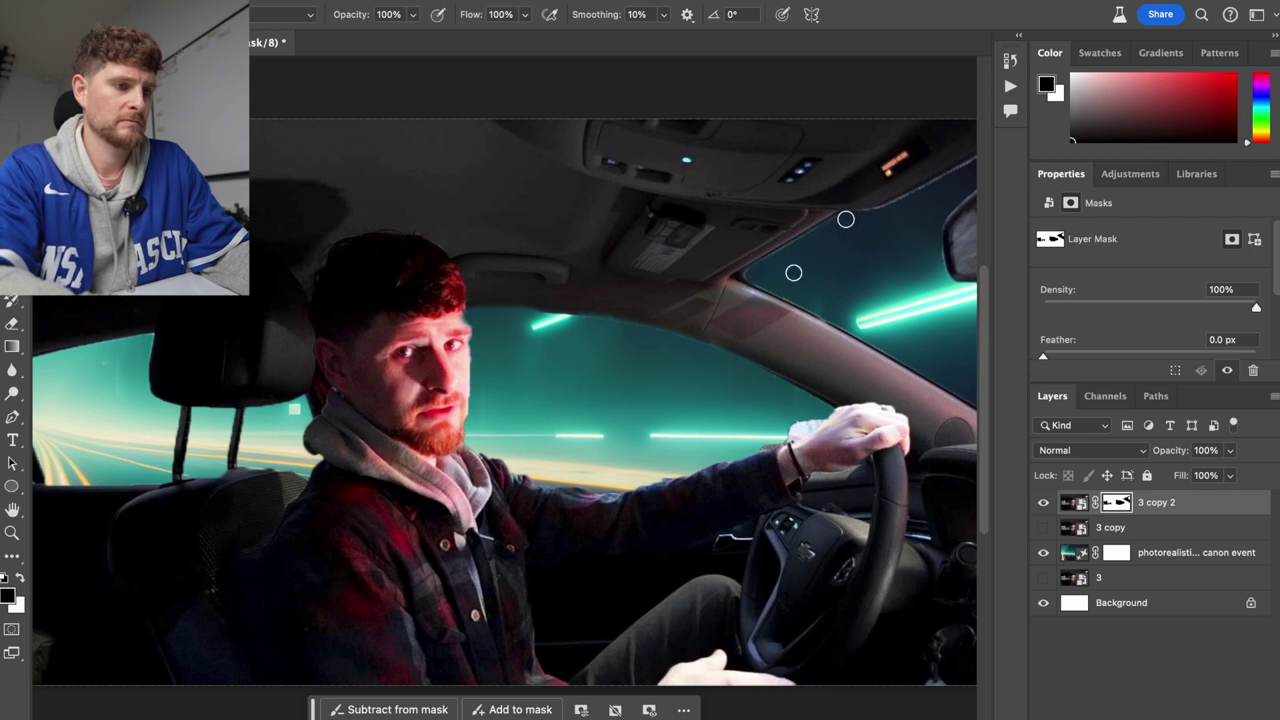
key("super+0")
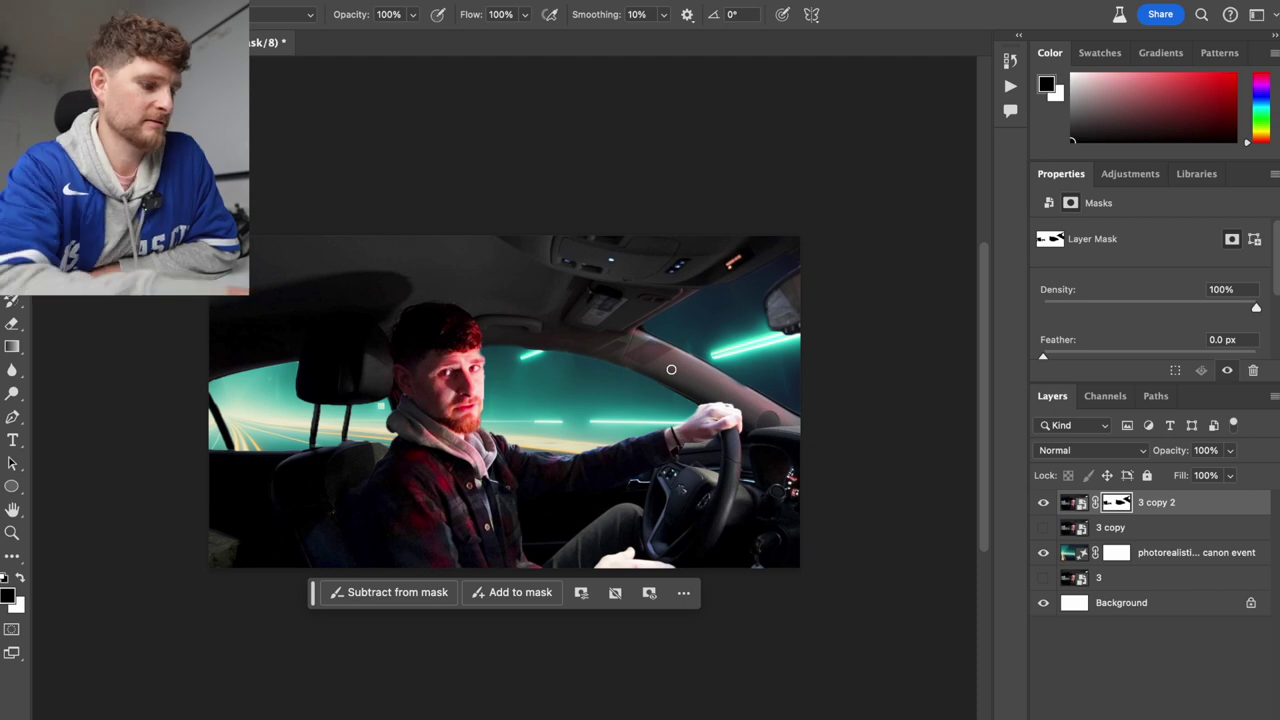
Step: Add a text layer reading "canon event" over the car roof near the windshield
key("t")
left_click(601, 320)
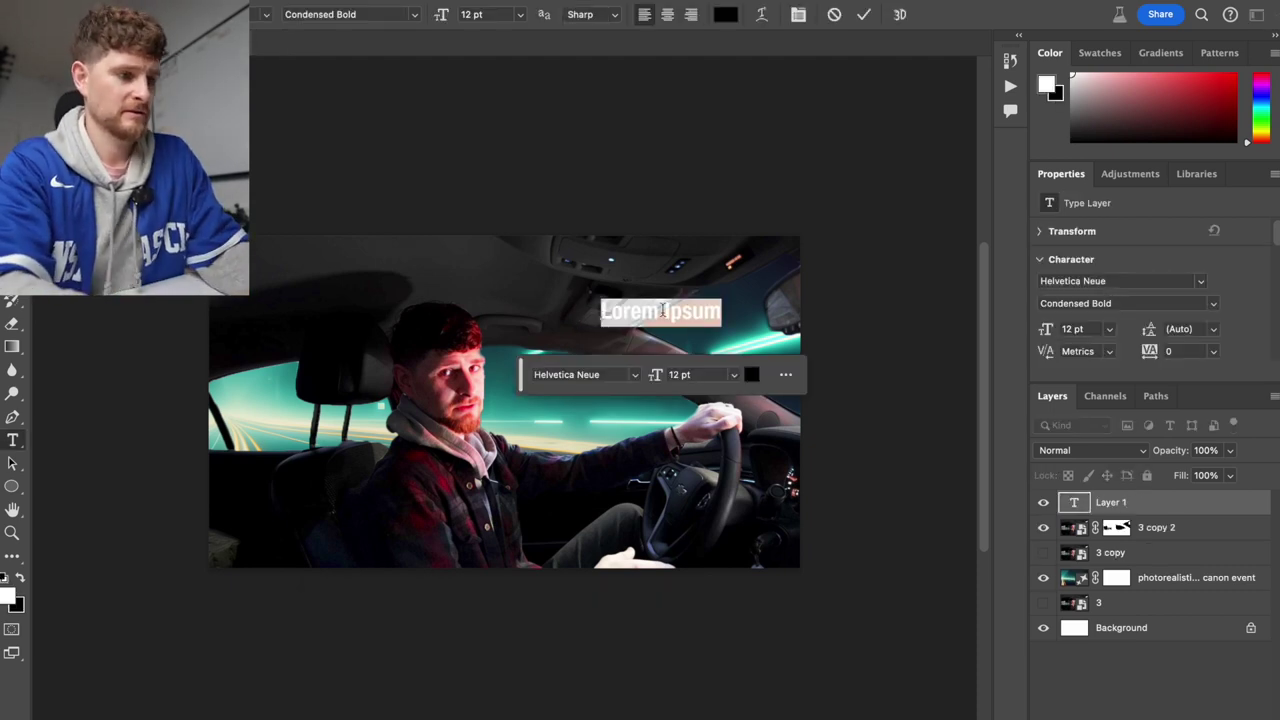
type("Canon")
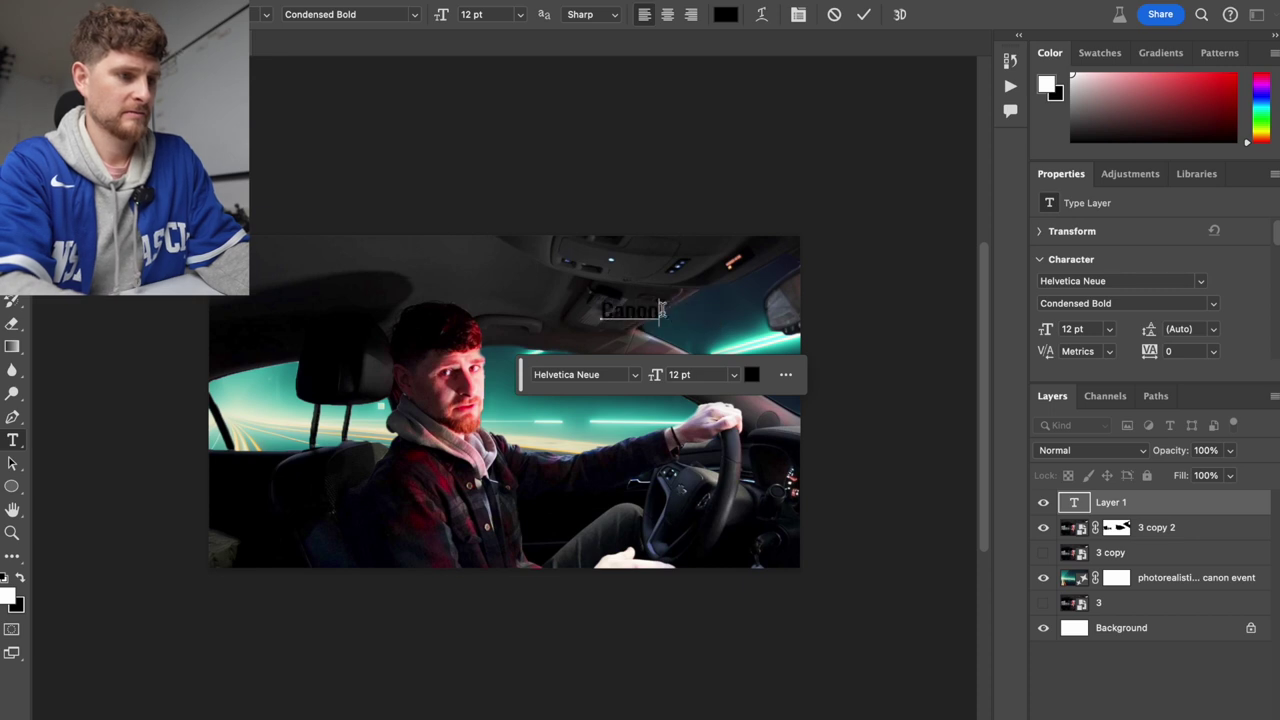
key("BackSpace")
key("BackSpace")
key("BackSpace")
key("BackSpace")
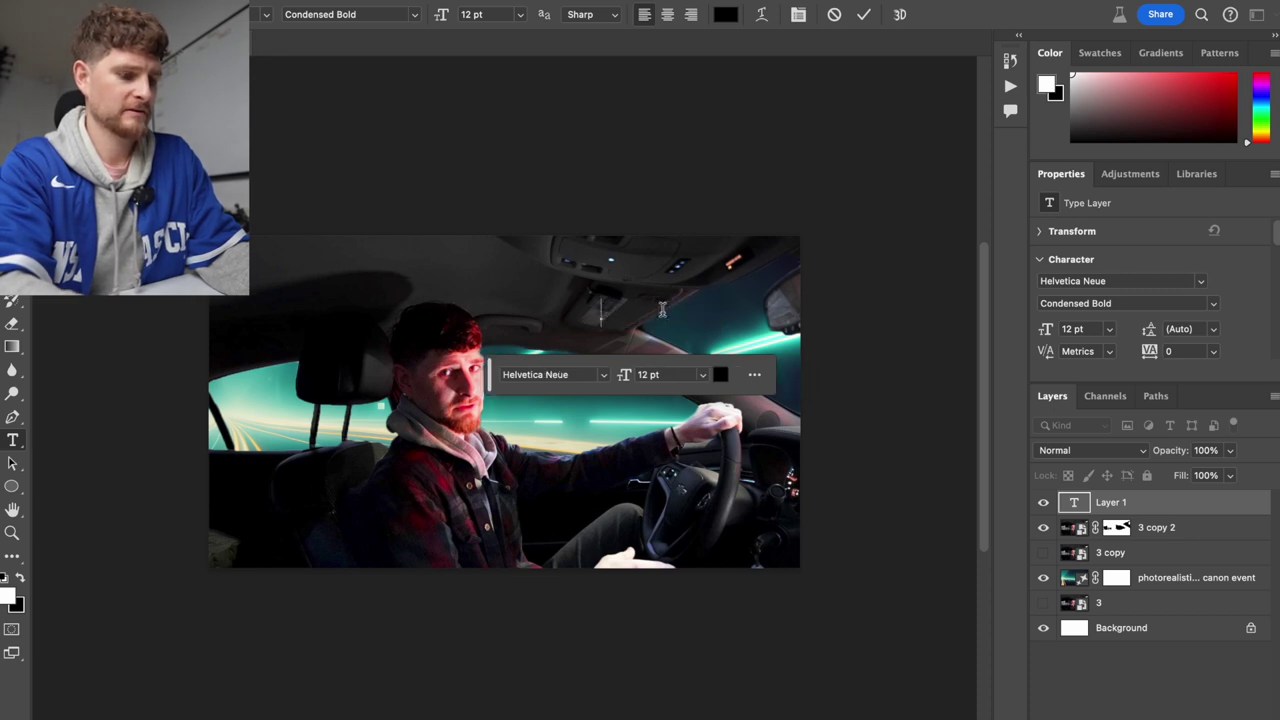
type("canon event")
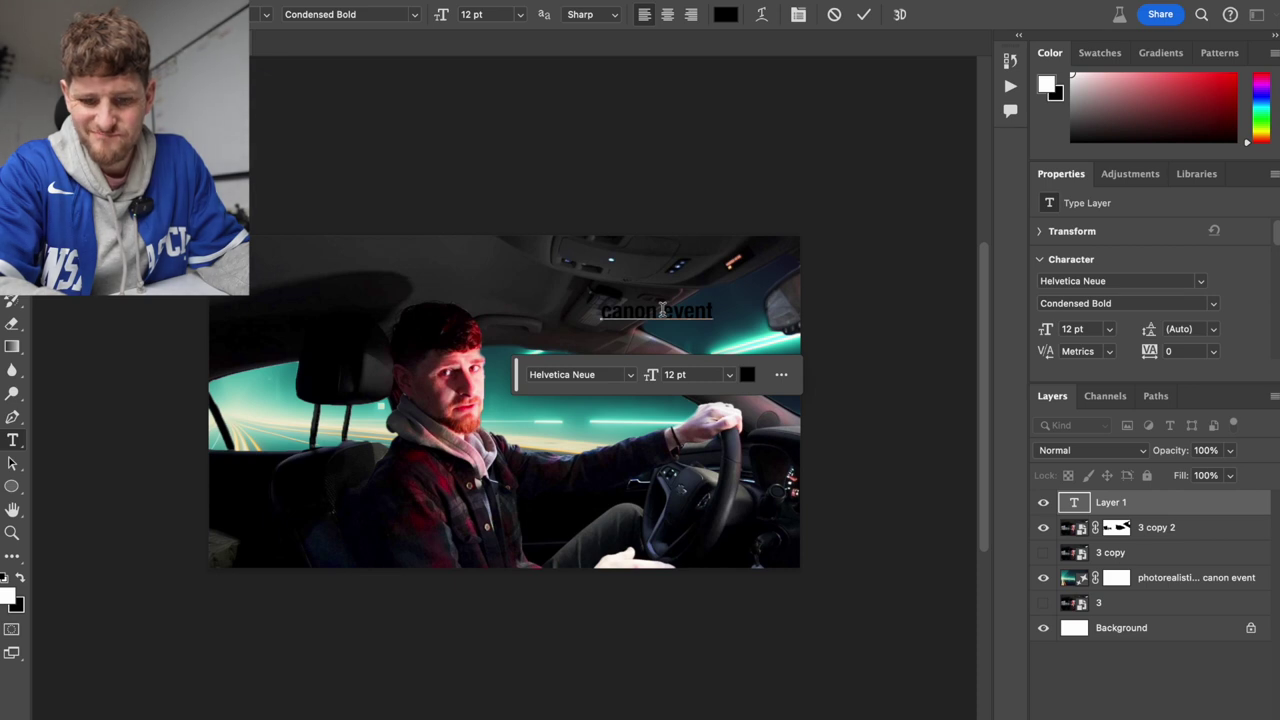
Step: Replace the wording of the new text layer with "a story"
triple_click(662, 310)
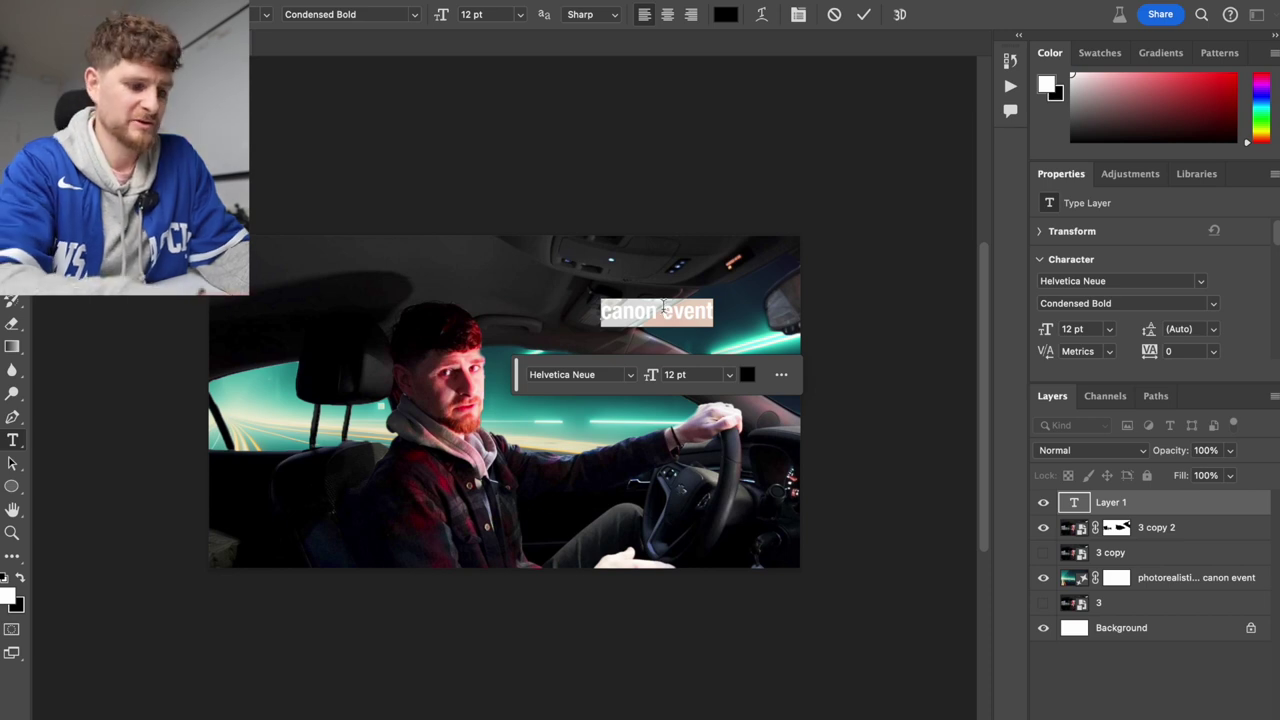
type("a doctor")
key("BackSpace")
key("BackSpace")
key("BackSpace")
key("BackSpace")
key("BackSpace")
key("BackSpace")
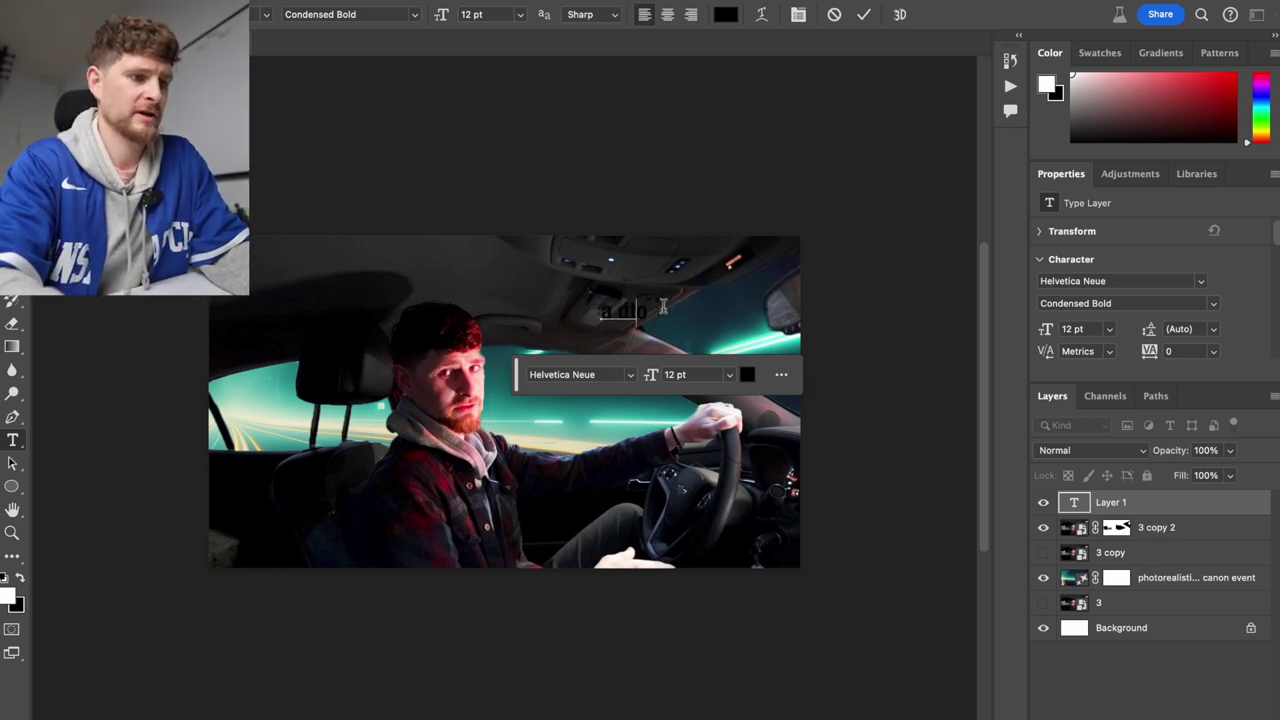
type("story")
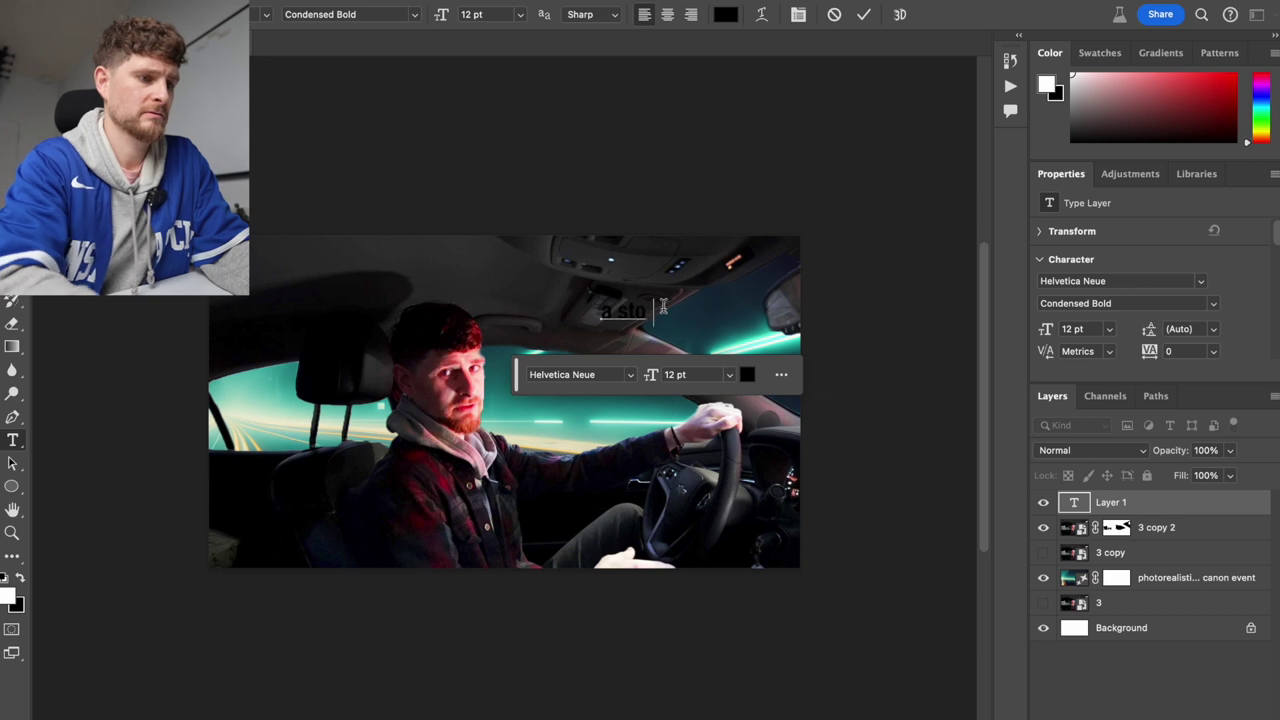
Step: Change the color of the "a story" text to white
left_click(741, 376)
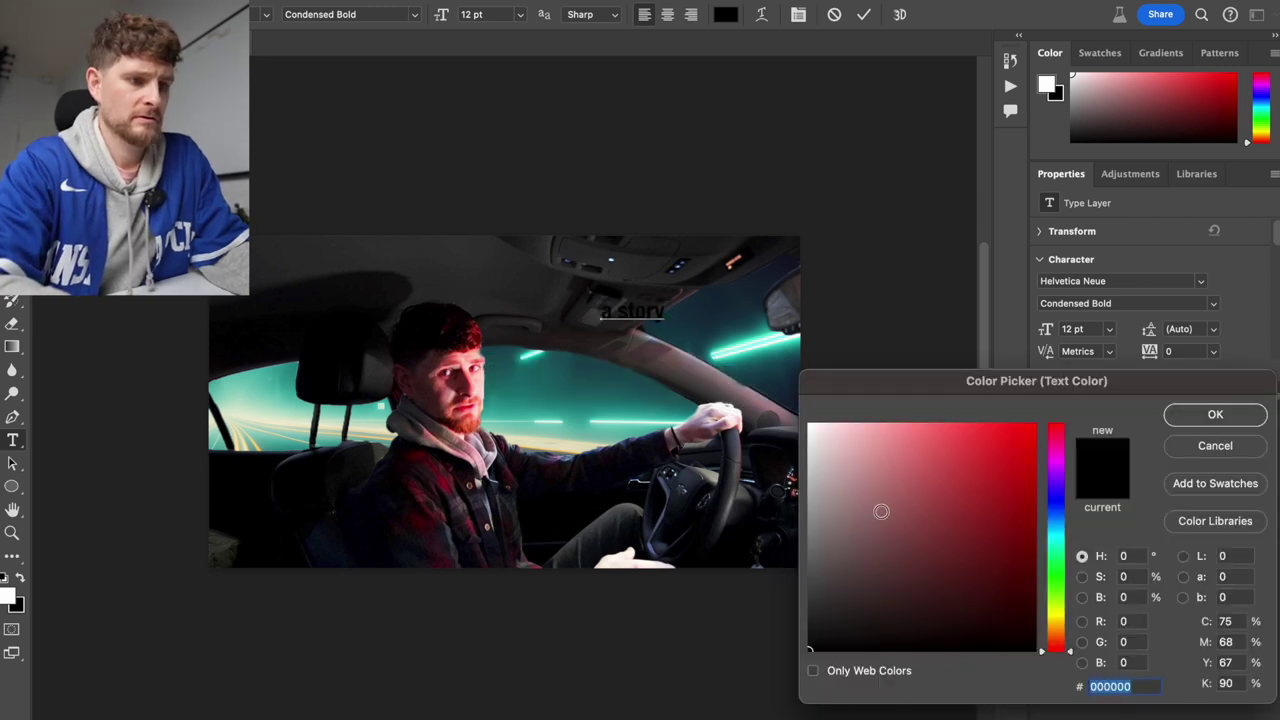
left_click(809, 425)
left_click(1214, 415)
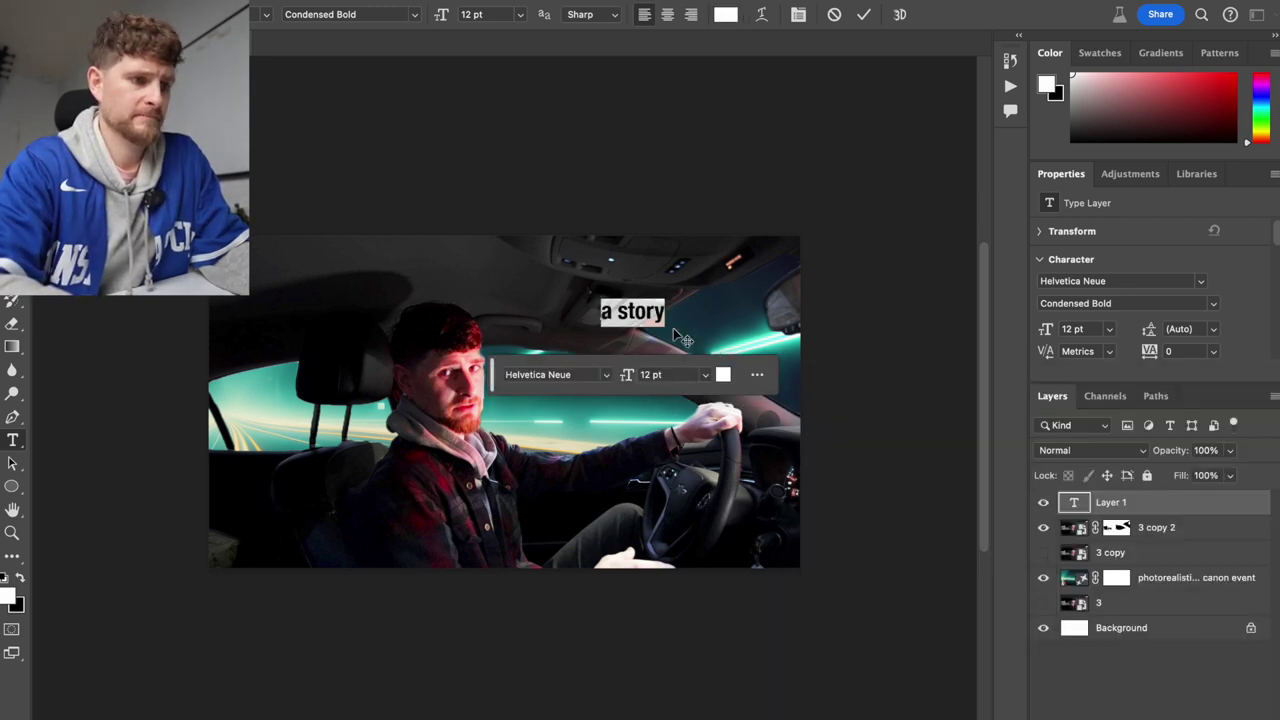
Step: Enlarge the "a story" text to 42 pt and move it fully inside the image, beside the driver's head
left_click_drag(624, 374, 660, 374)
key("ctrl+Return")
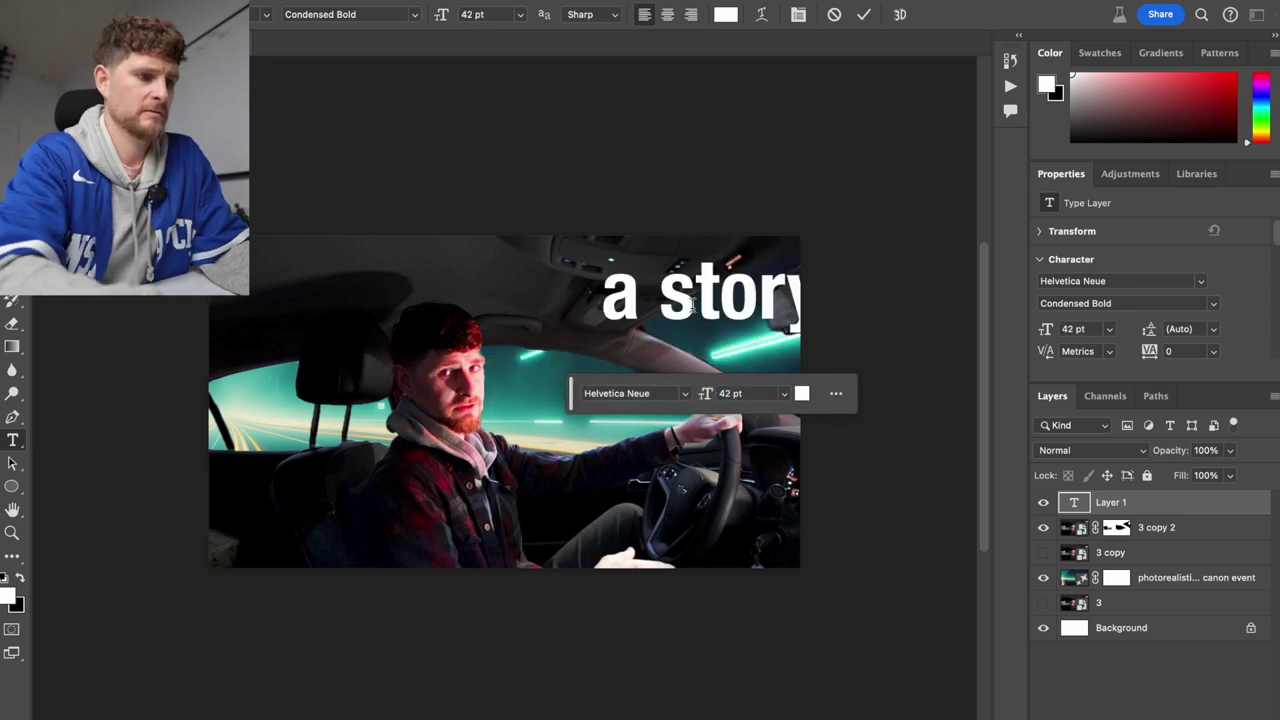
key("v")
left_click_drag(706, 316, 646, 336)
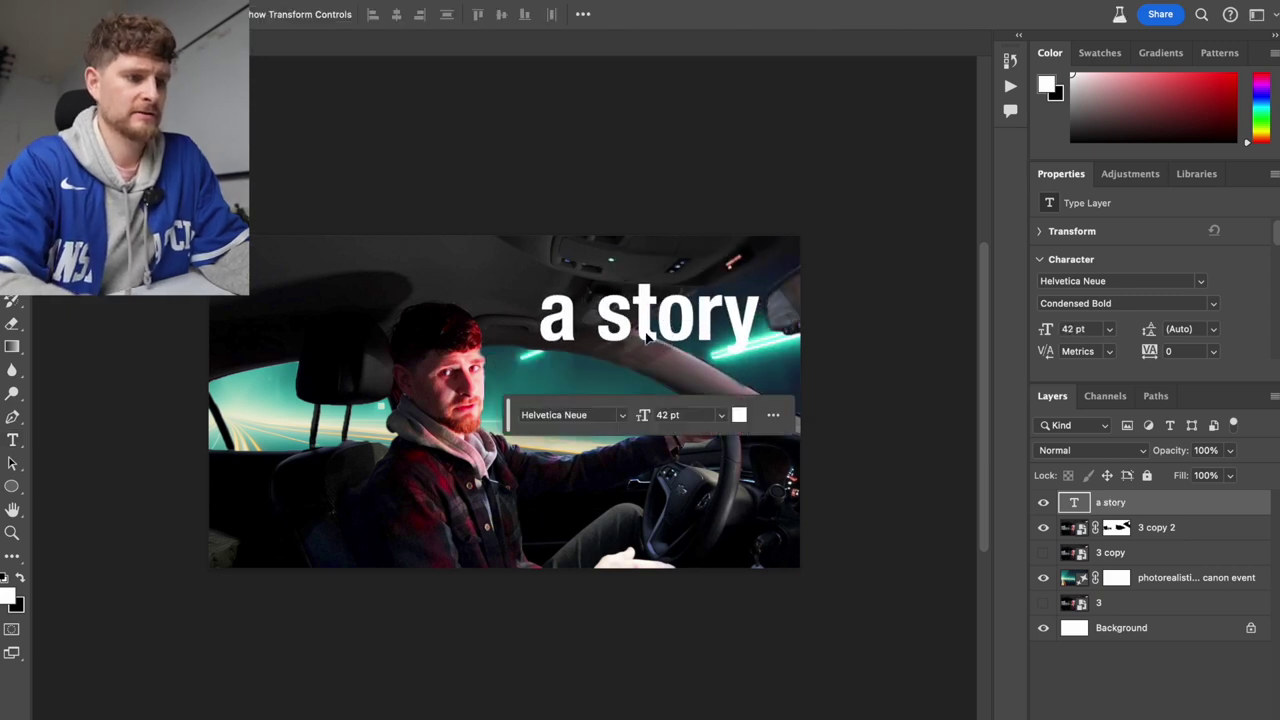
Step: Add a black 6 px outside stroke to the "a story" text layer
double_click(1193, 505)
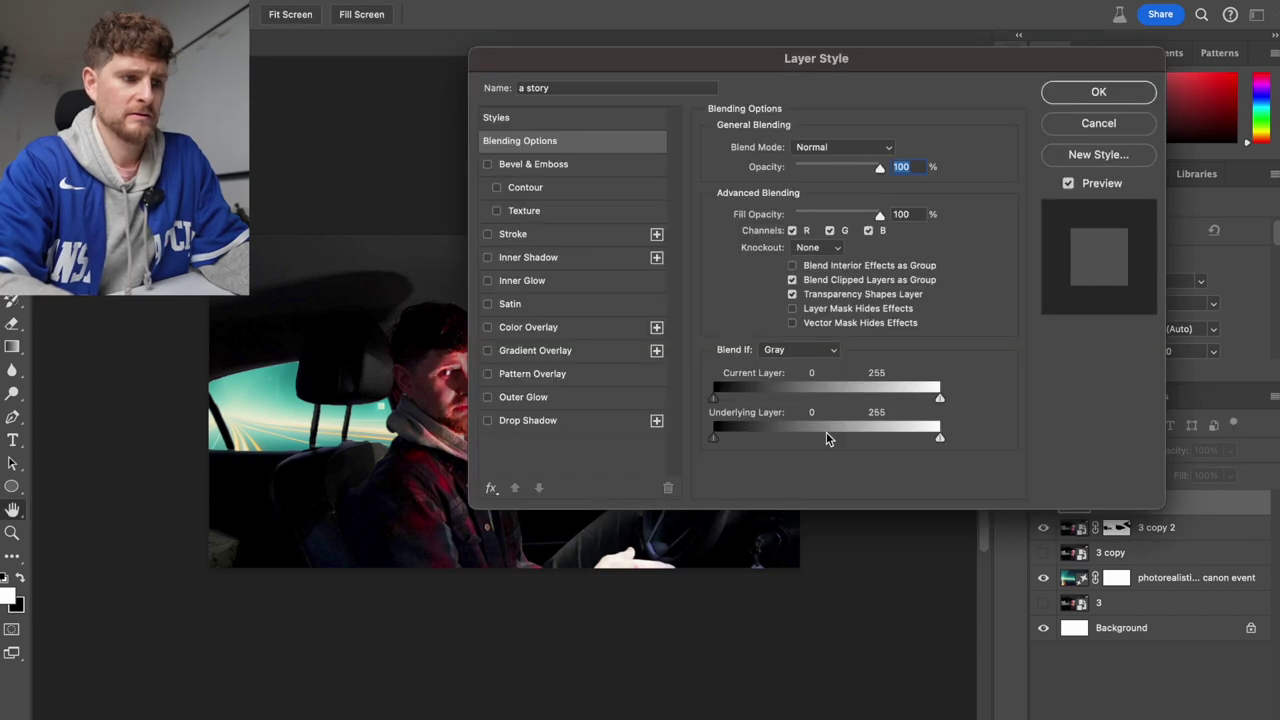
left_click(487, 233)
left_click(623, 234)
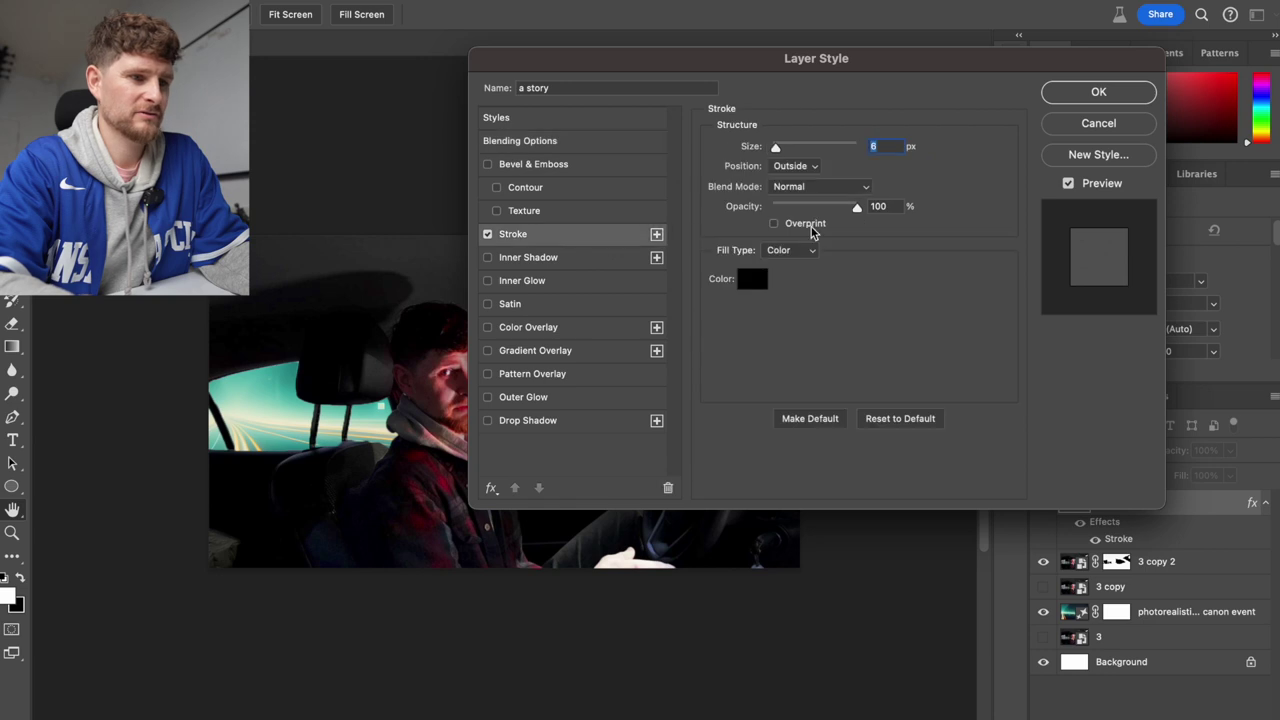
mouse_move(739, 67)
left_mouse_down()
mouse_move(960, 57)
mouse_move(1052, 20)
mouse_move(634, 63)
left_mouse_up()
left_click(988, 98)
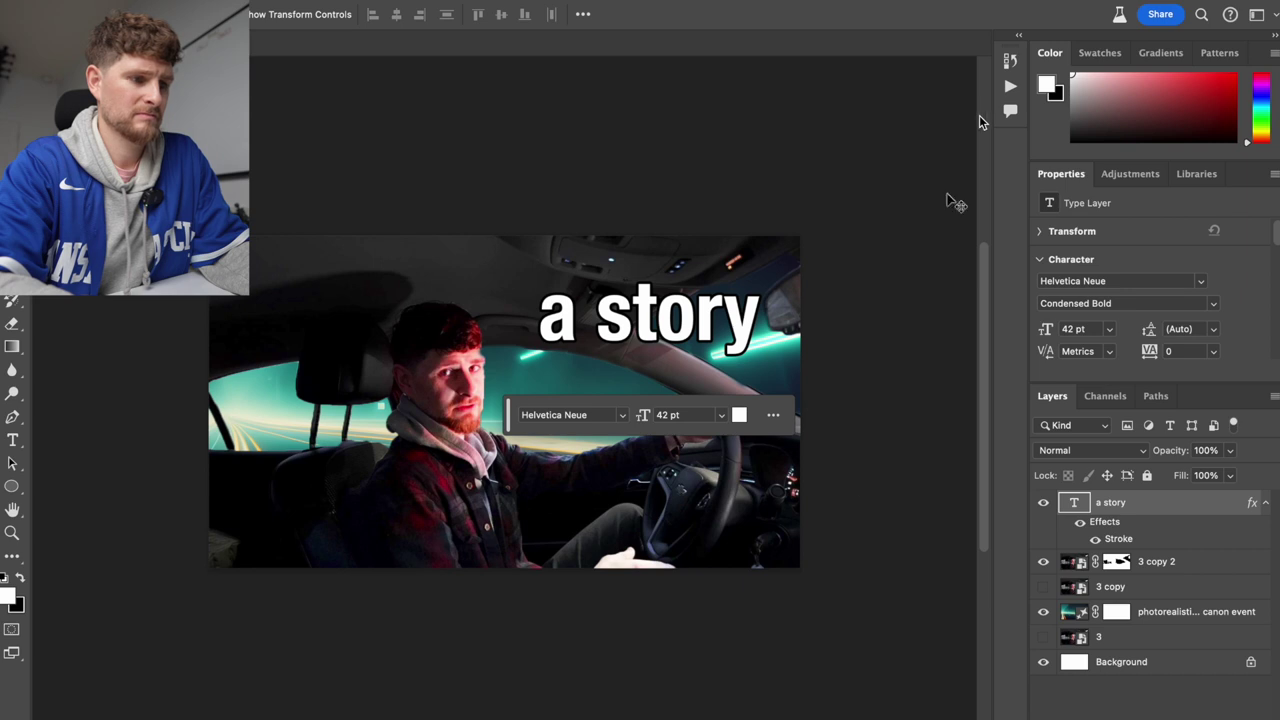
Step: Switch the generative highway layer to variation 5, judging the design at small thumbnail size
left_click(880, 515)
key("super+minus")
key("super+minus")
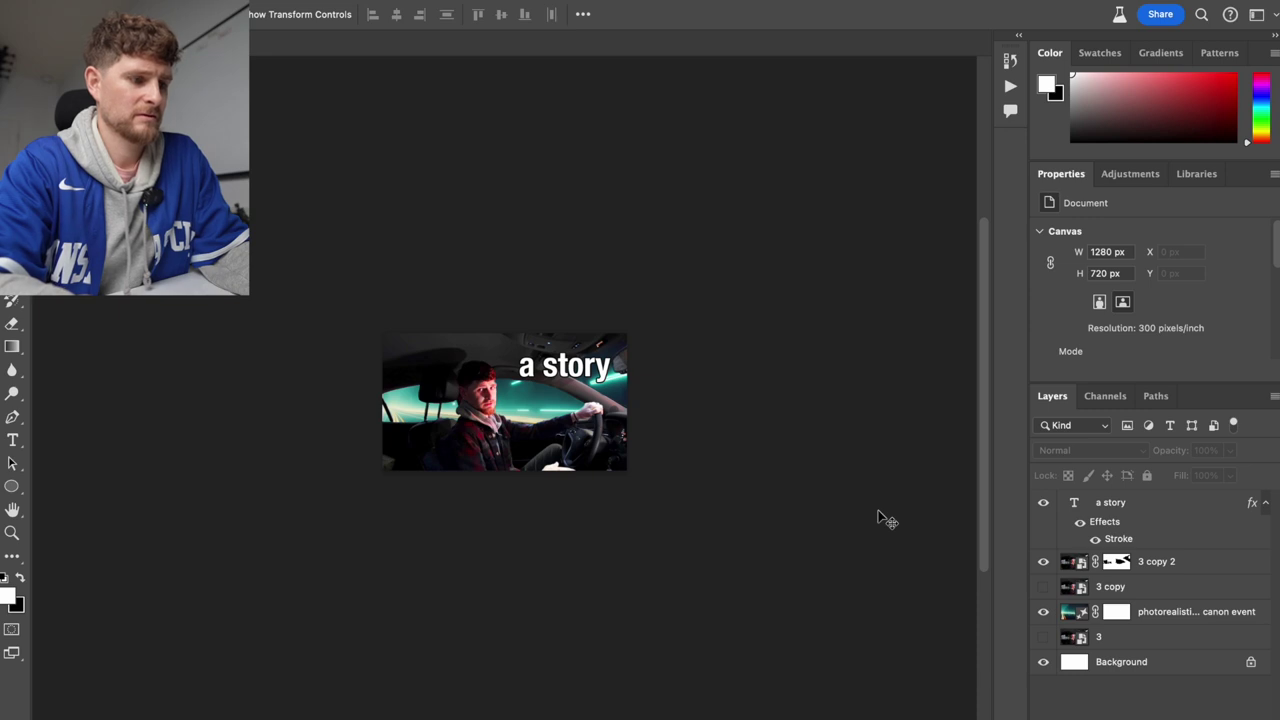
left_click(1200, 584)
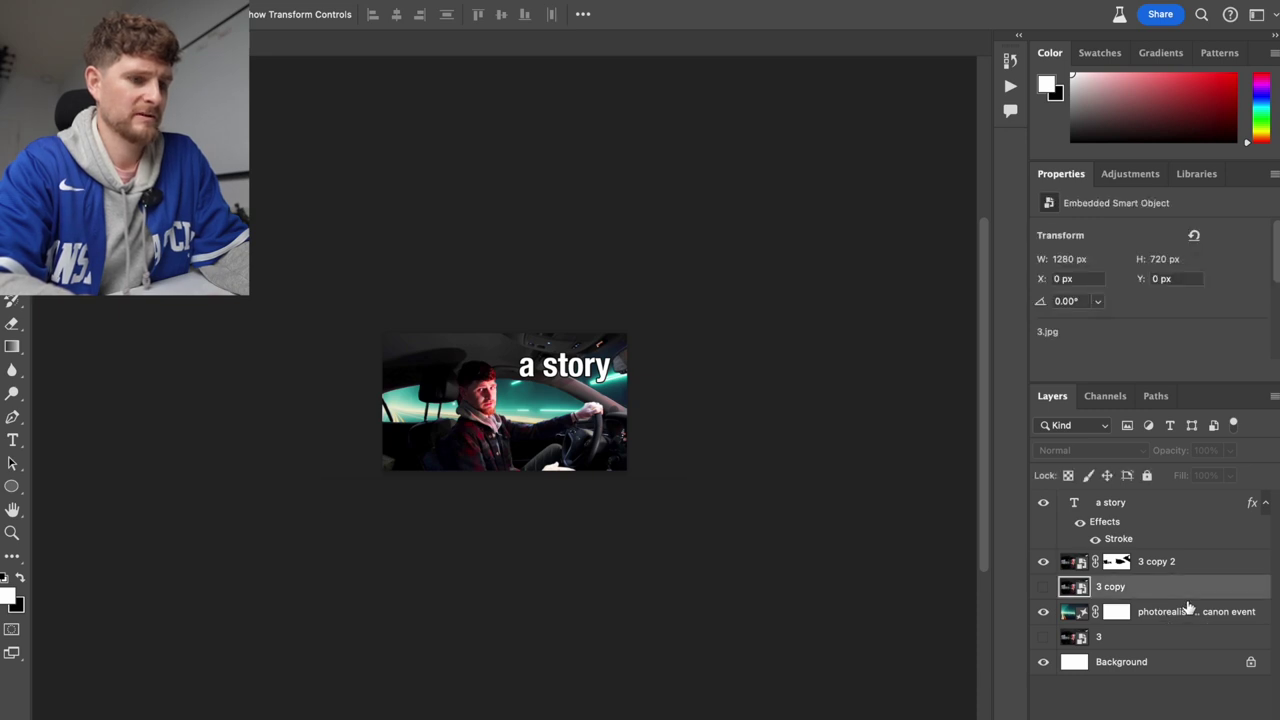
left_click(1186, 611)
left_click(527, 494)
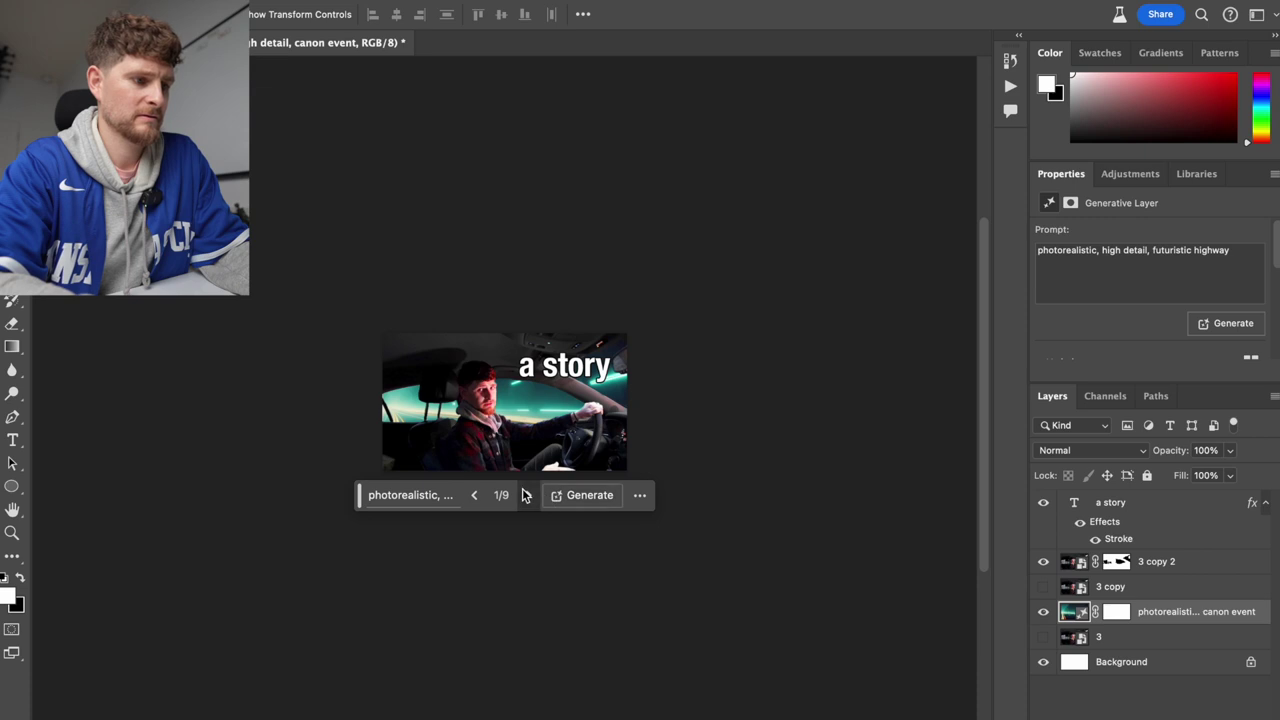
left_click(523, 494)
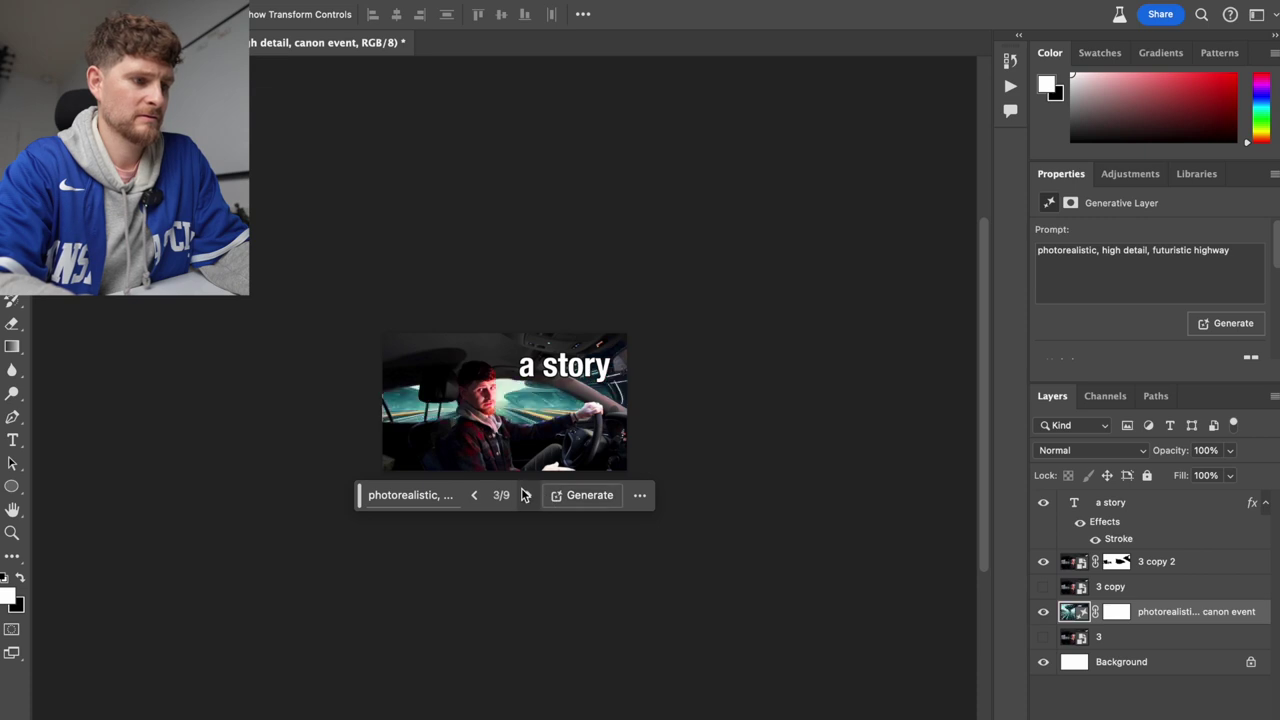
left_click(524, 494)
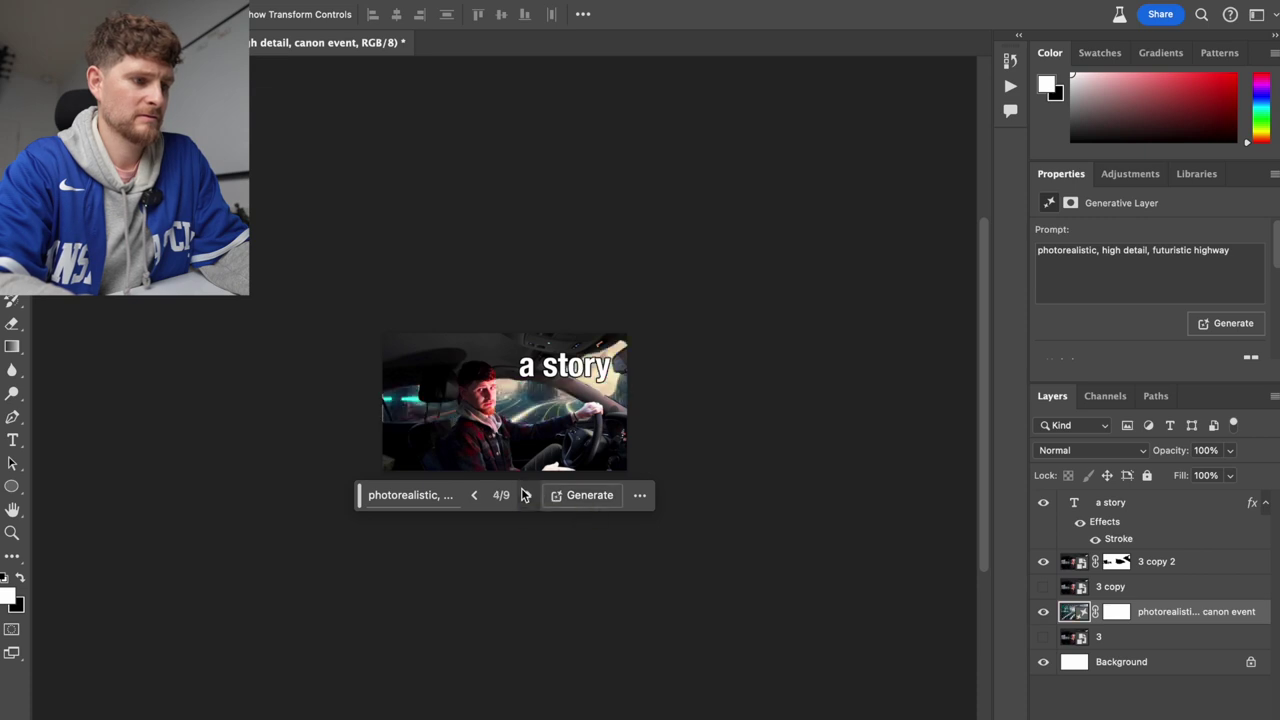
left_click(523, 494)
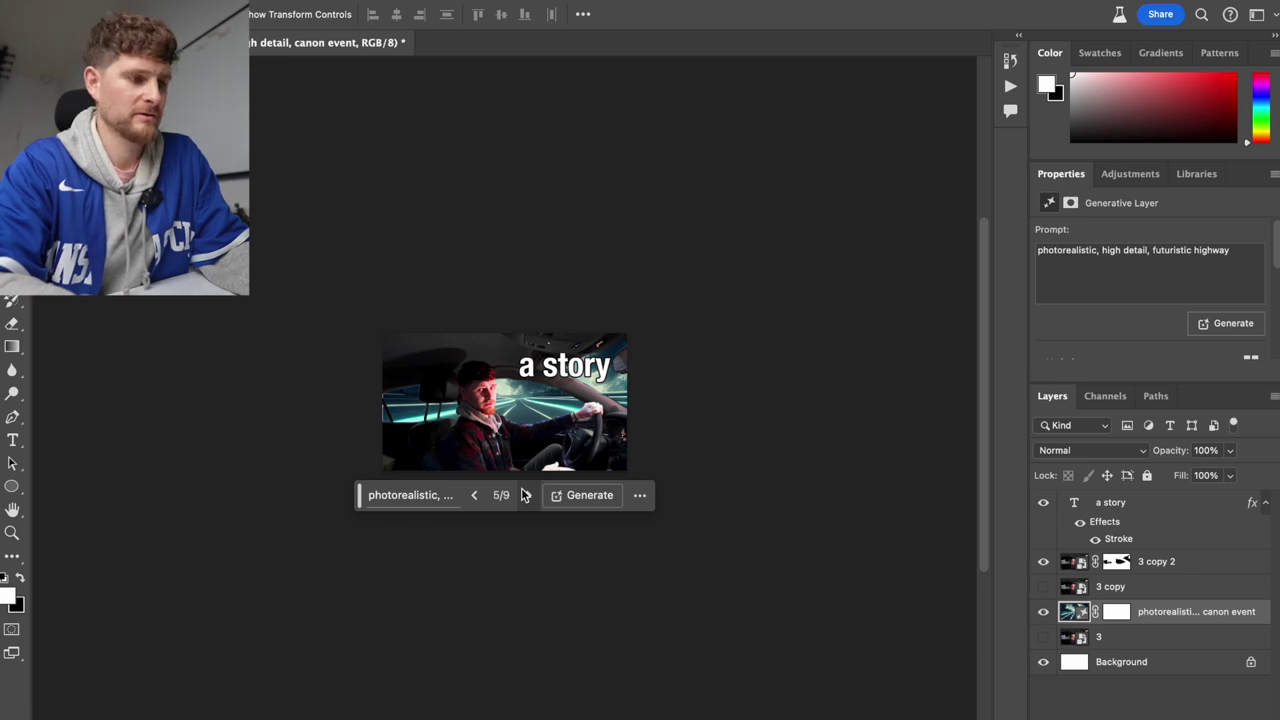
key("super+minus")
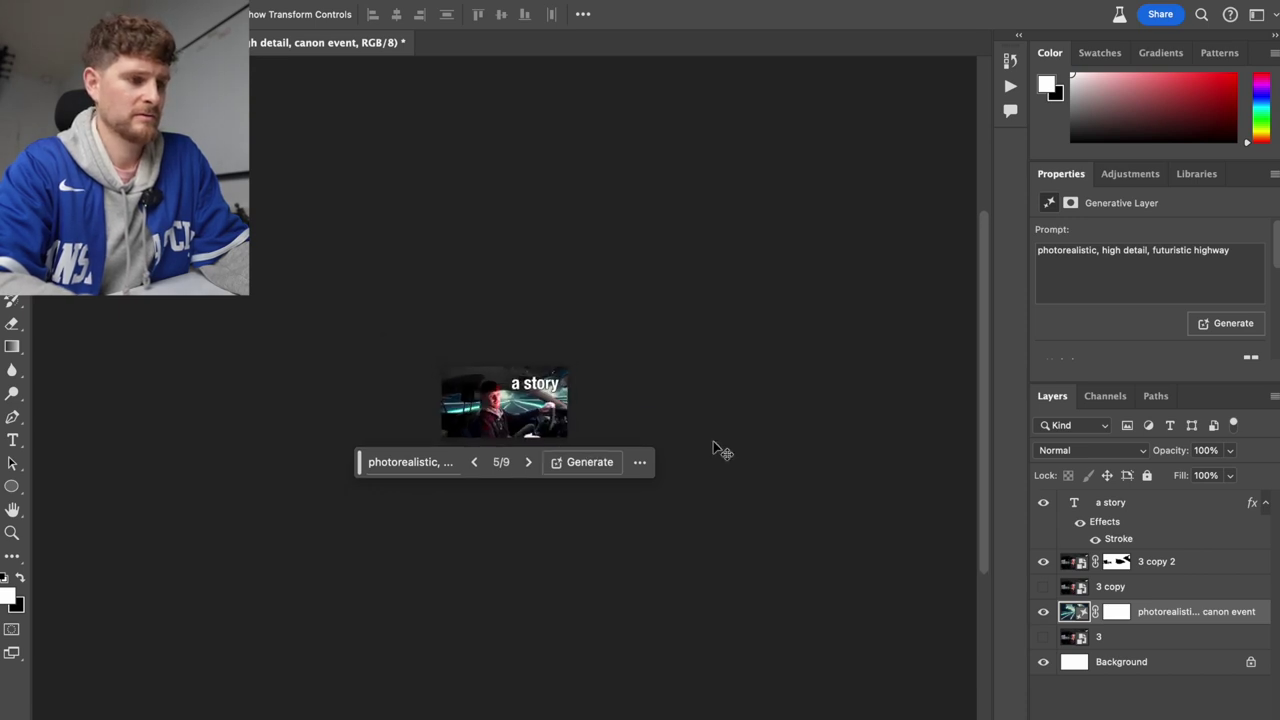
key("super+plus")
key("super+plus")
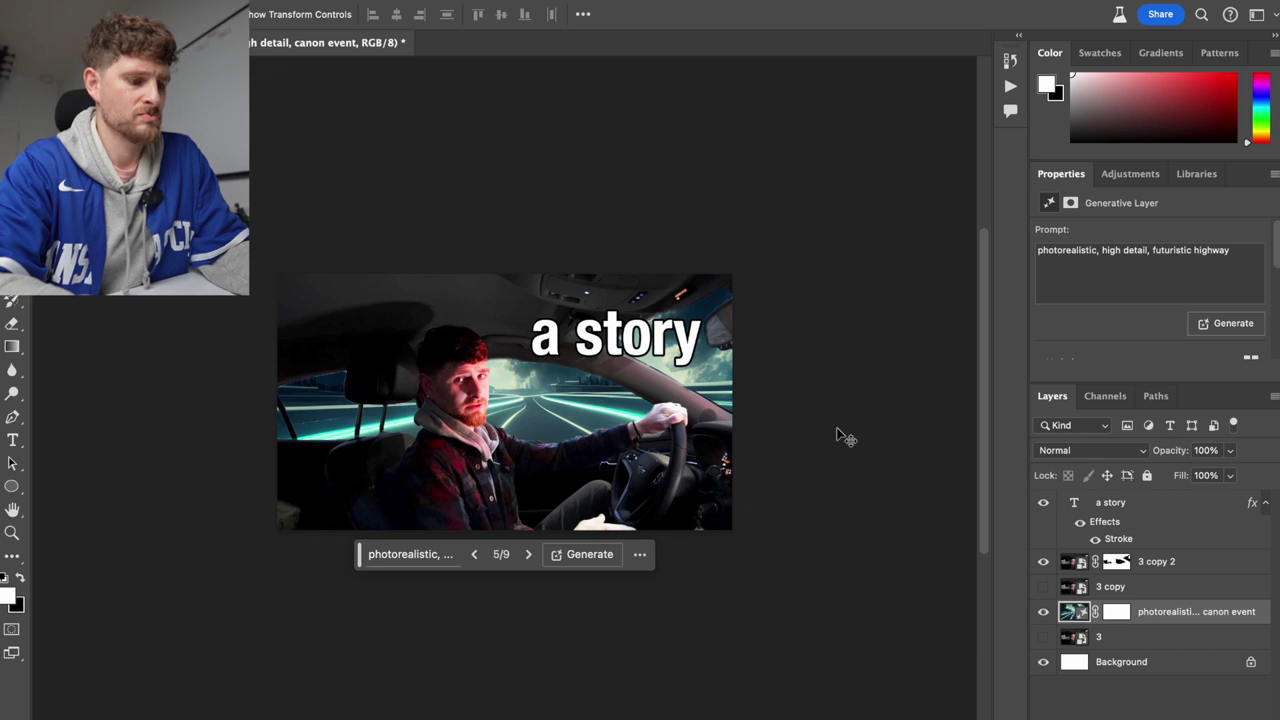
Step: Export the futuristic-highway version of the thumbnail for web as a medium-quality JPEG named 3.2.jpg in the 063 - Drivetime PodVlog folder
key("super+alt+shift+s")
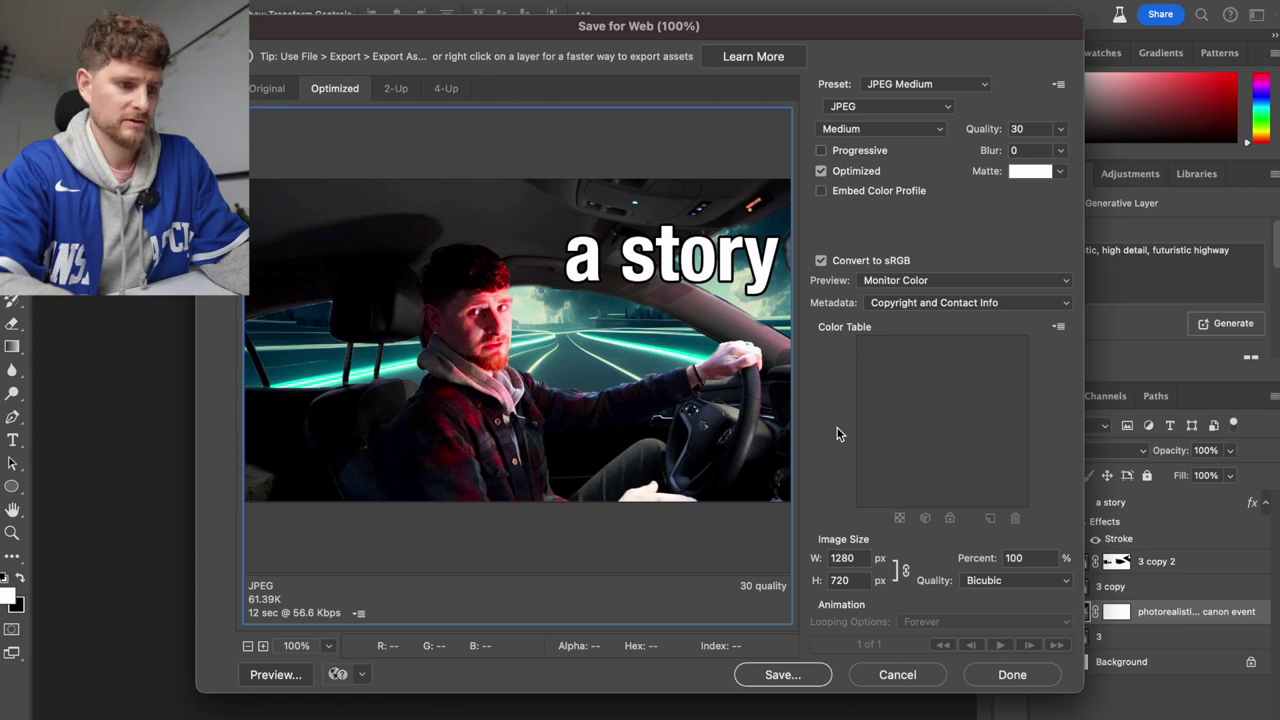
left_click(781, 674)
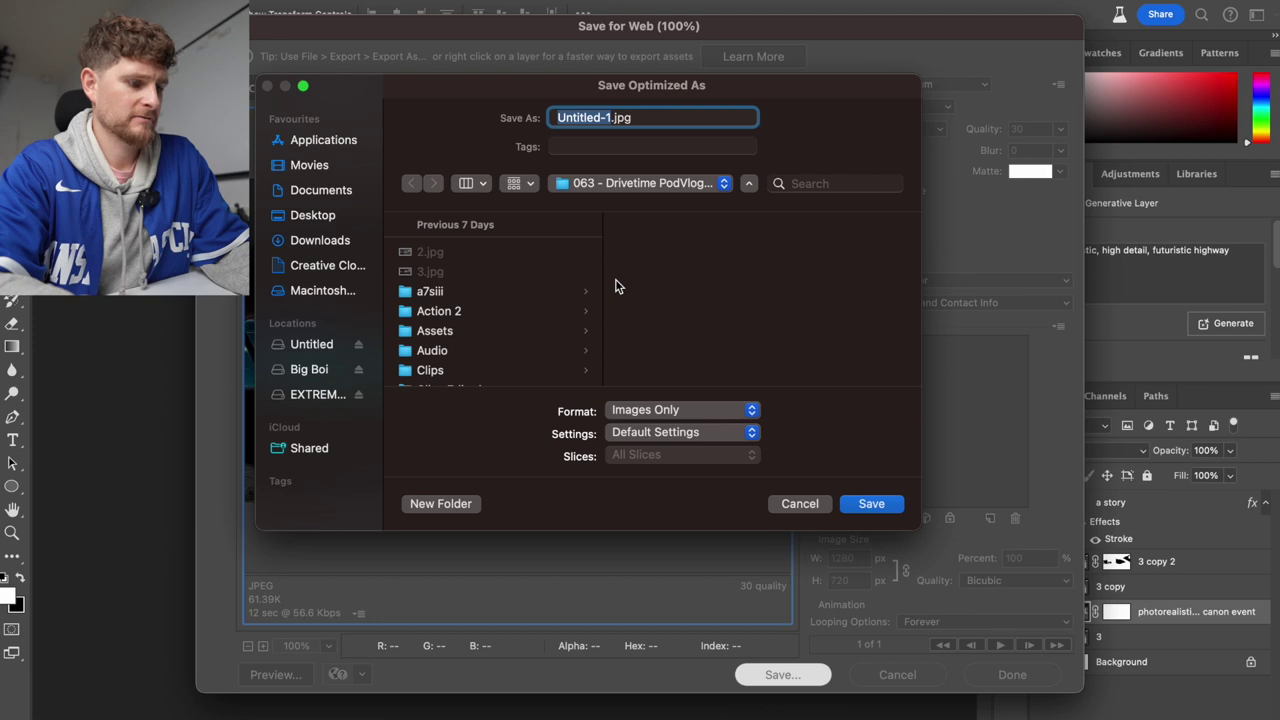
type("12")
key("Return")
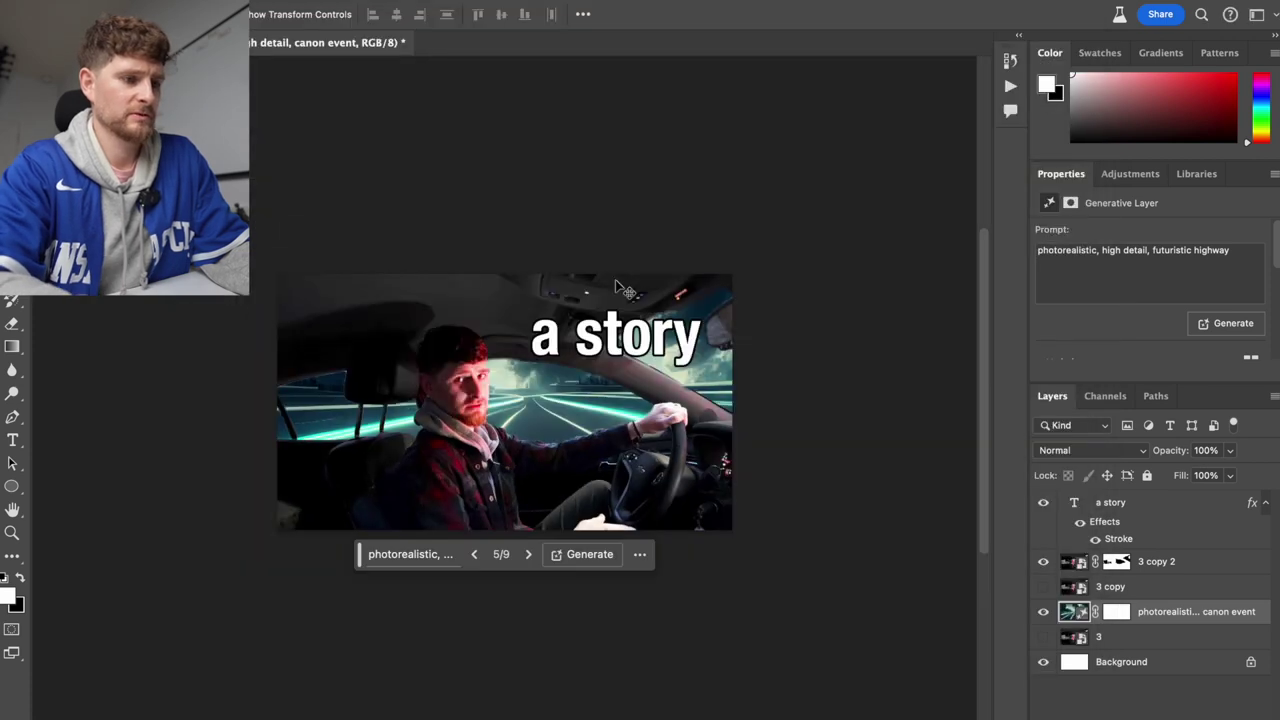
Step: Show the "3 copy" layer with the real window view and export that version for web as a medium-quality JPEG named 3.1.jpg
left_click(1043, 588)
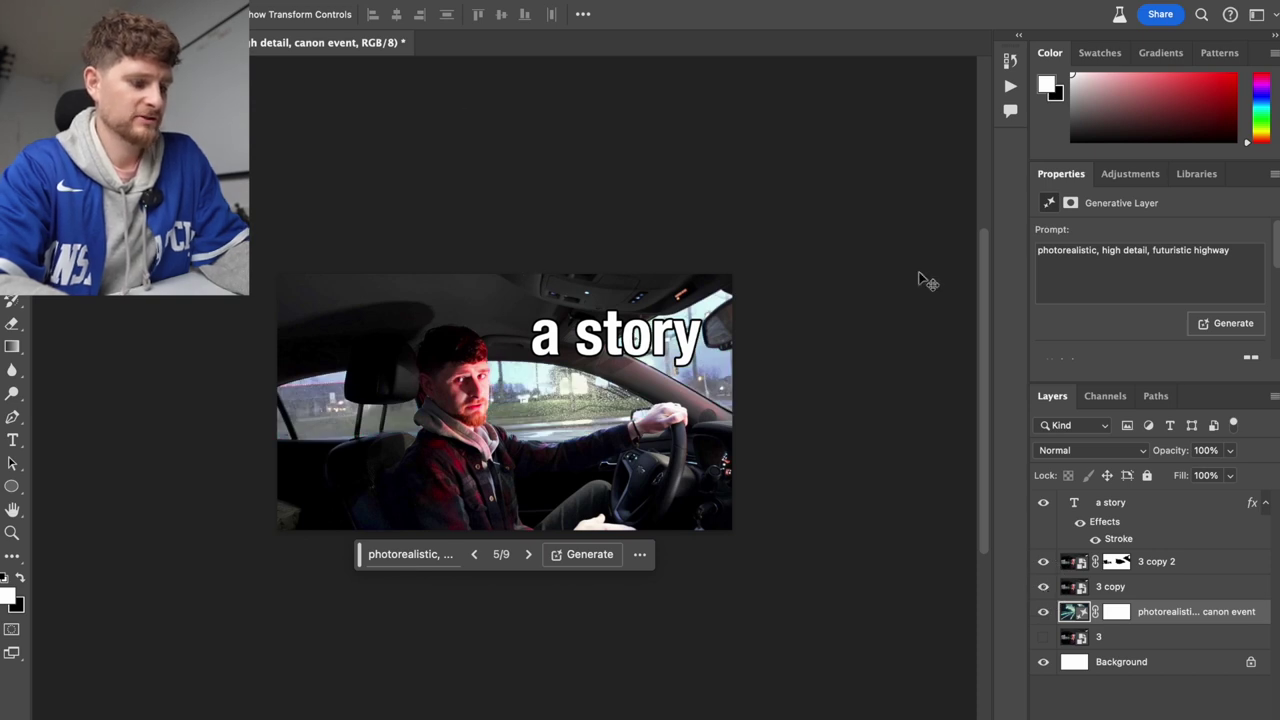
key("alt+shift+super+s")
left_click(783, 674)
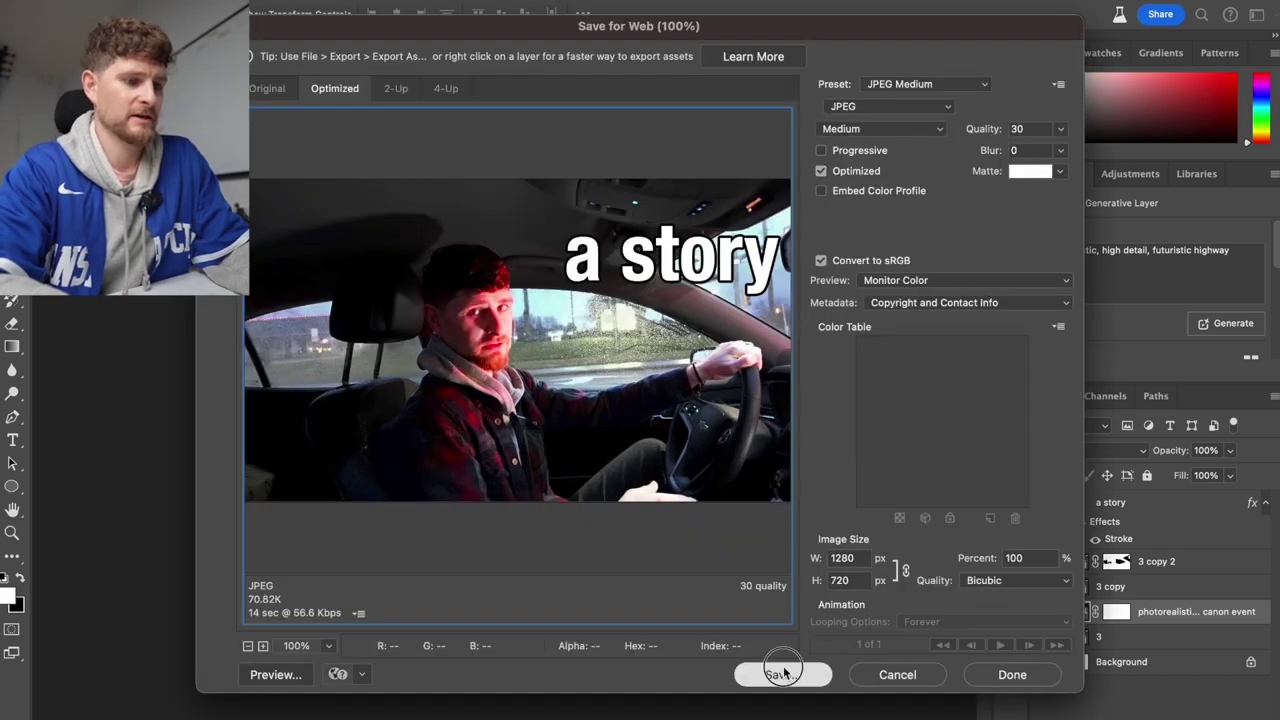
type("3")
key("Return")
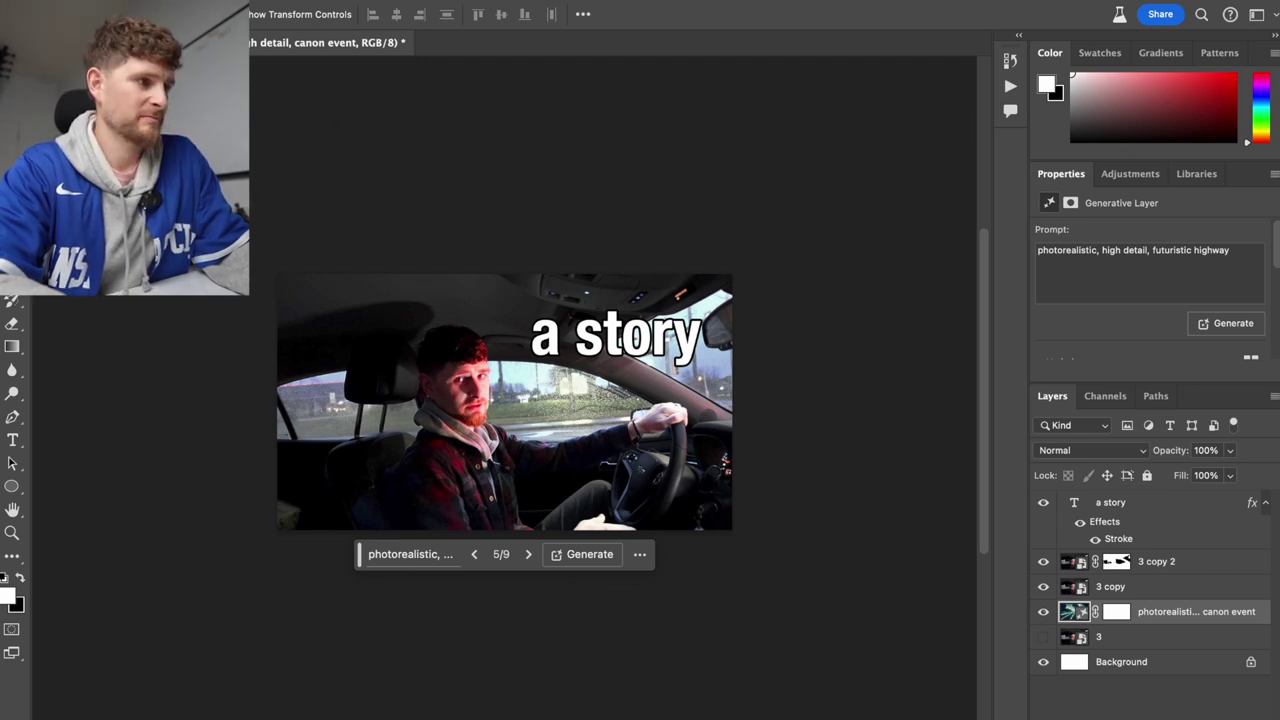
Step: Close the thumbnail document and switch to YouTube Studio in the browser
key("super+w")
left_click(624, 306)
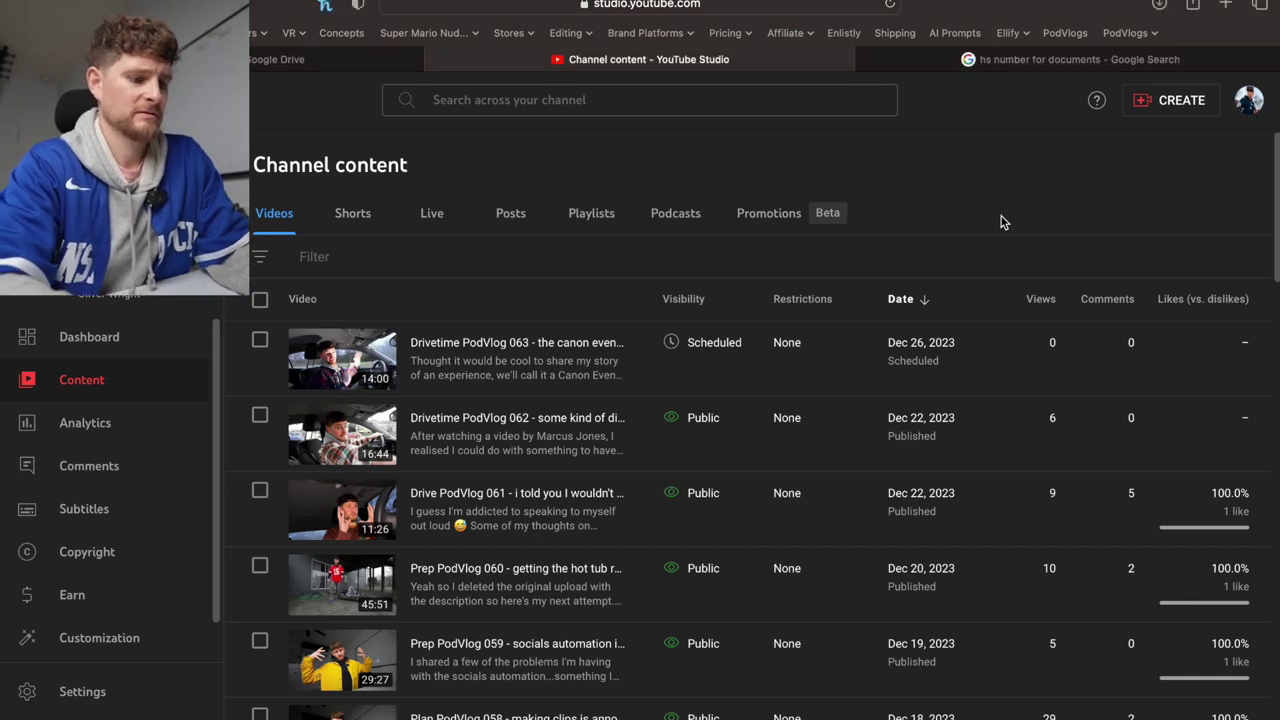
Step: Search Google for "youtube ab testing" in a new browser tab
key("super+t")
type("o")
key("BackSpace")
type("yout")
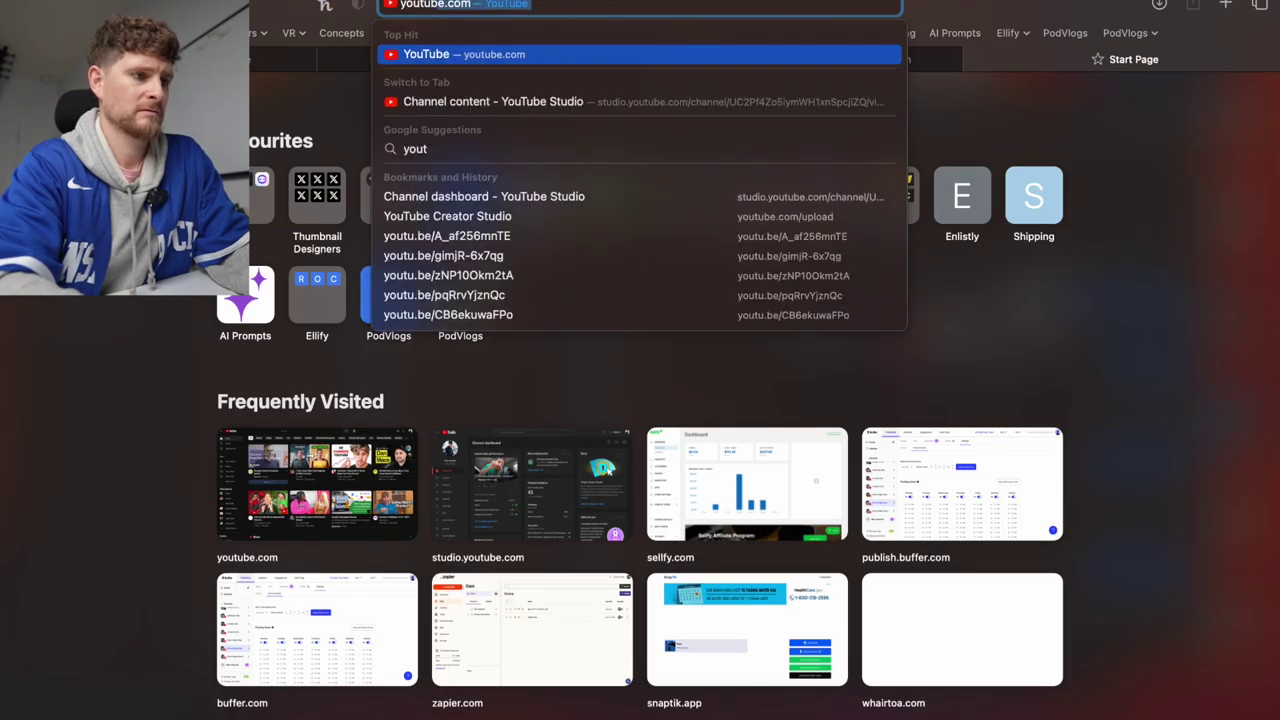
type("ube ab")
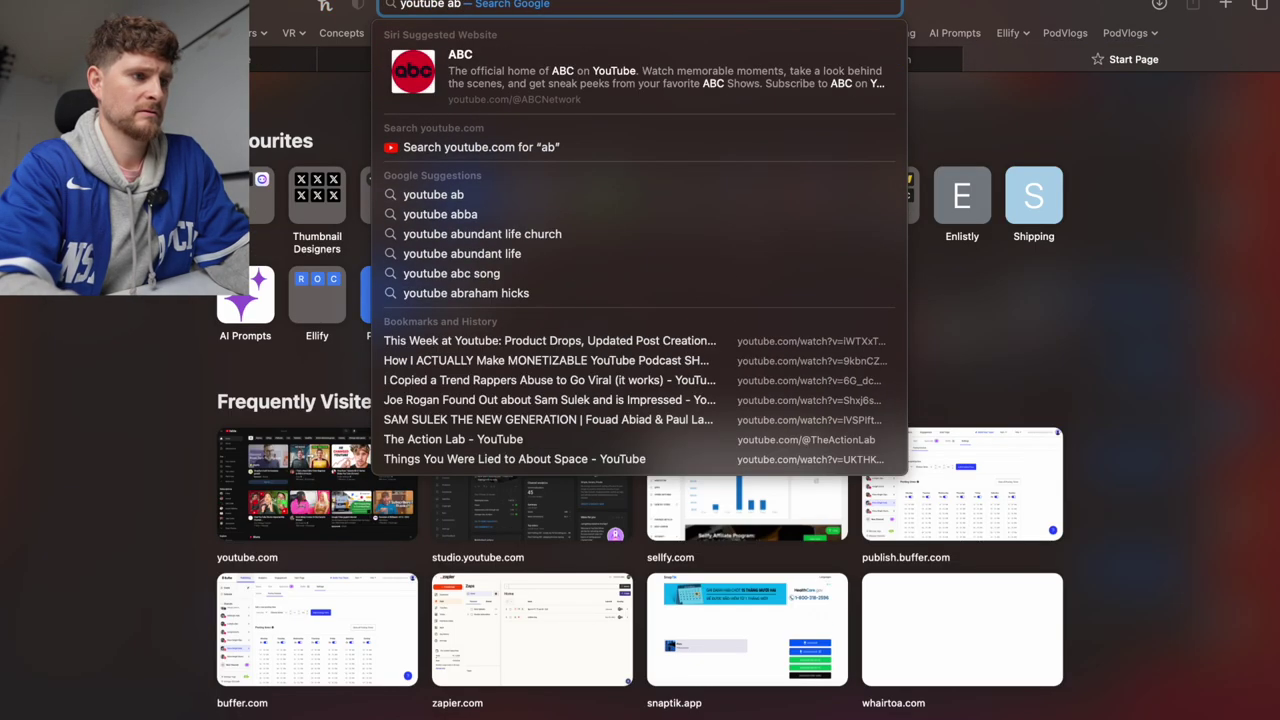
type(" testing")
key("Return")
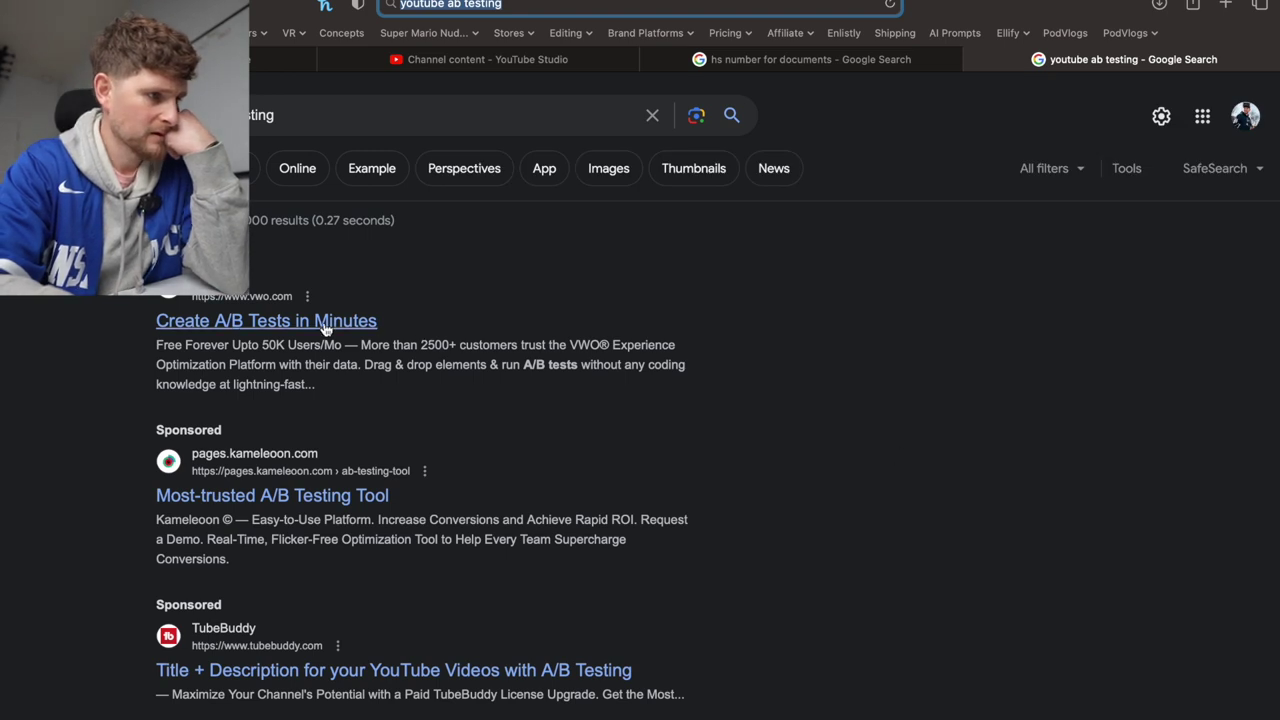
Step: Open The Verge article about YouTube's thumbnail "Test & Compare" feature and read about its availability and test report
scroll(727, 529, "down", 5)
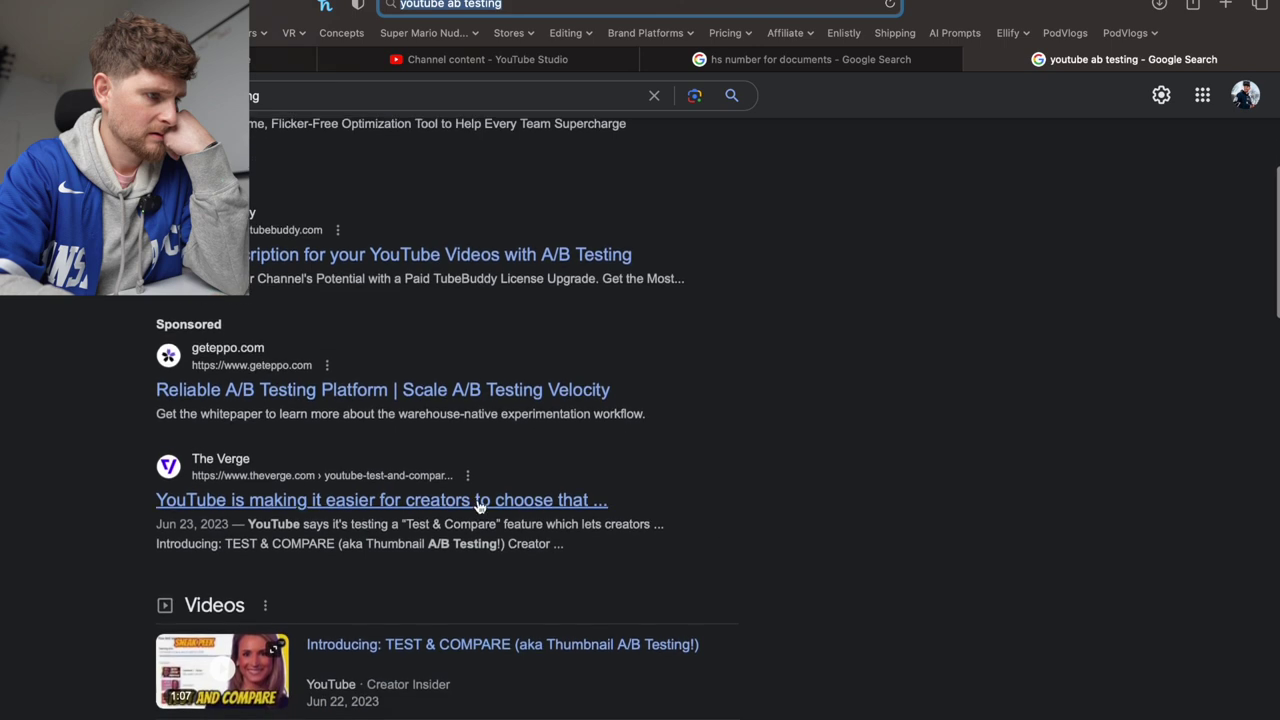
left_click(479, 507)
scroll(893, 543, "down", 3)
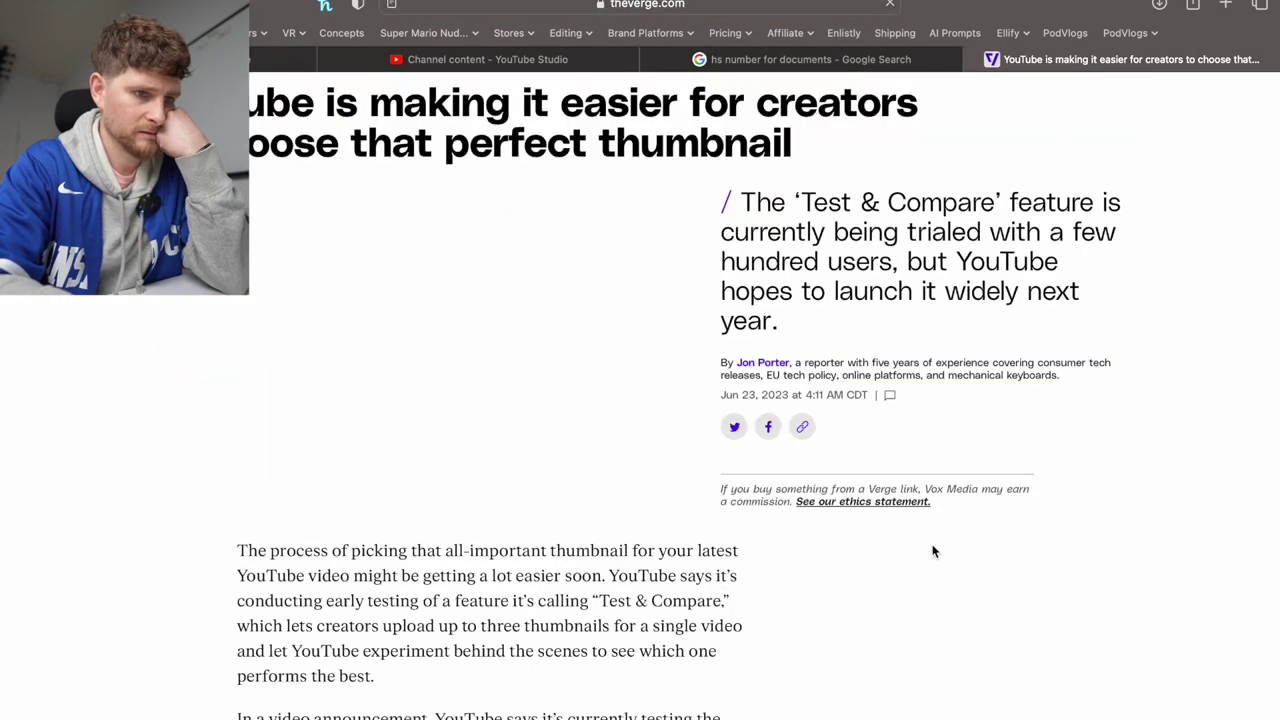
scroll(1221, 554, "down", 1)
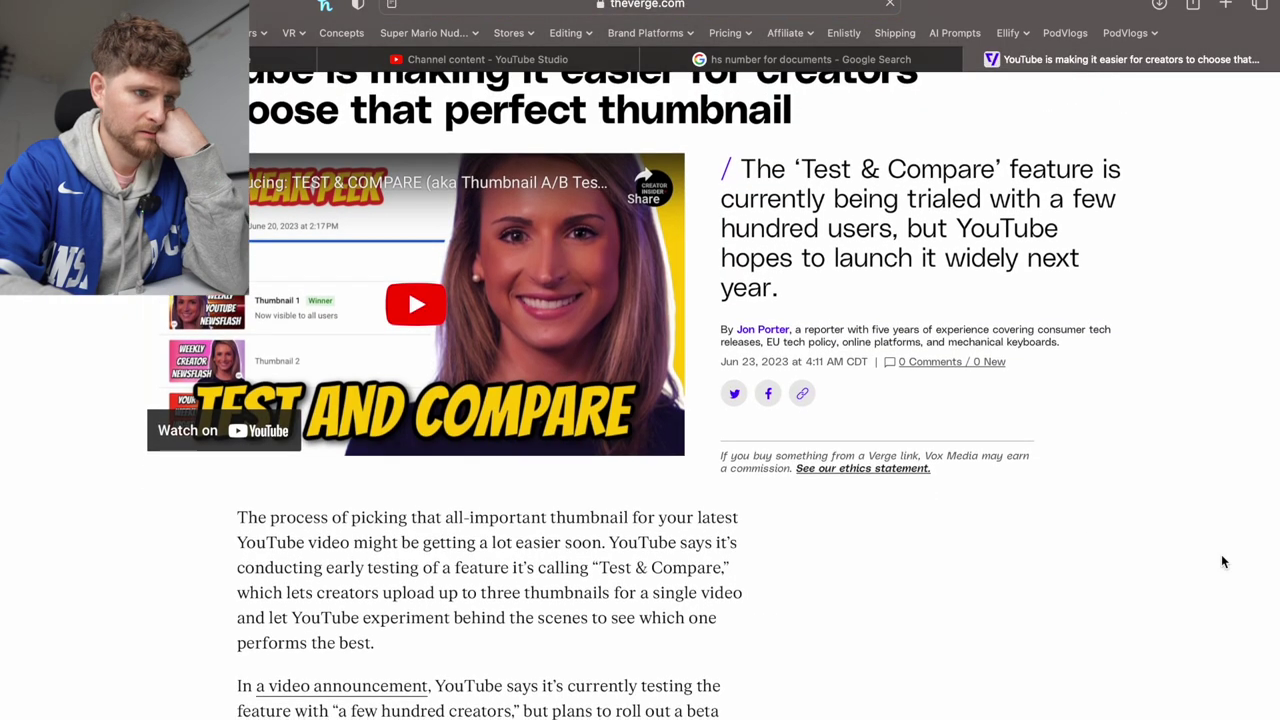
scroll(1222, 560, "down", 1)
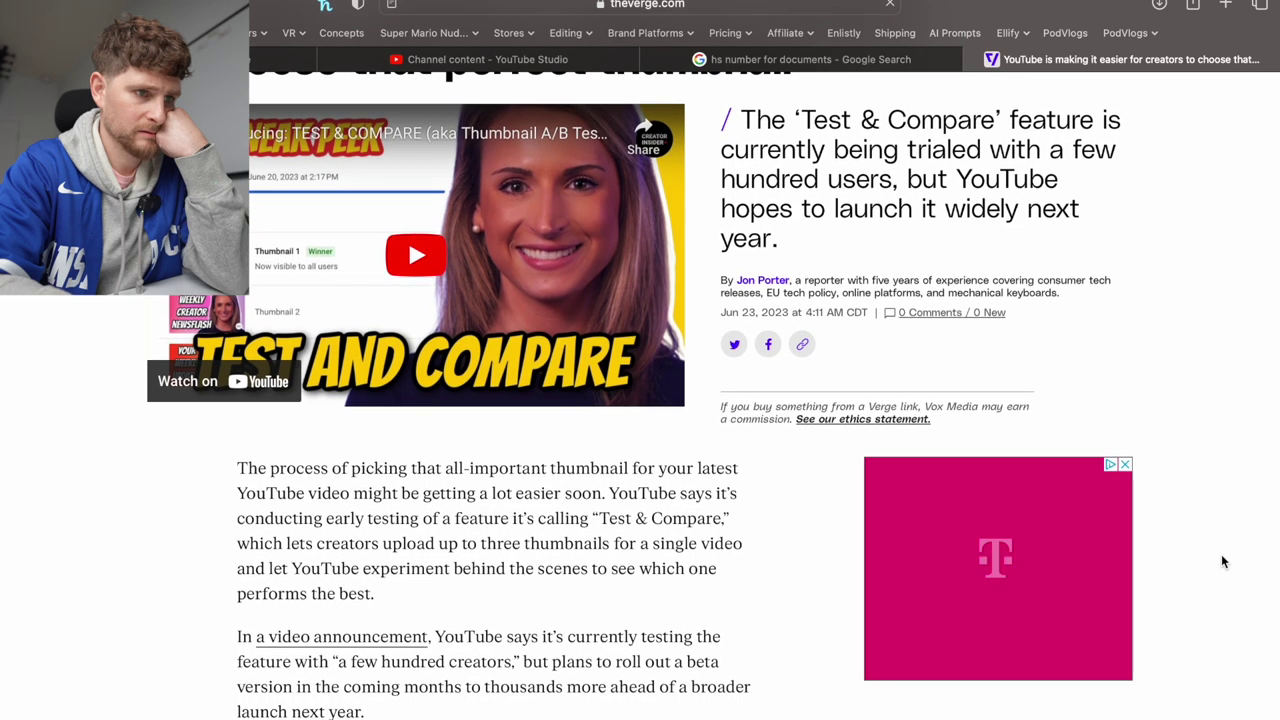
scroll(1221, 562, "down", 1)
scroll(1221, 554, "down", 5)
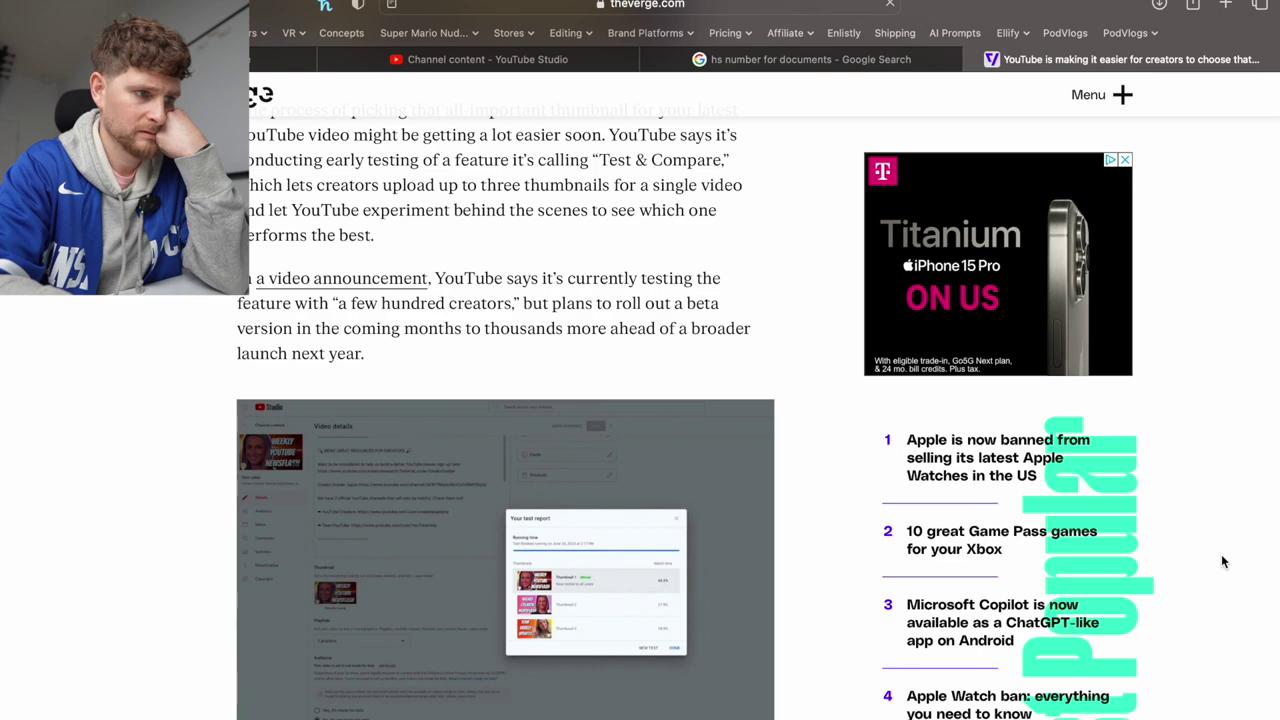
scroll(1221, 554, "down", 2)
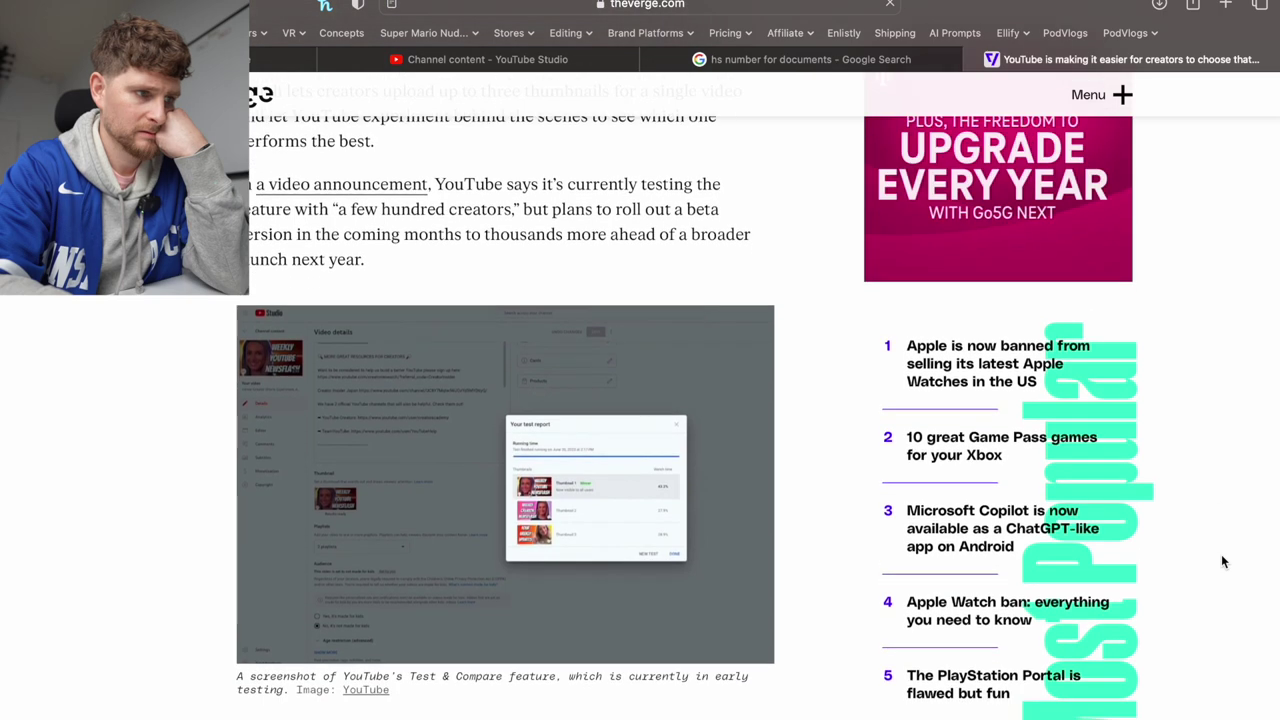
scroll(1221, 562, "down", 1)
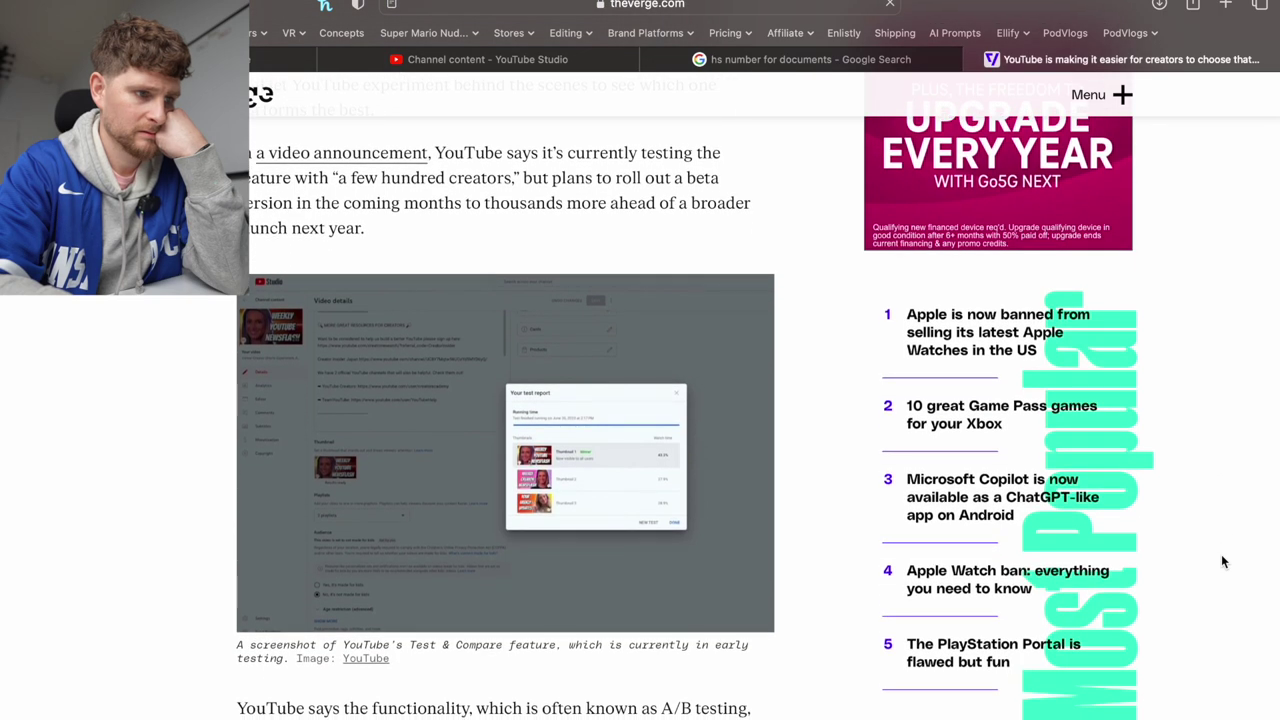
Step: Return to the YouTube Studio channel content and open the details of the scheduled Drivetime PodVlog 063 video for editing
left_click(513, 64)
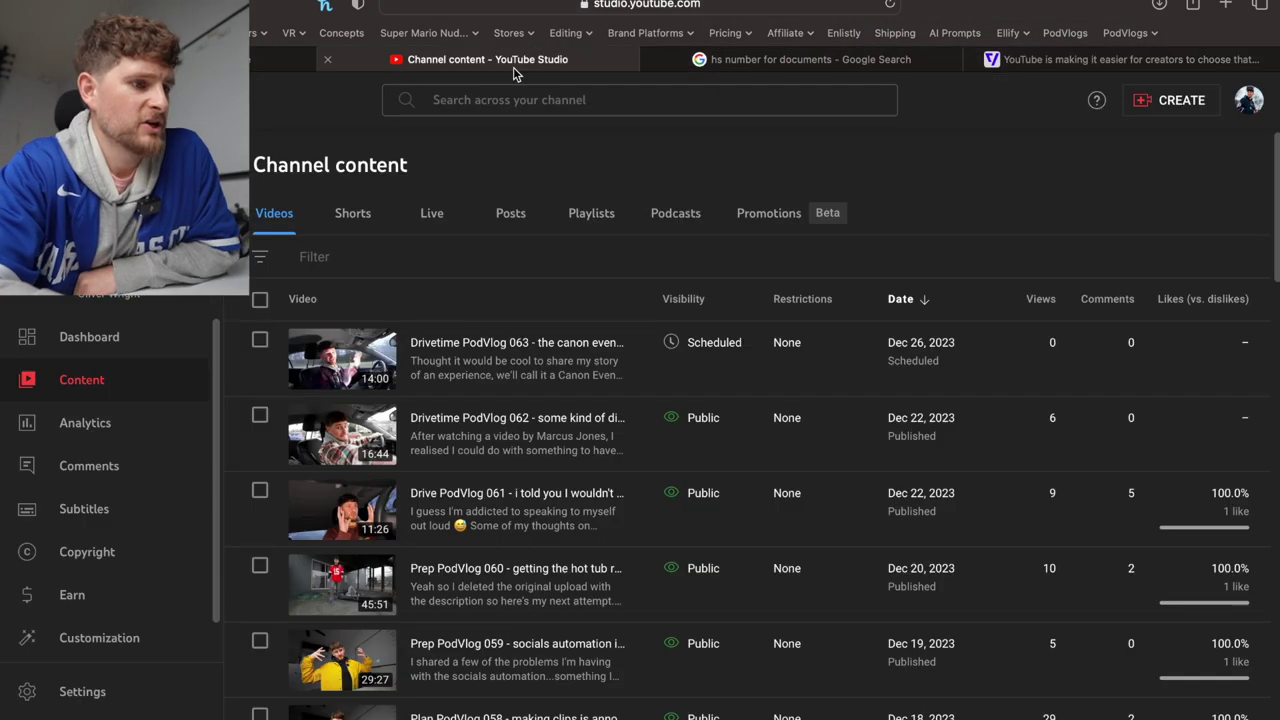
mouse_move(425, 372)
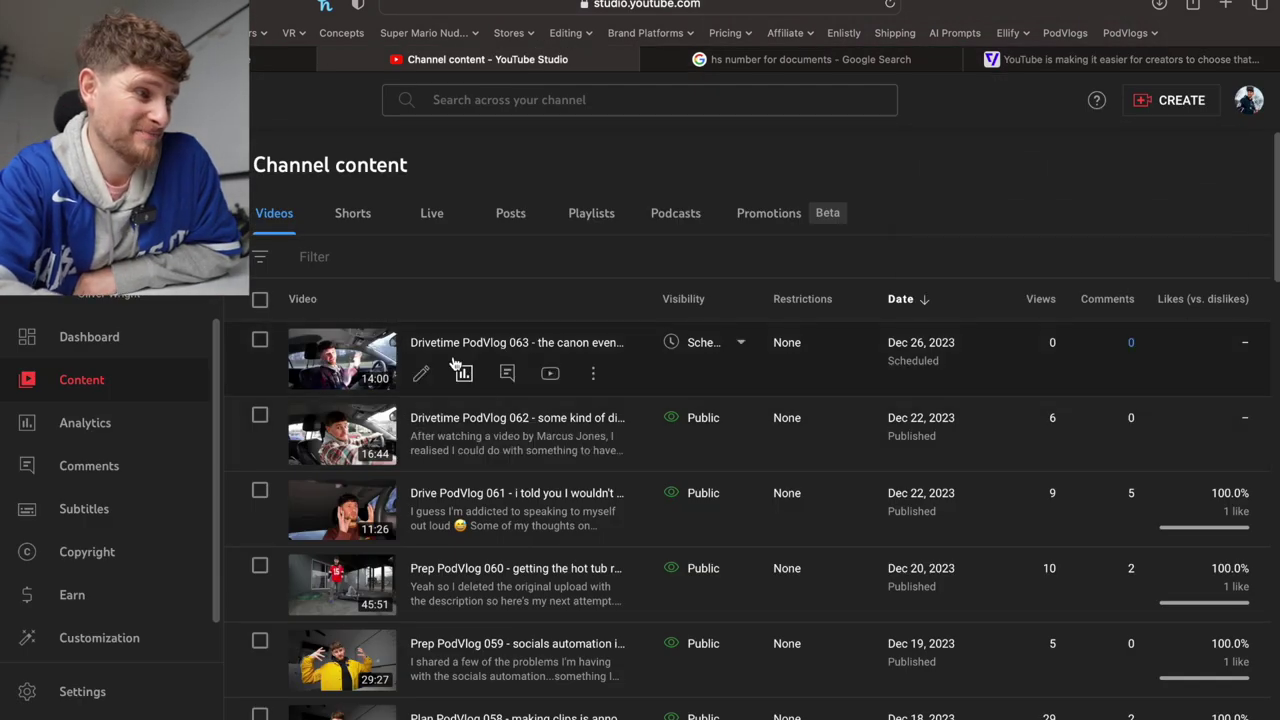
left_click(421, 373)
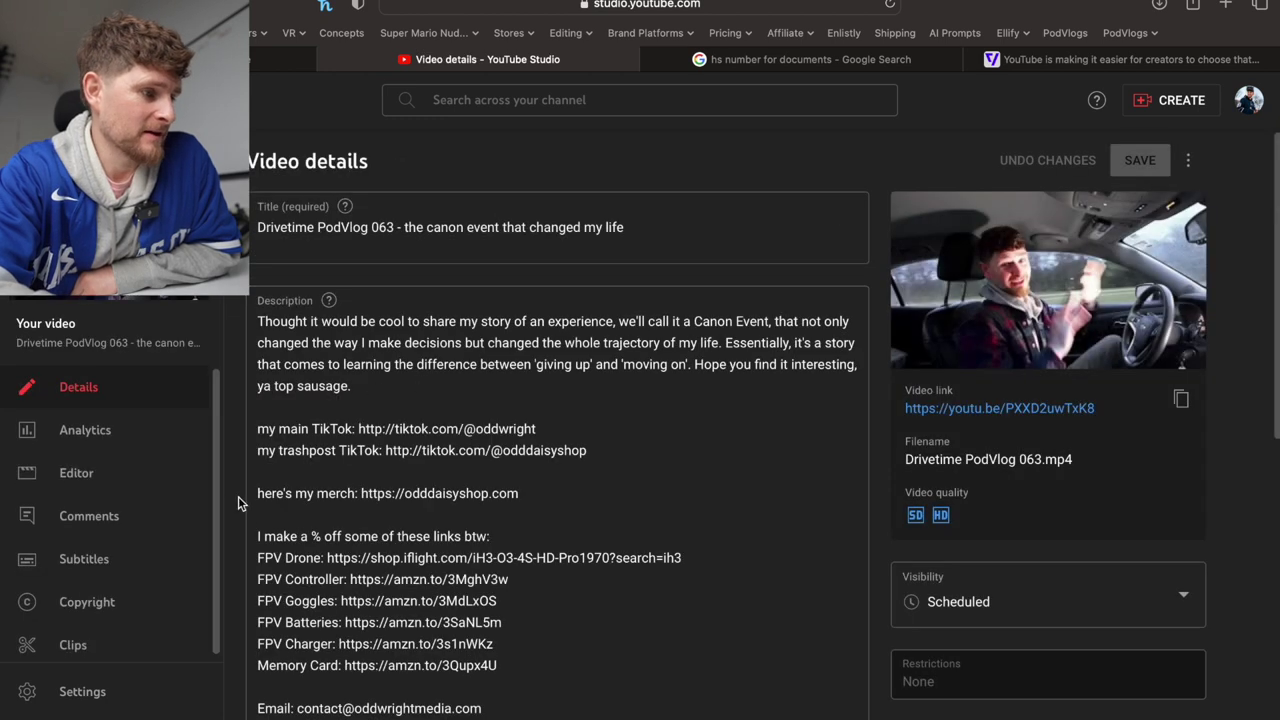
Step: Compare 3.1.jpg with 3.2.jpg, upload 3.2.jpg as the video's custom thumbnail, and save the video details
scroll(238, 503, "down", 3)
left_click(370, 526)
left_click(400, 538)
left_click(510, 287)
key("Up")
key("Down")
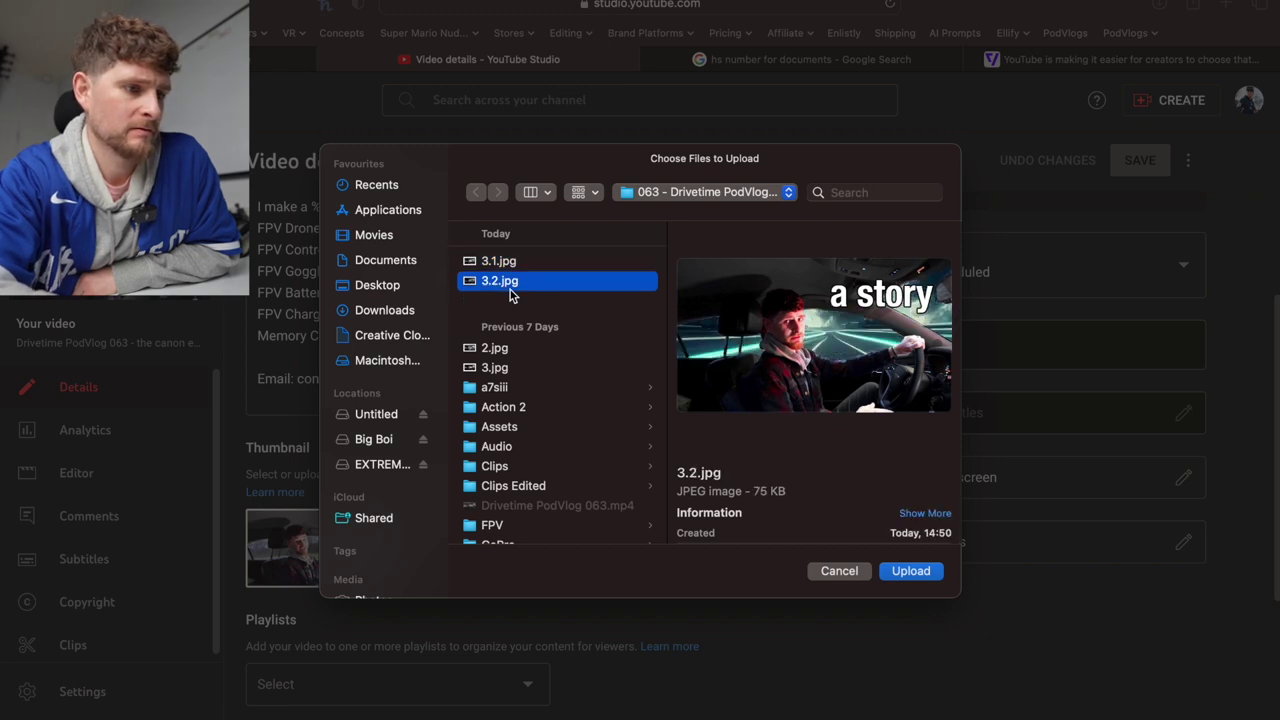
key("Up")
key("Down")
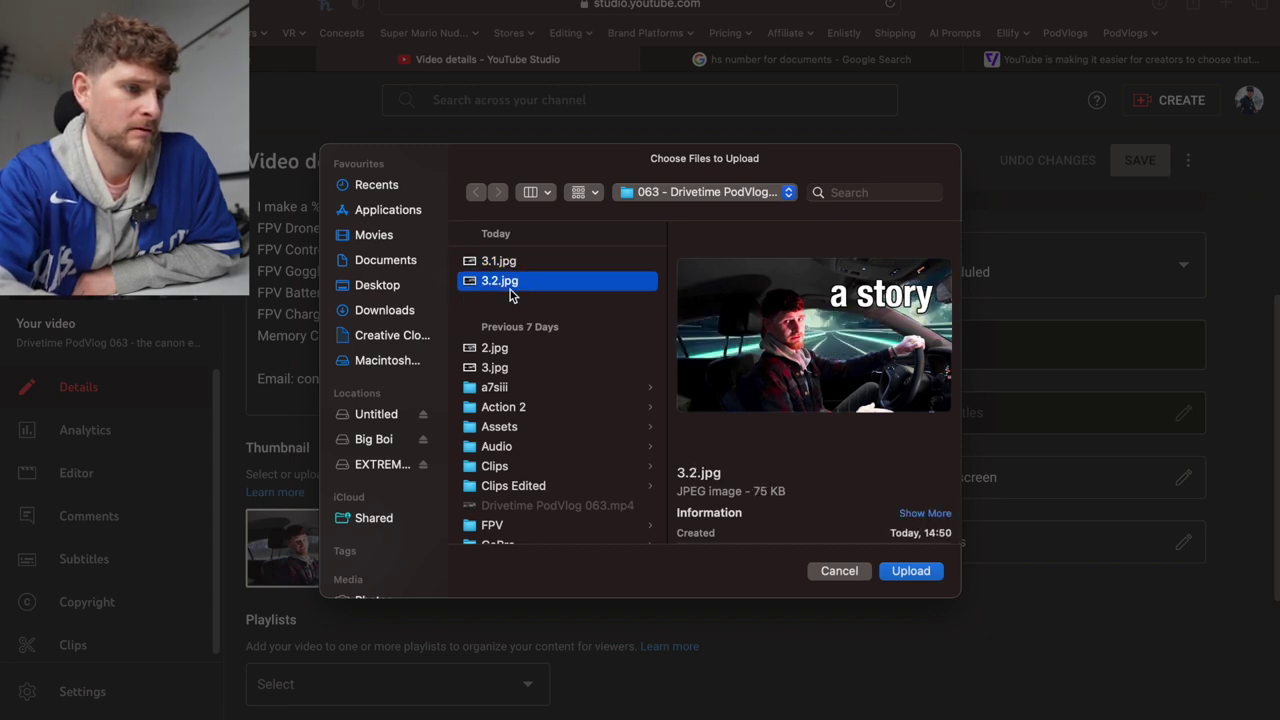
key("Up")
key("Down")
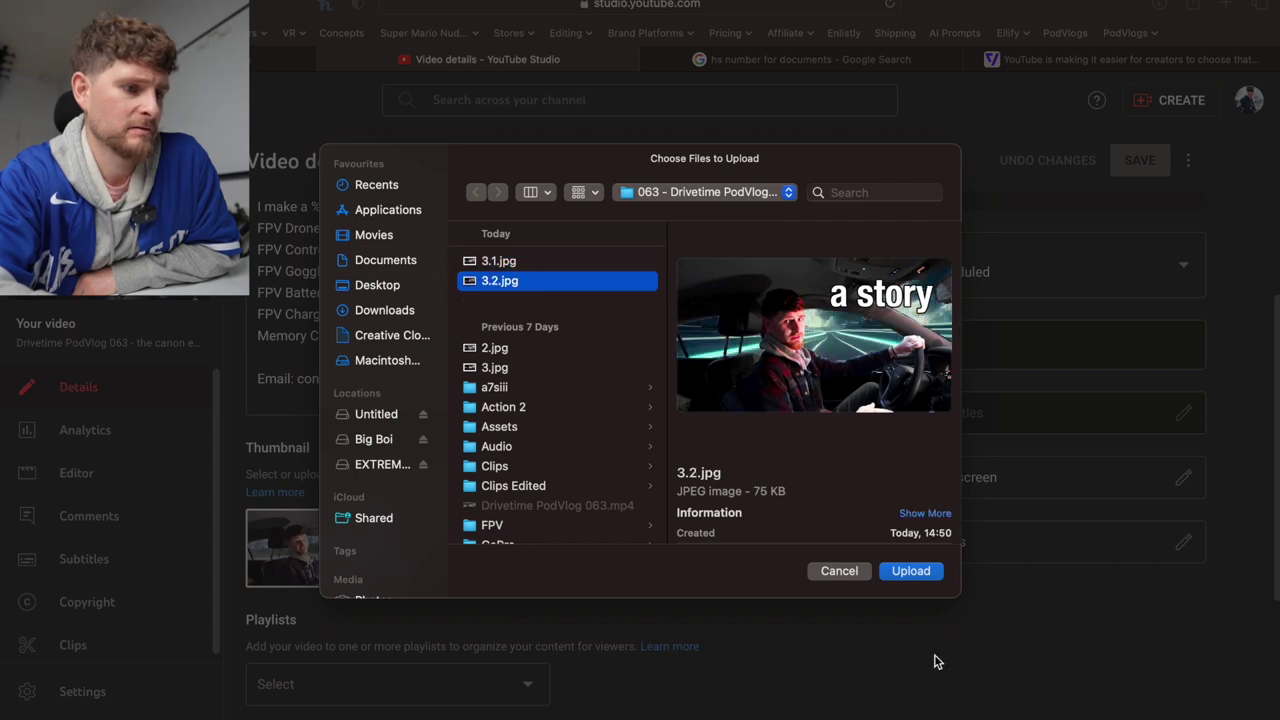
left_click(910, 571)
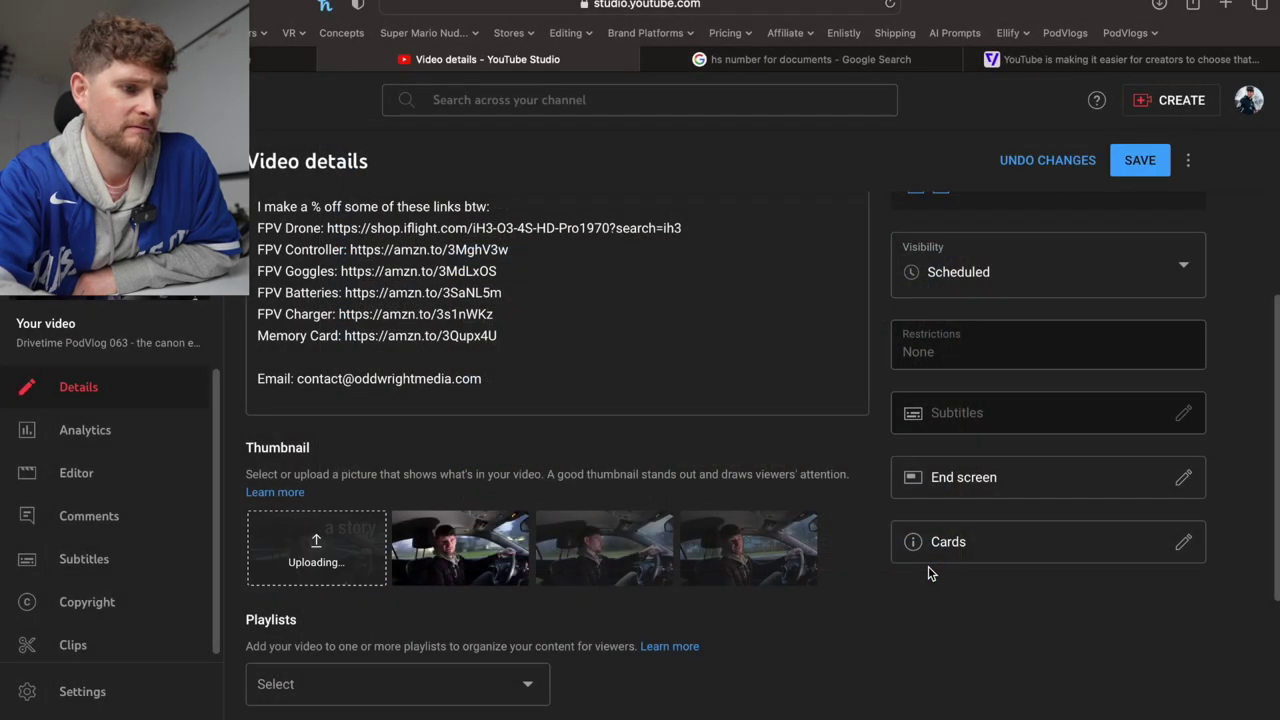
left_click(1137, 162)
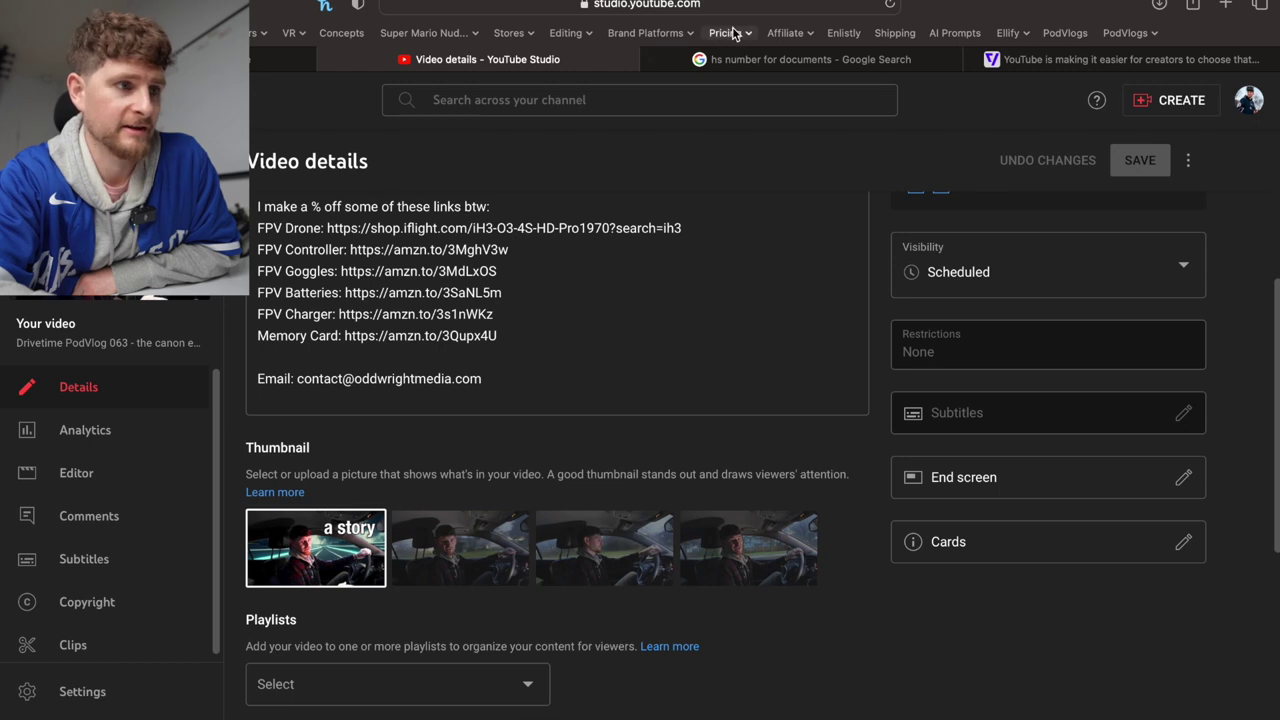
Step: Close the browser tabs holding the "hs number for documents" search and The Verge article
mouse_move(649, 62)
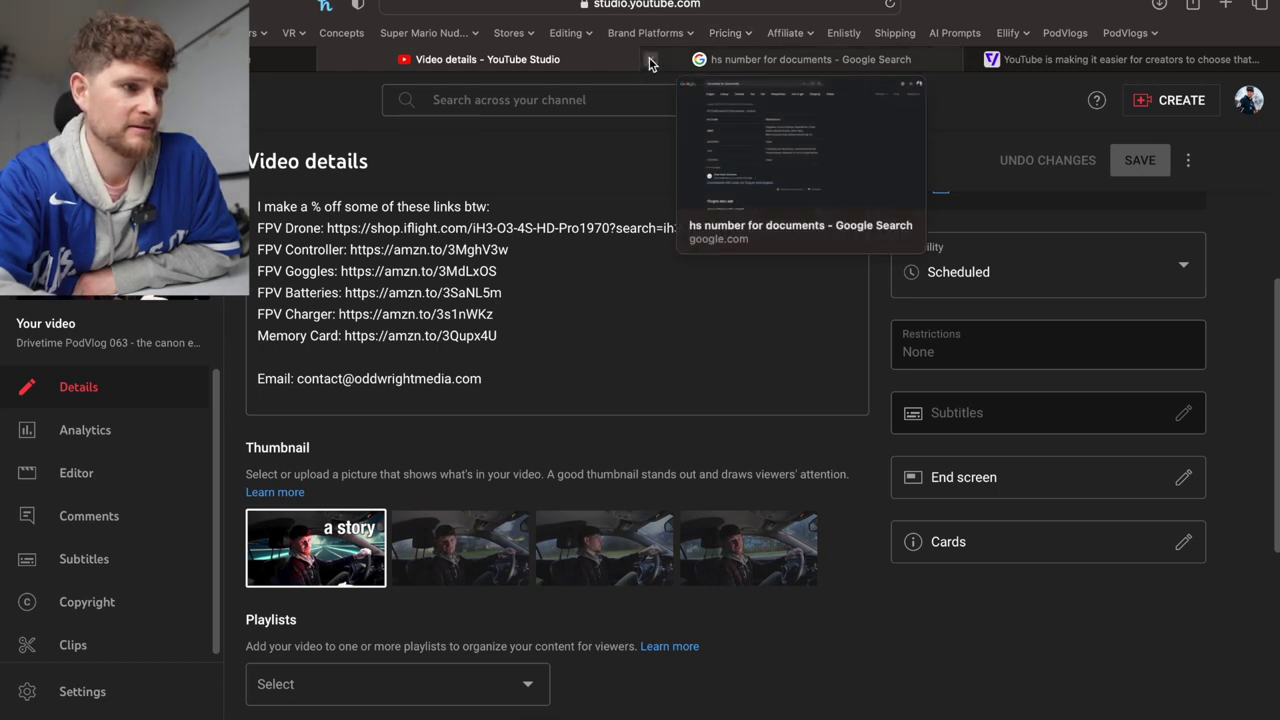
scroll(649, 62, "left", 5)
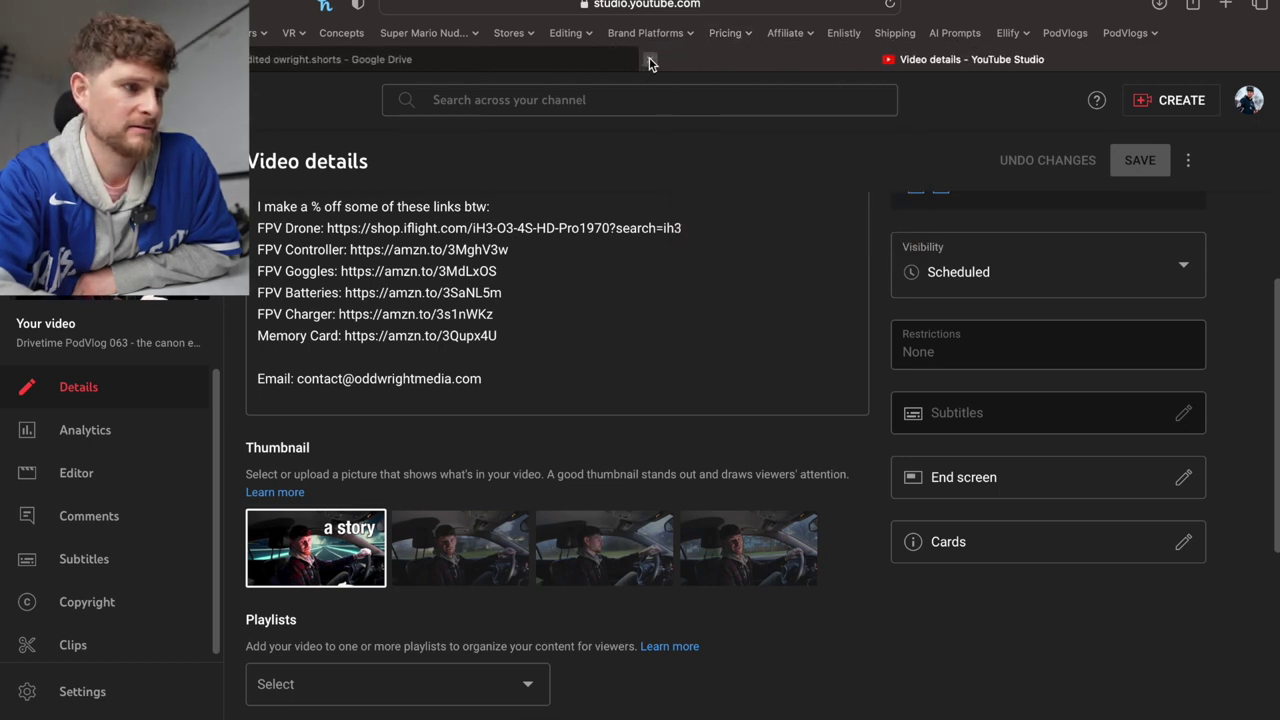